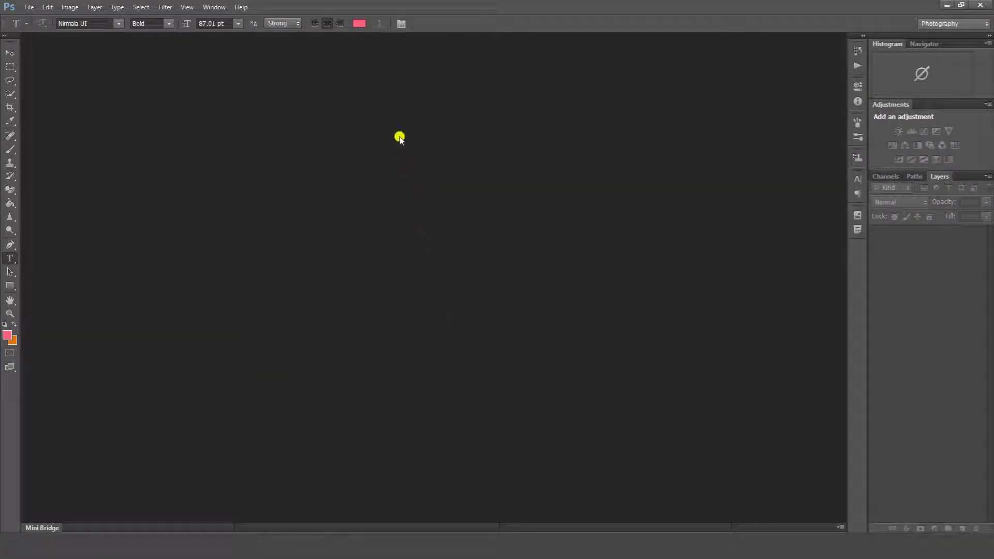
Create a 1280×800 px, 300 ppi white-background document named 'banner design'
left_click(43, 6)
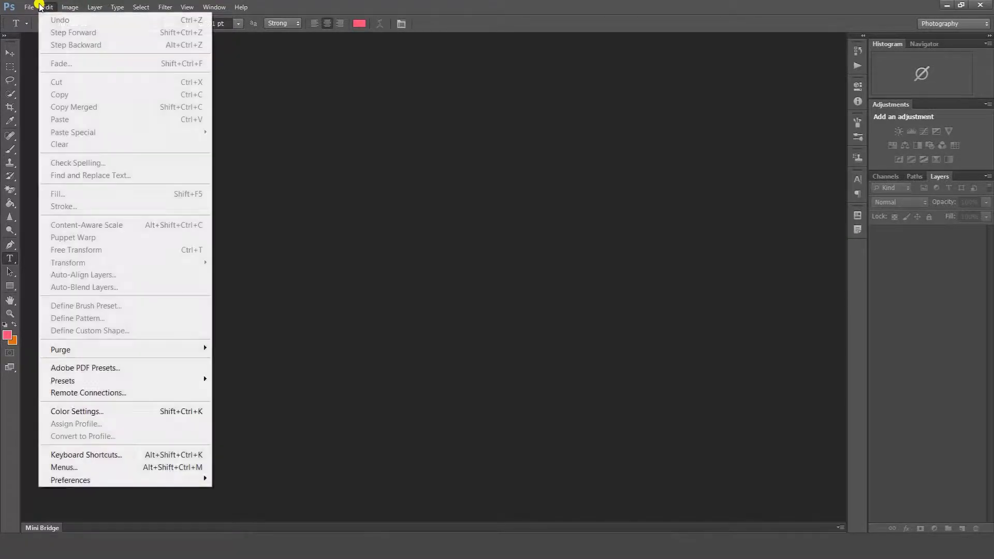
left_click(30, 18)
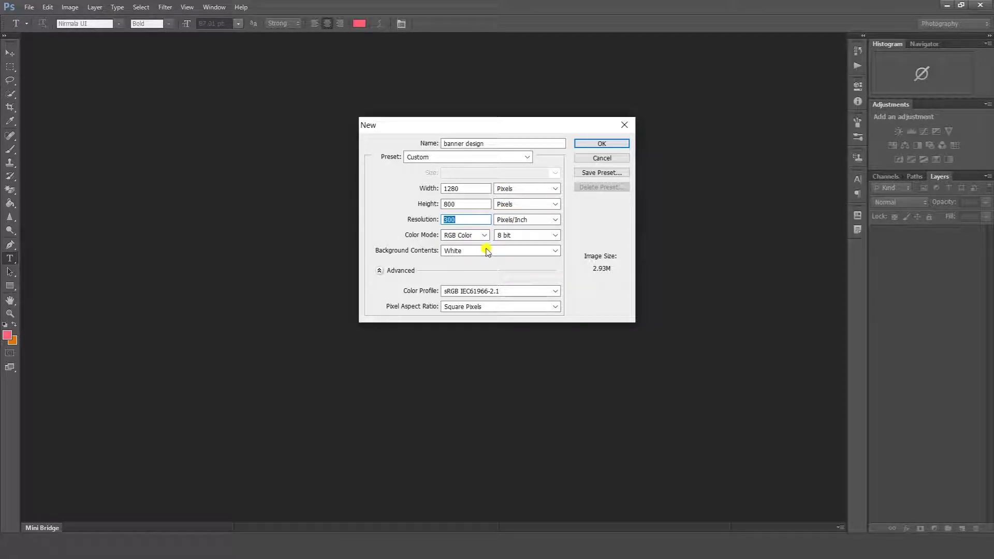
left_click(576, 143)
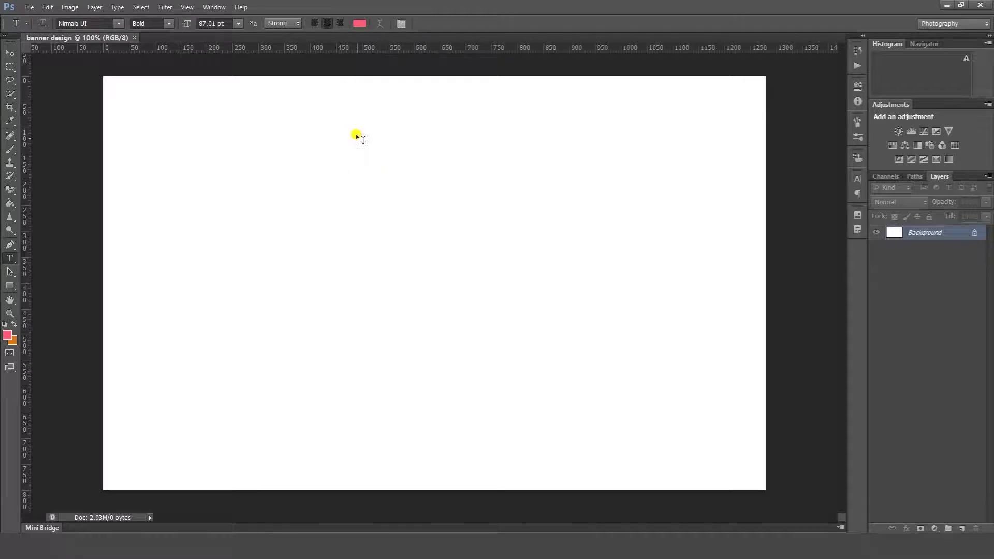
Place attractive-1846127_1920 into the banner as its own layer at 62.5% scale
left_click(5, 59)
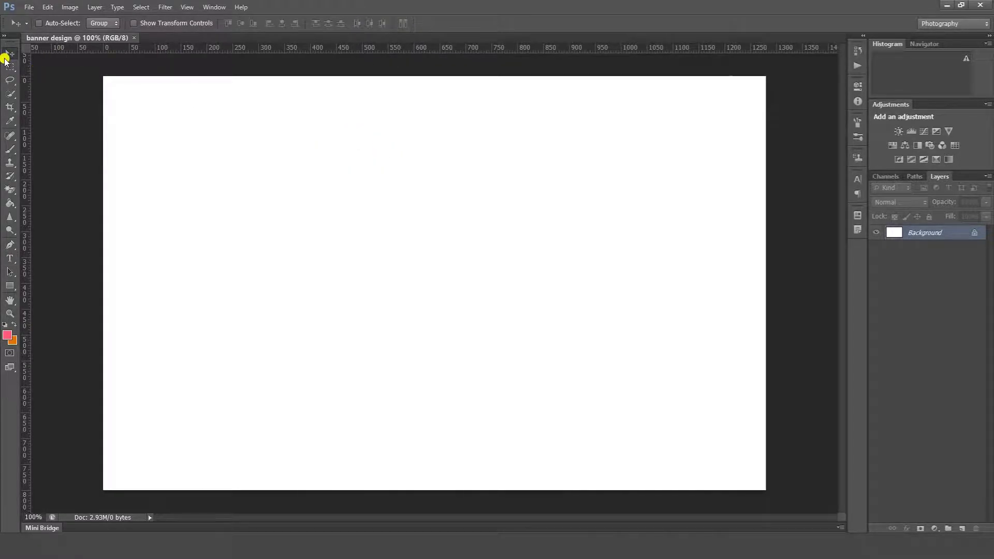
left_click(30, 9)
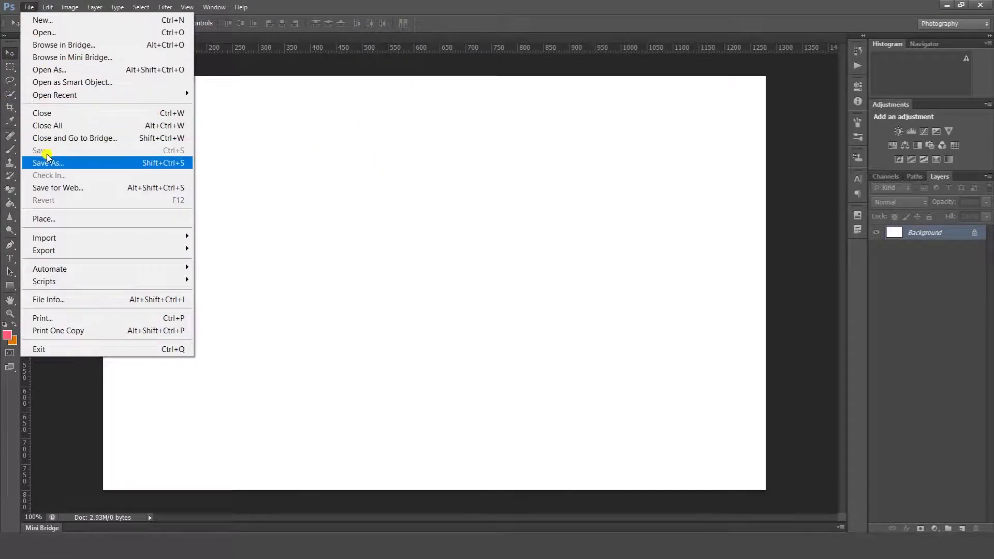
left_click(66, 221)
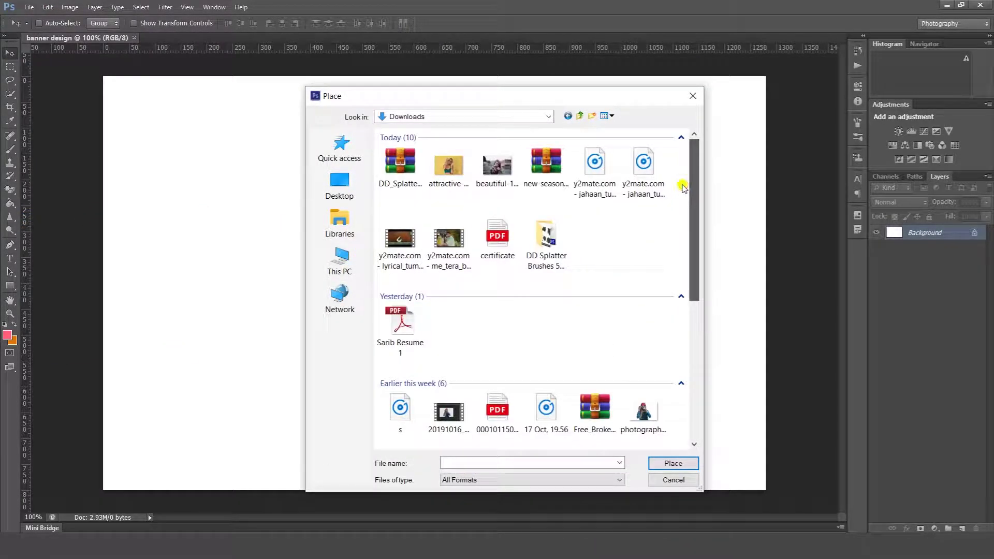
left_click(449, 167)
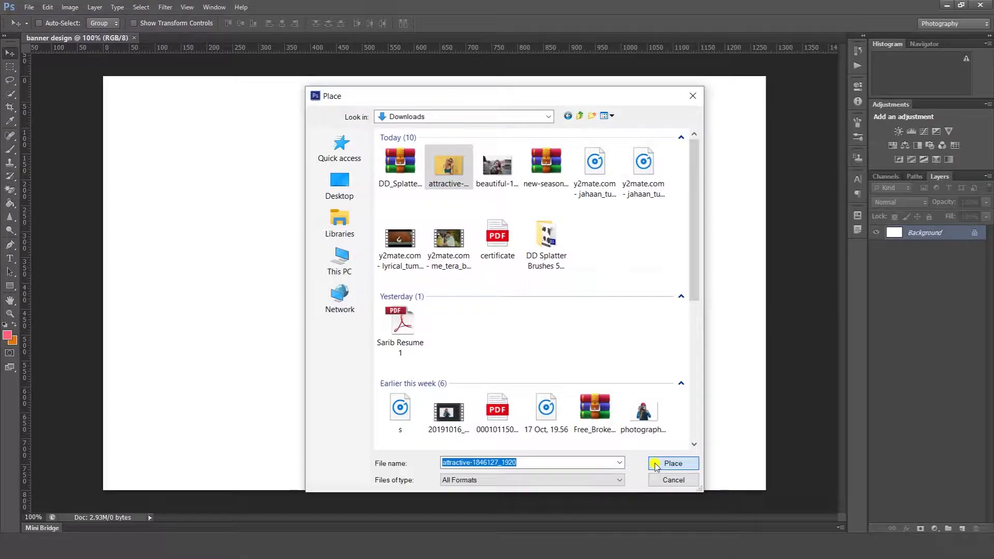
left_click(656, 465)
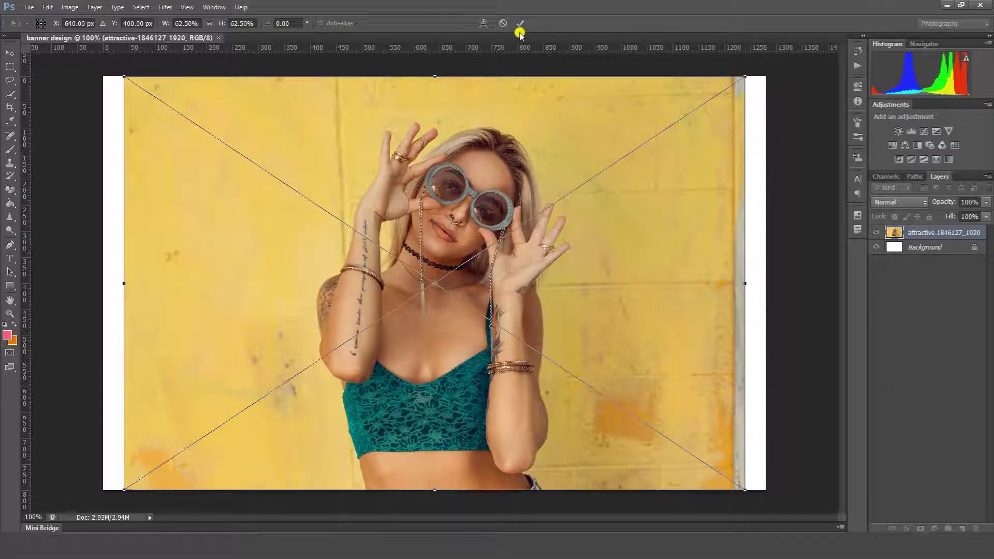
left_click(521, 25)
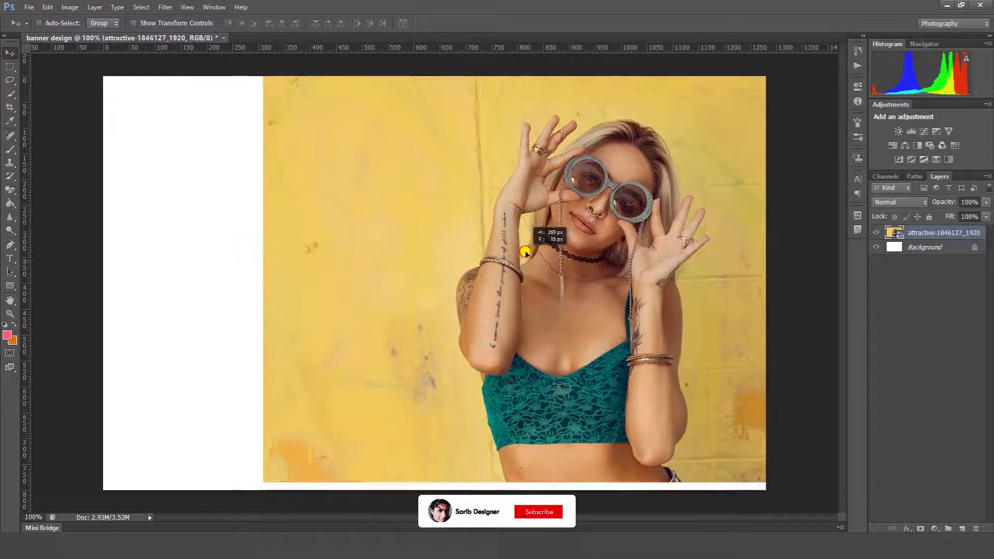
Move the photo 390 px right and scale it up to about 79%
left_click_drag(382, 263, 585, 262)
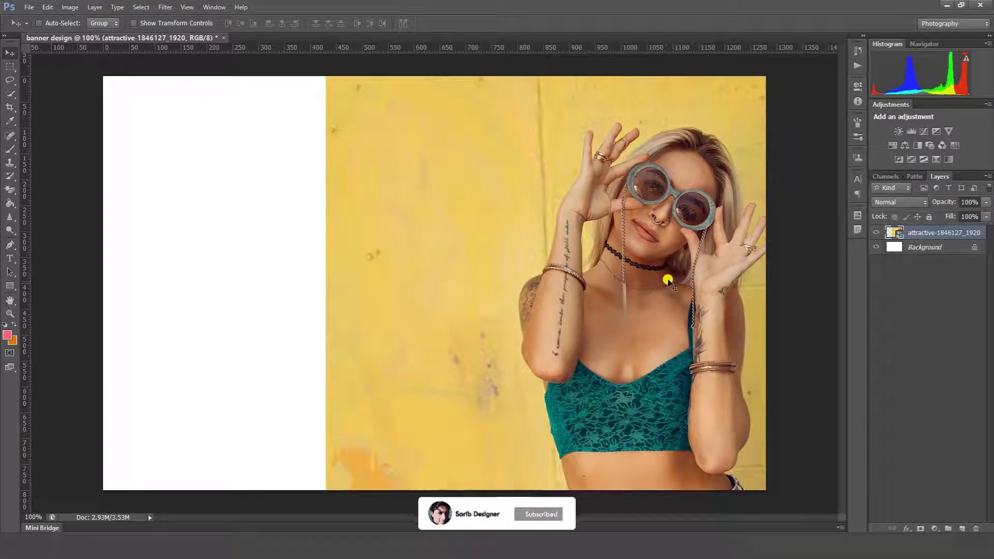
left_click(29, 7)
mouse_move(48, 7)
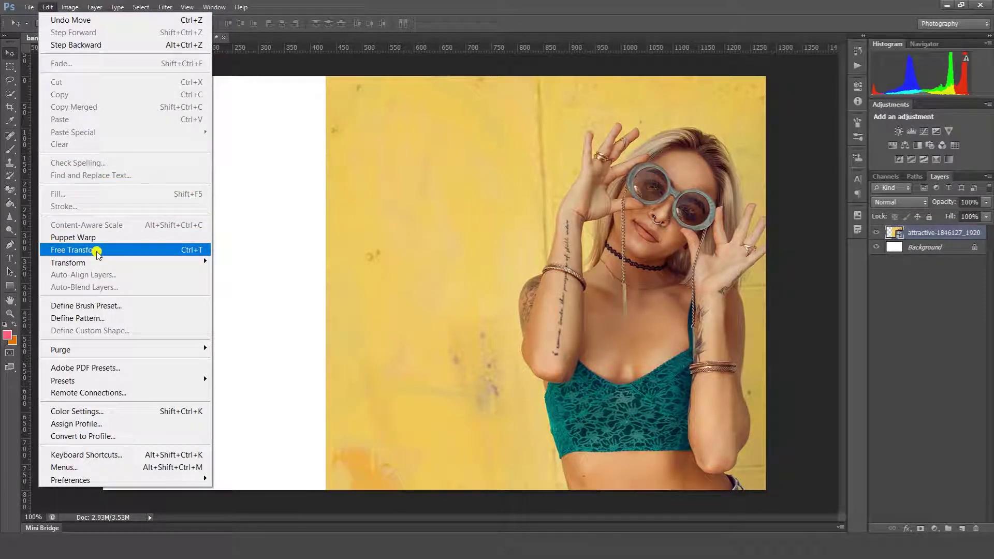
left_click(99, 251)
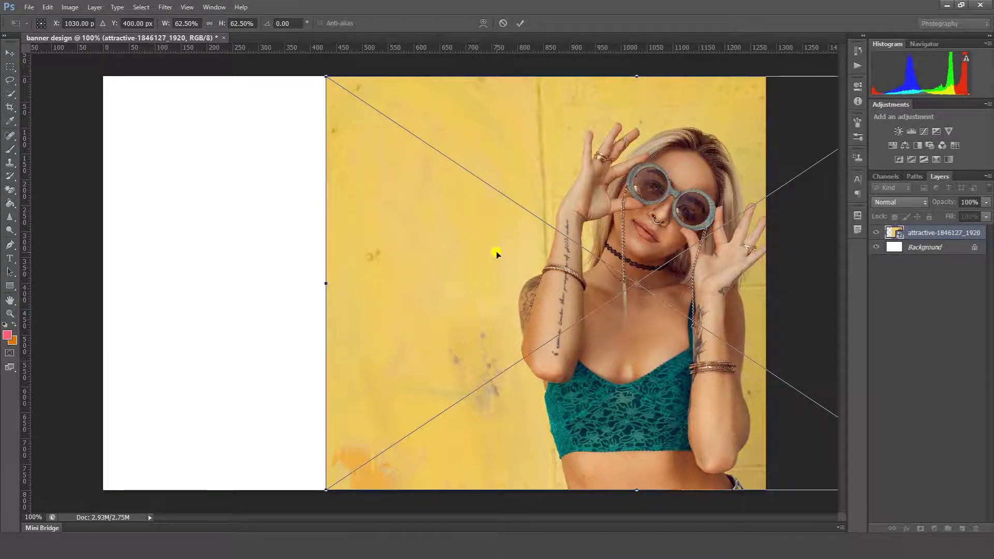
key("ctrl+0")
left_click_drag(711, 395, 760, 422)
left_click_drag(635, 310, 582, 275)
left_click(520, 22)
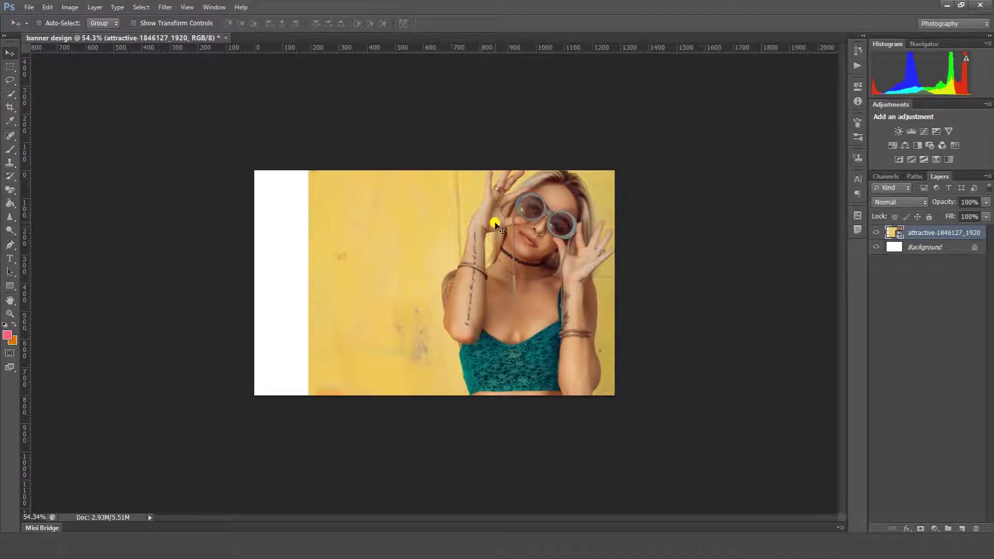
Rasterize the photo layer
right_click(949, 234)
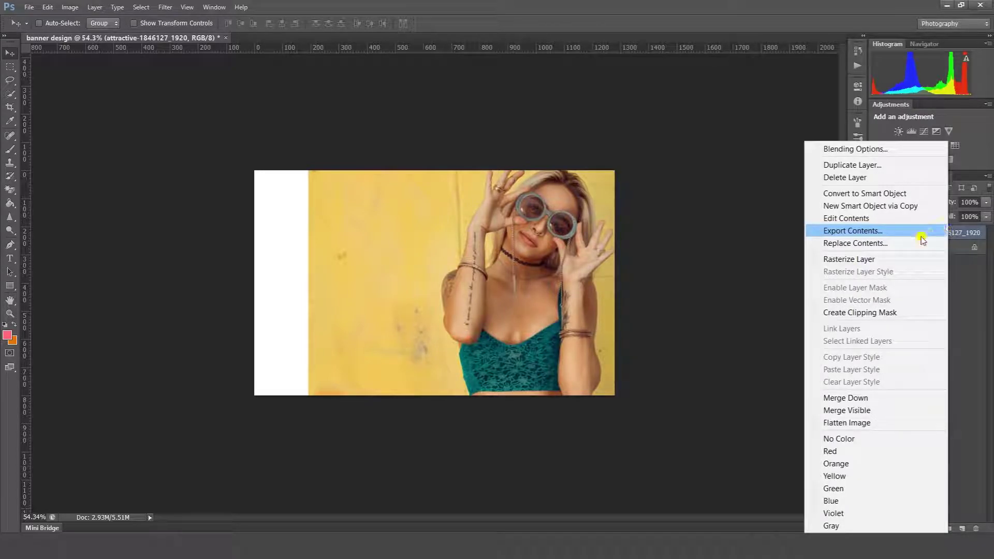
left_click(853, 260)
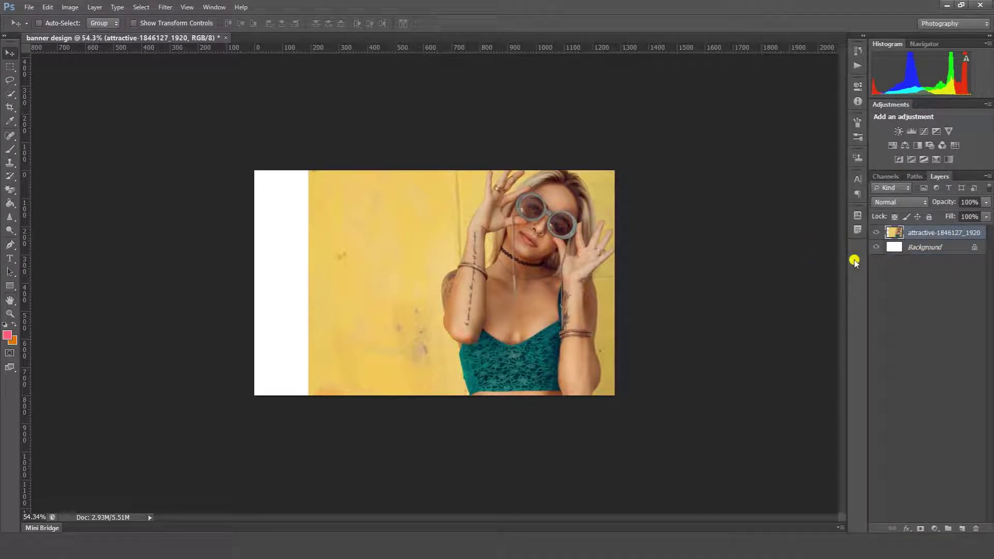
left_click(11, 67)
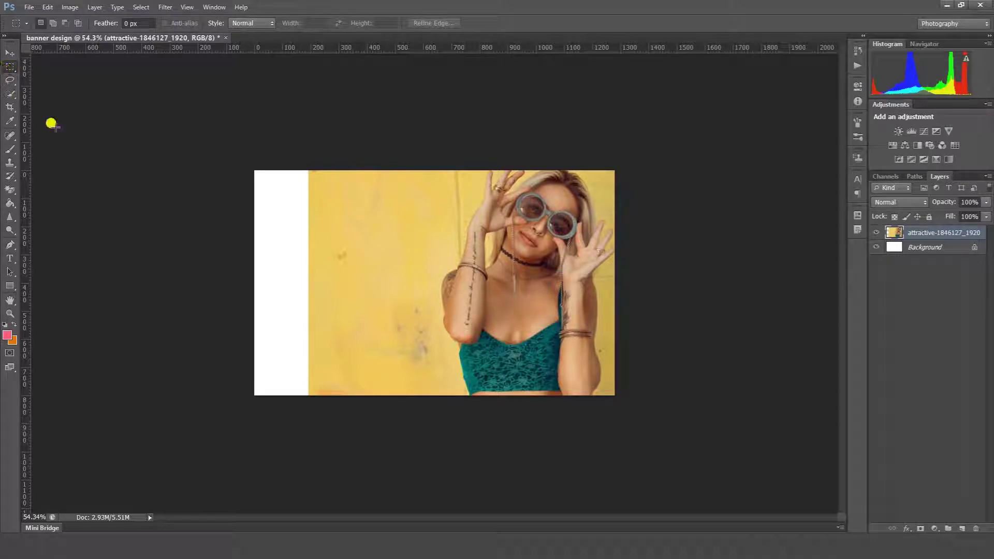
Clear a 400×800 strip at the photo's left edge to white, then deselect
left_click_drag(297, 161, 399, 435)
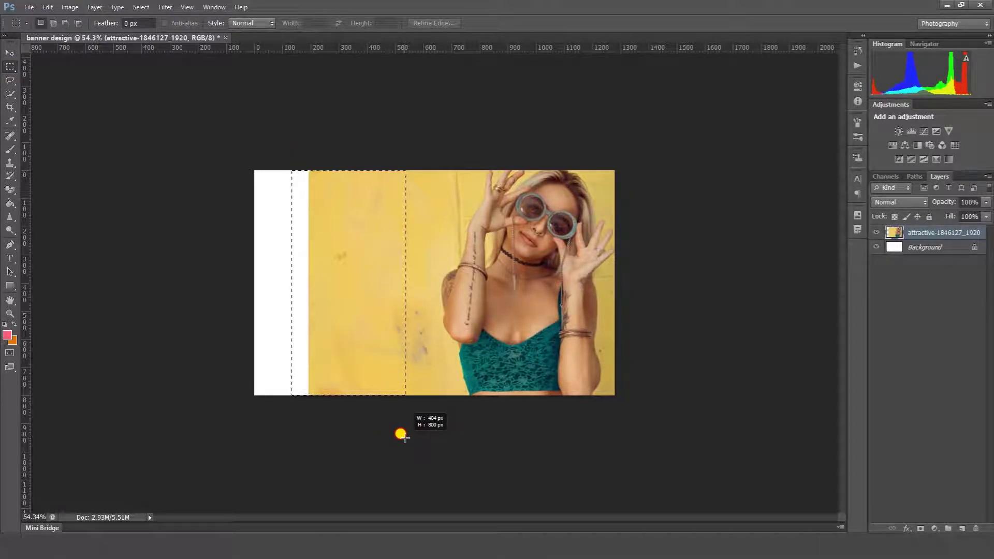
left_click_drag(400, 436, 405, 435)
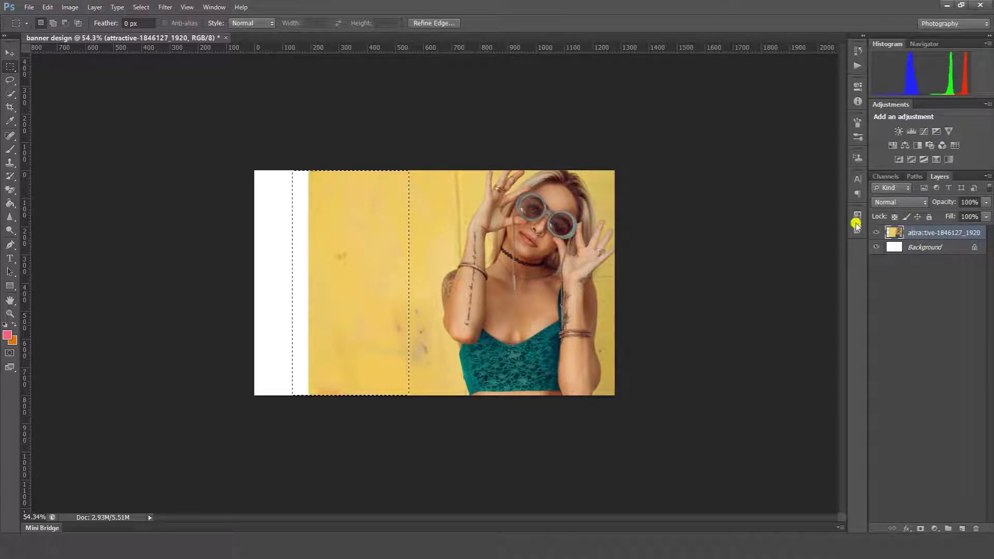
left_click(47, 7)
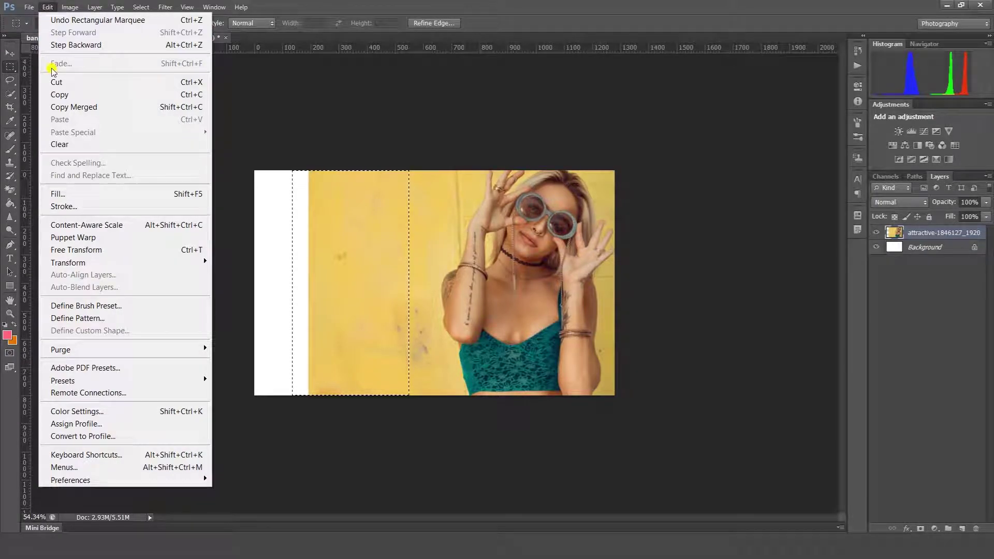
left_click(62, 143)
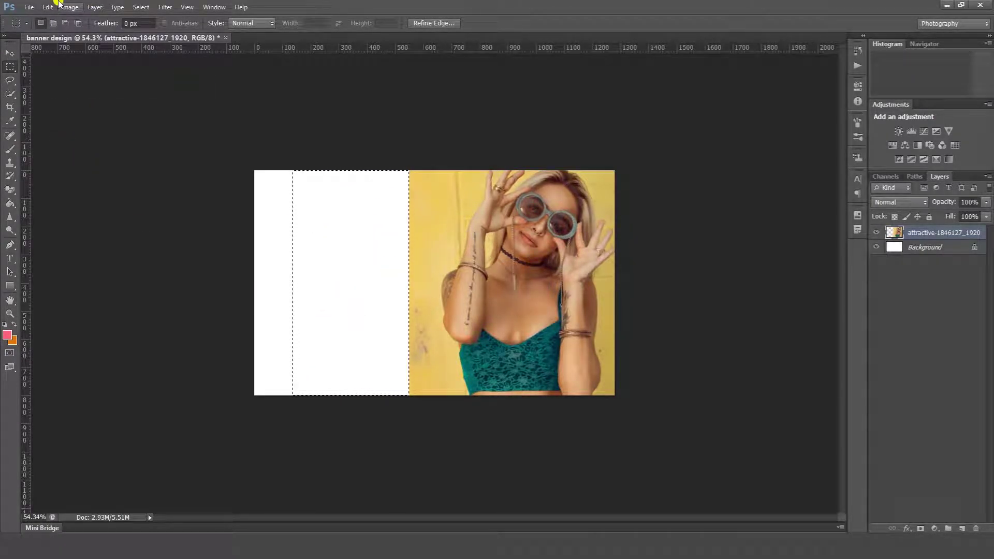
left_click(140, 7)
left_click(148, 31)
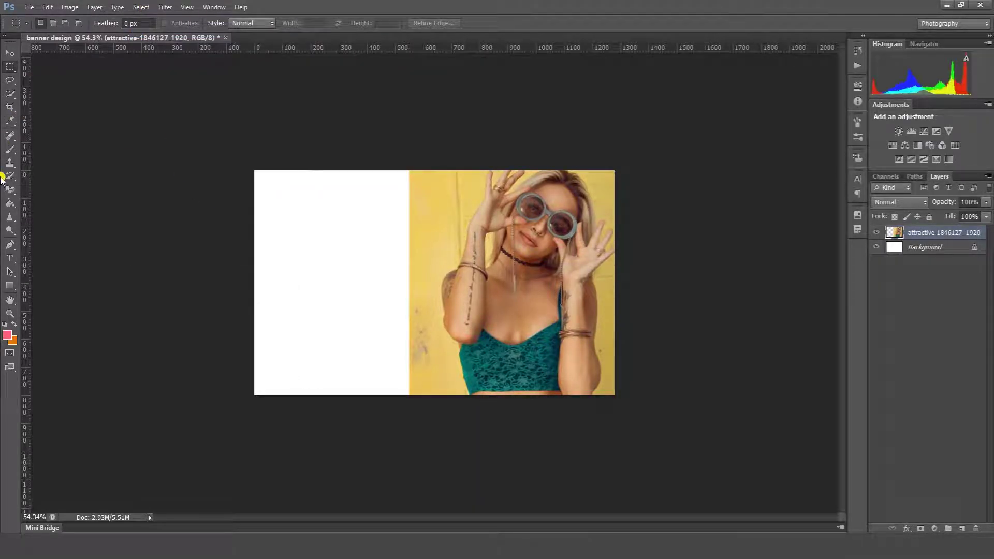
left_click(7, 150)
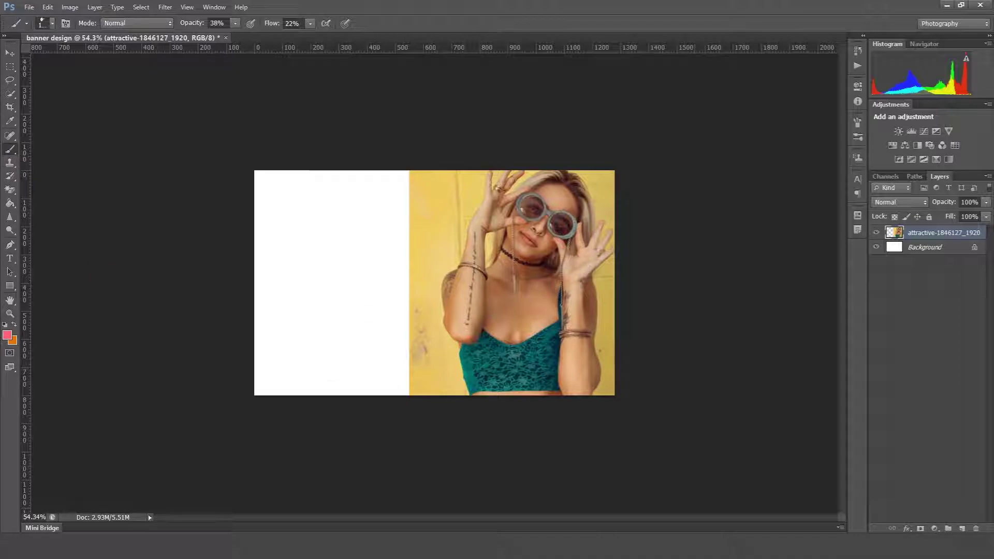
Add a new Layer 1 above the photo and choose the 1980 splatter brush preset
left_click(959, 529)
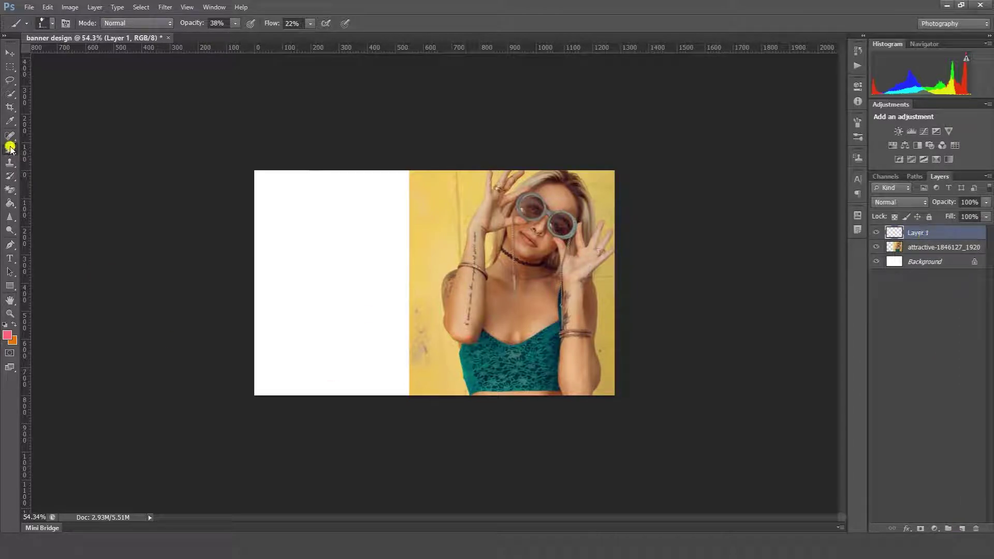
right_click(375, 207)
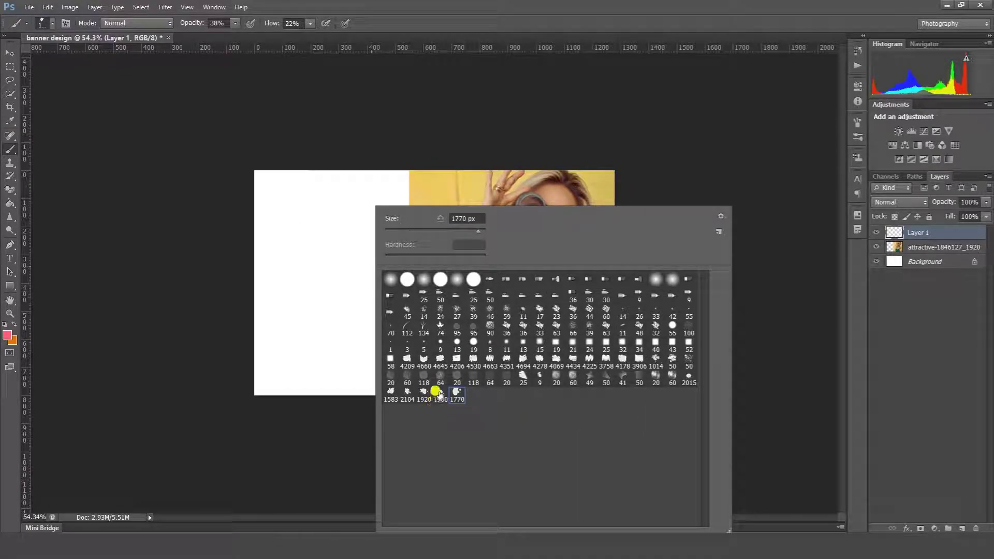
left_click(393, 256)
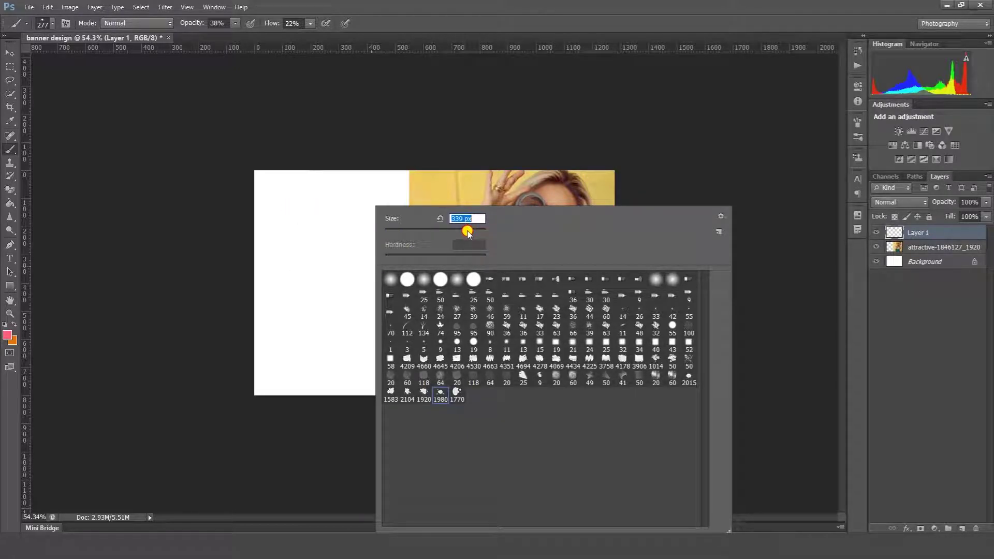
Set the foreground colour to white and enlarge the brush to 790 px
left_click(7, 337)
left_click_drag(709, 243, 578, 200)
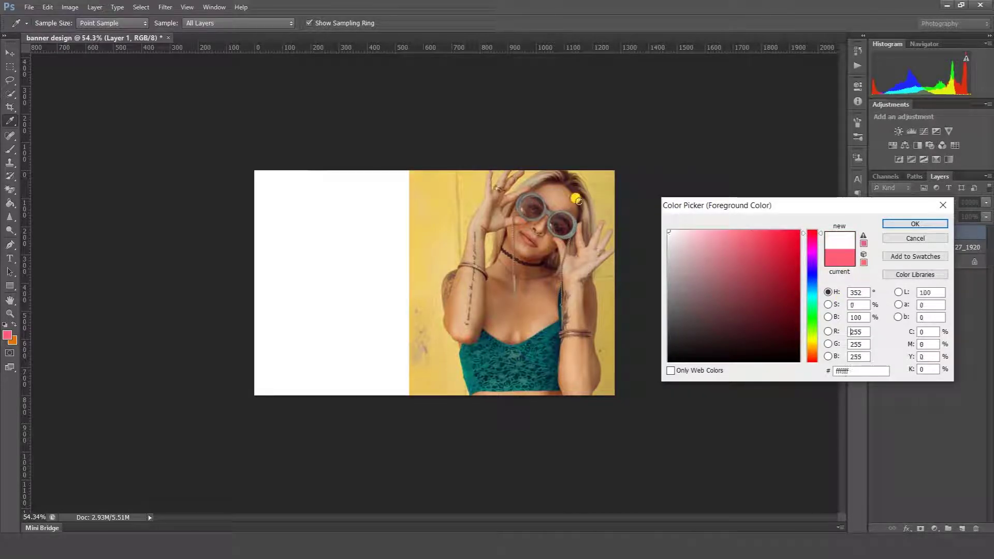
left_click(895, 225)
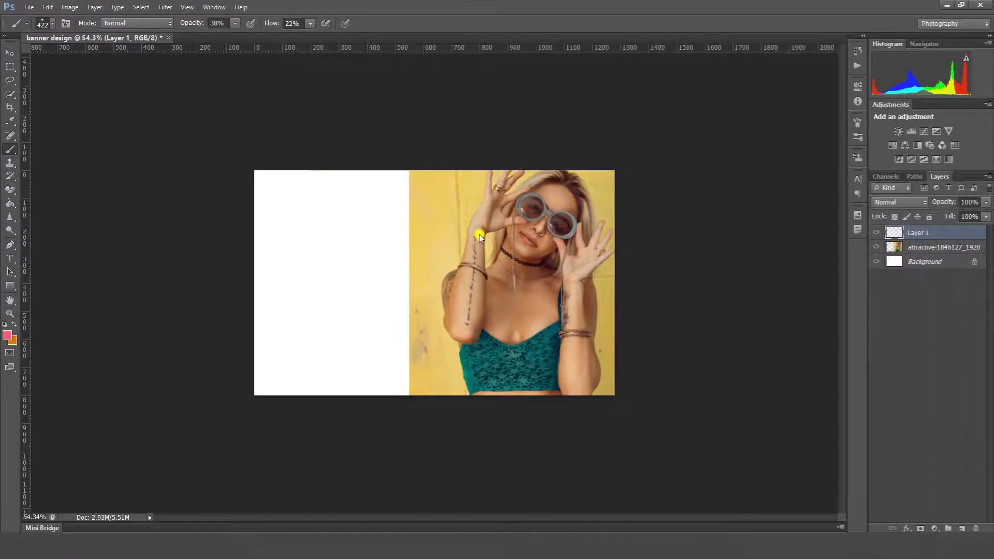
key("bracketright")
key("bracketright")
key("bracketright")
left_click(213, 7)
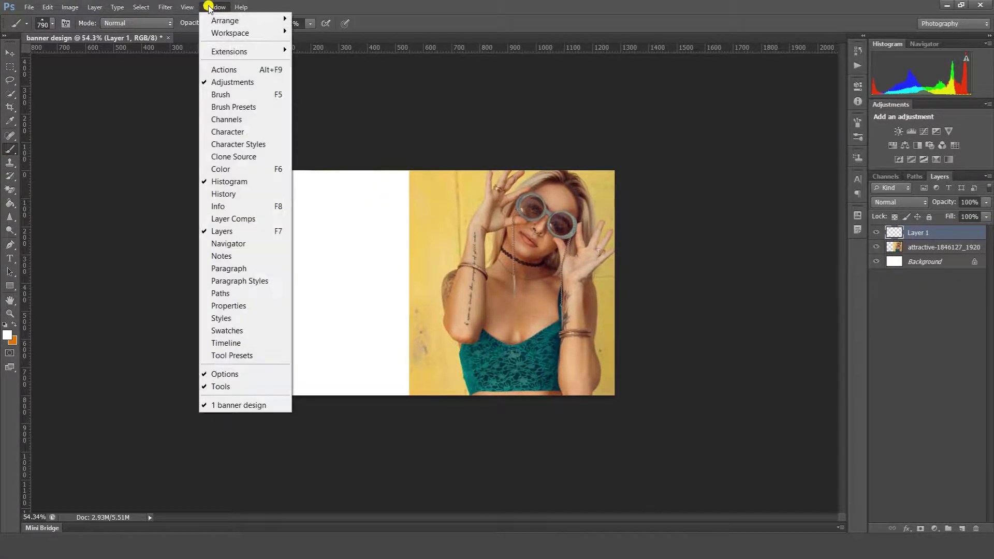
Tilt the brush angle, raise opacity and flow to 100%, and stamp a first white splatter
left_click(227, 95)
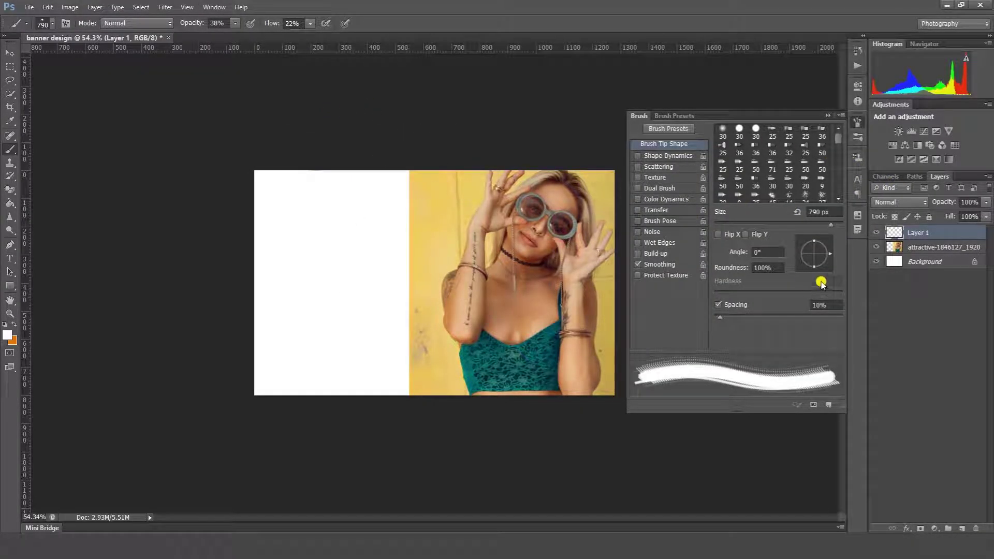
left_click_drag(826, 257, 784, 257)
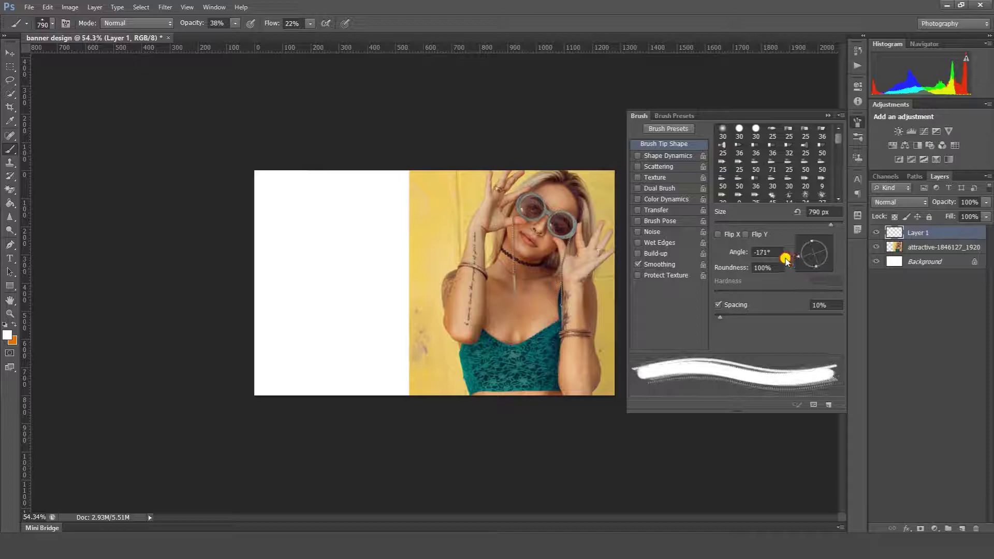
key("0")
key("shift+0")
left_click(272, 52)
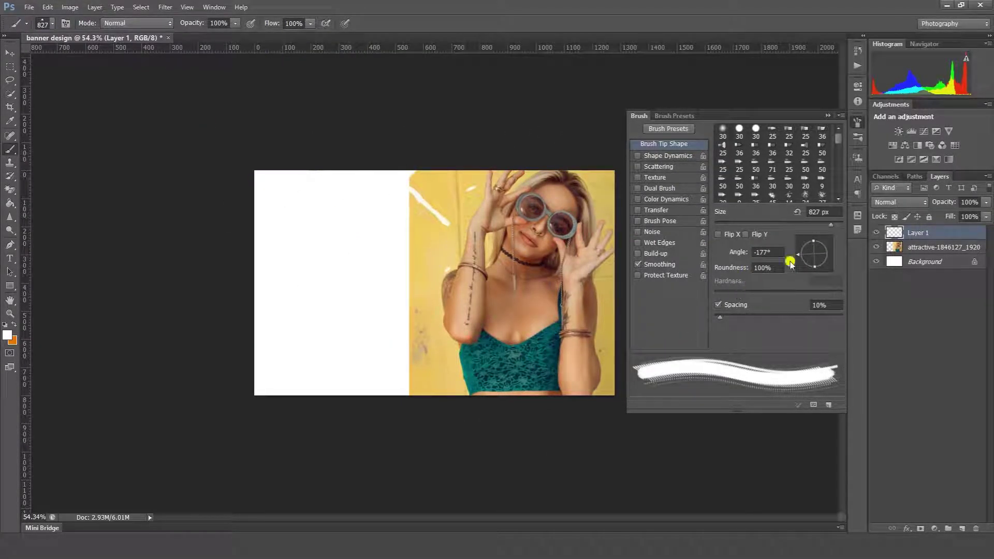
Rotate the brush to 109°, stamp at the photo's edge, and shrink it to 389 px
left_click_drag(800, 257, 803, 248)
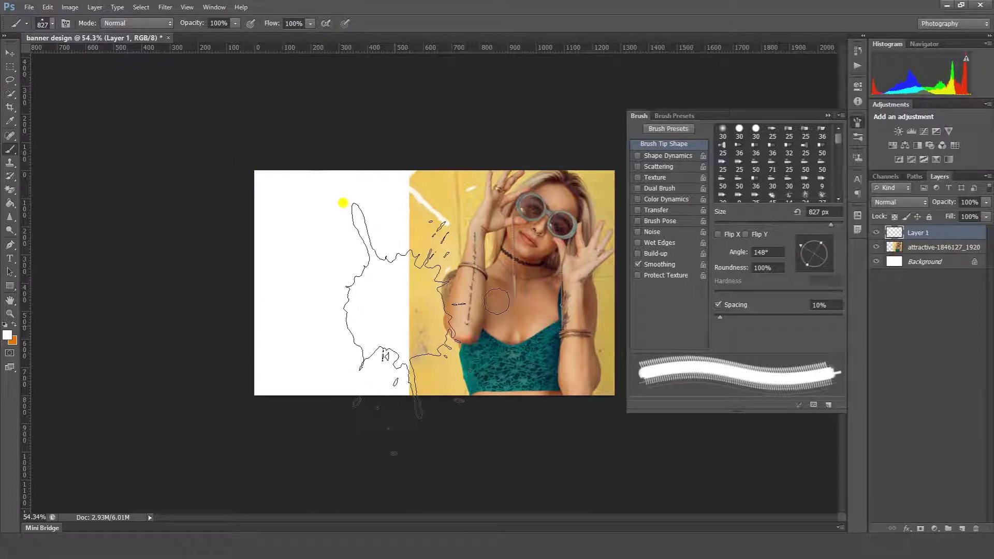
left_click(337, 274)
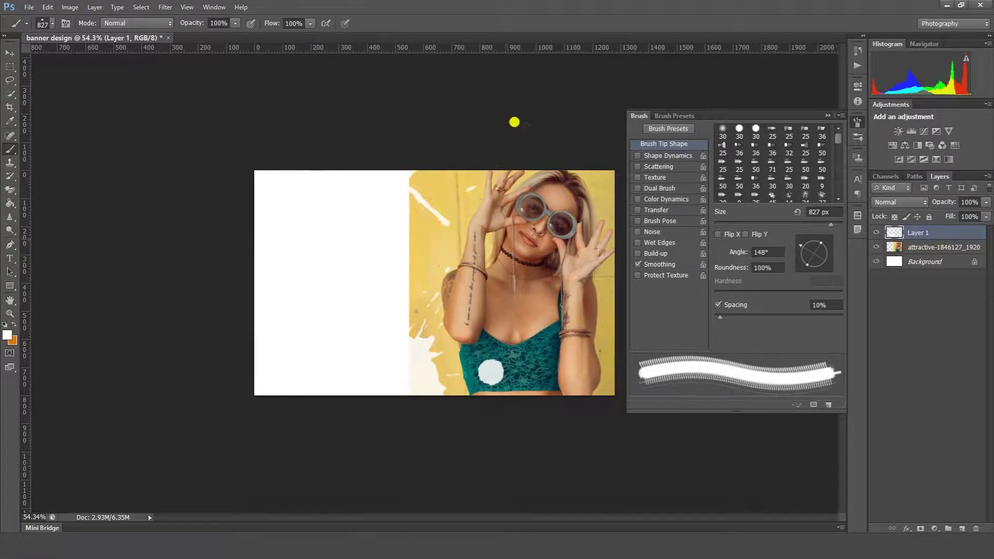
left_click_drag(796, 251, 809, 241)
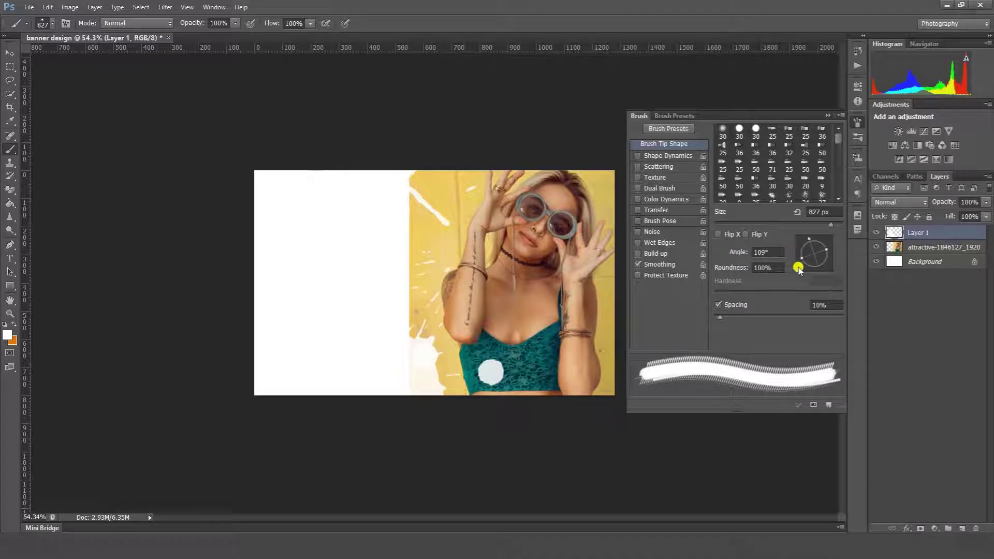
left_click_drag(334, 310, 325, 223)
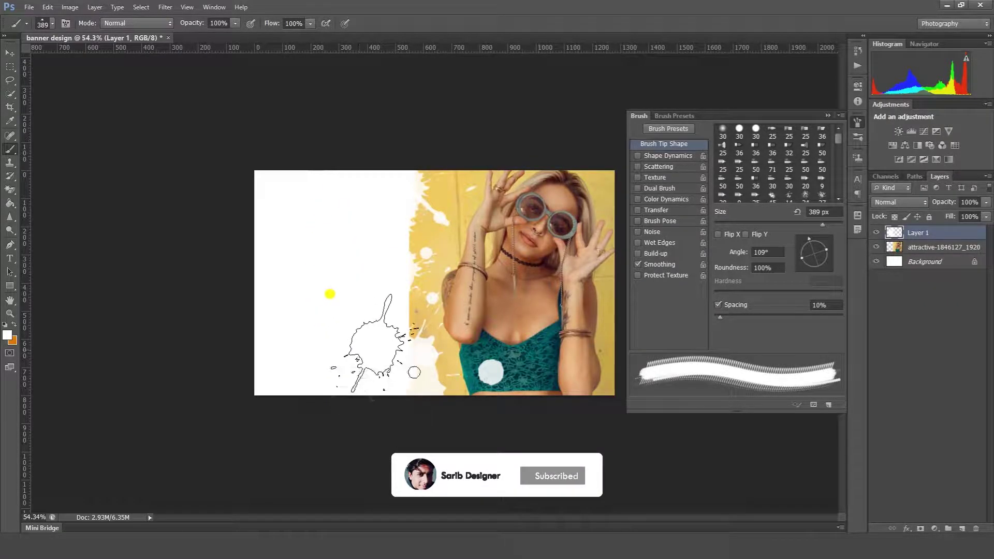
key(".")
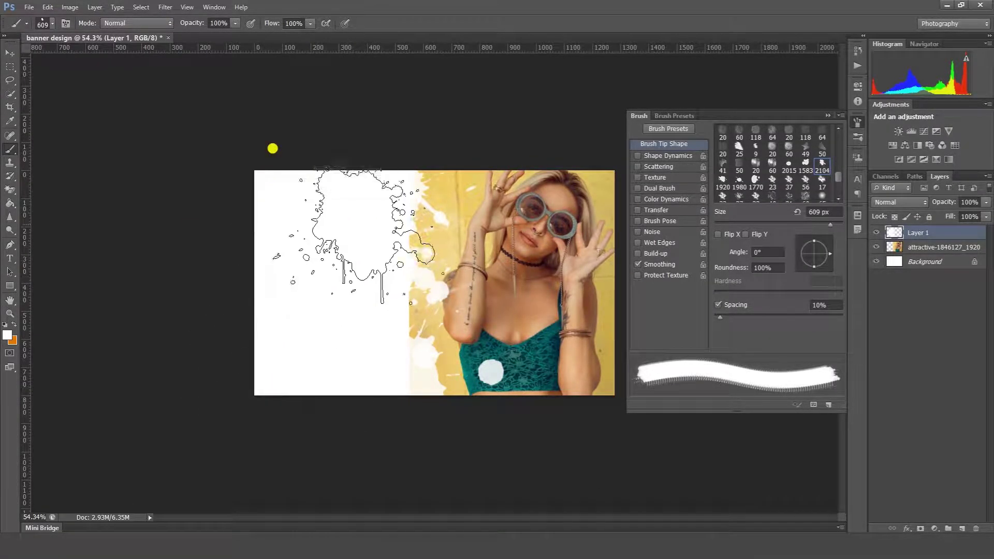
Rotate a new splatter tip to 133° and stamp it near the teal top
left_click(823, 259)
left_click_drag(823, 259, 790, 274)
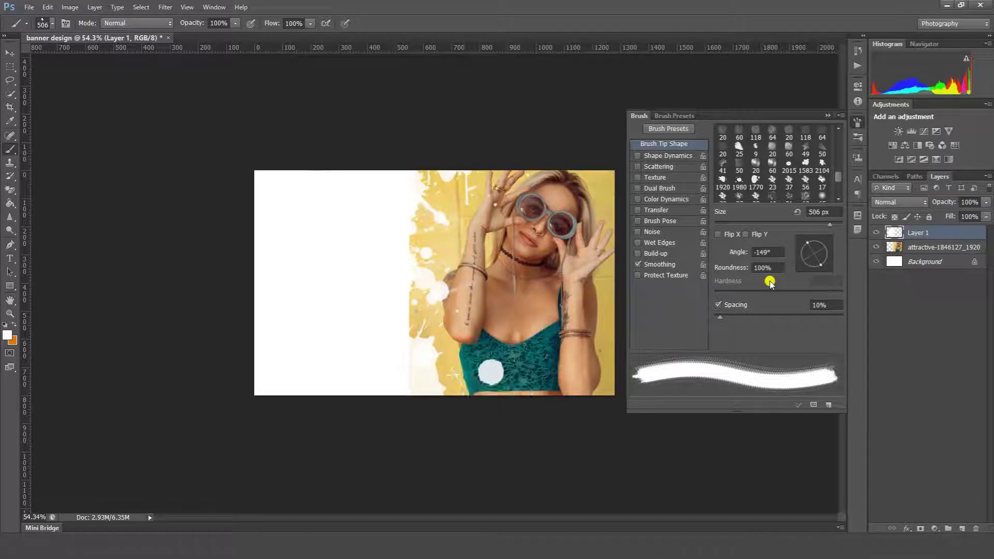
left_click_drag(805, 265, 805, 244)
left_click(482, 440)
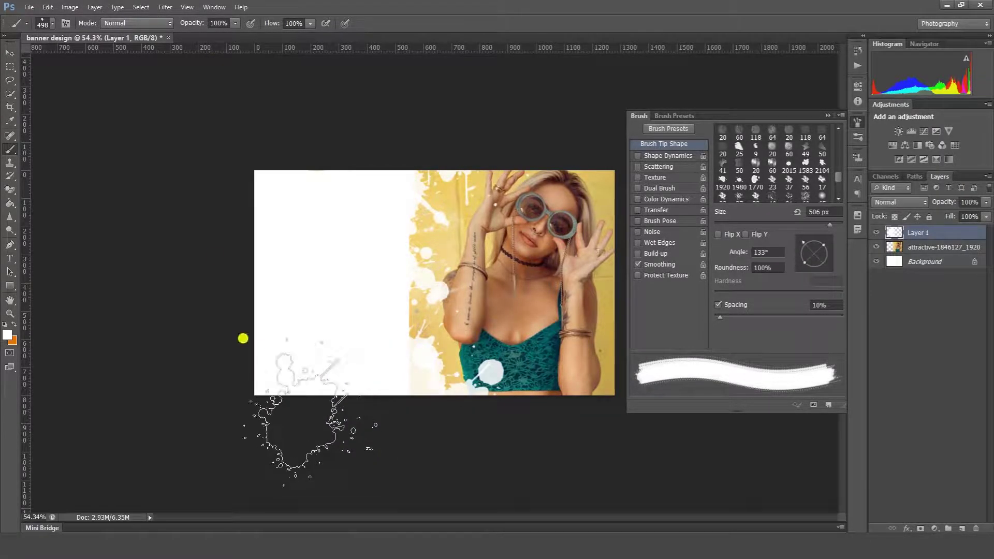
Switch to a soft round 0%-hardness brush sized 152 px
left_click(828, 115)
scroll(423, 266, "up", 3)
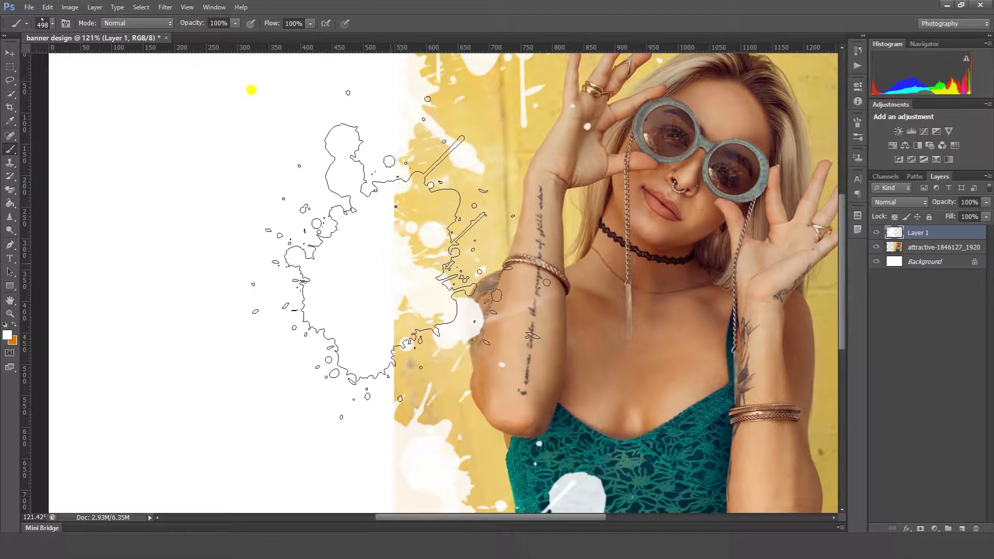
right_click(396, 207)
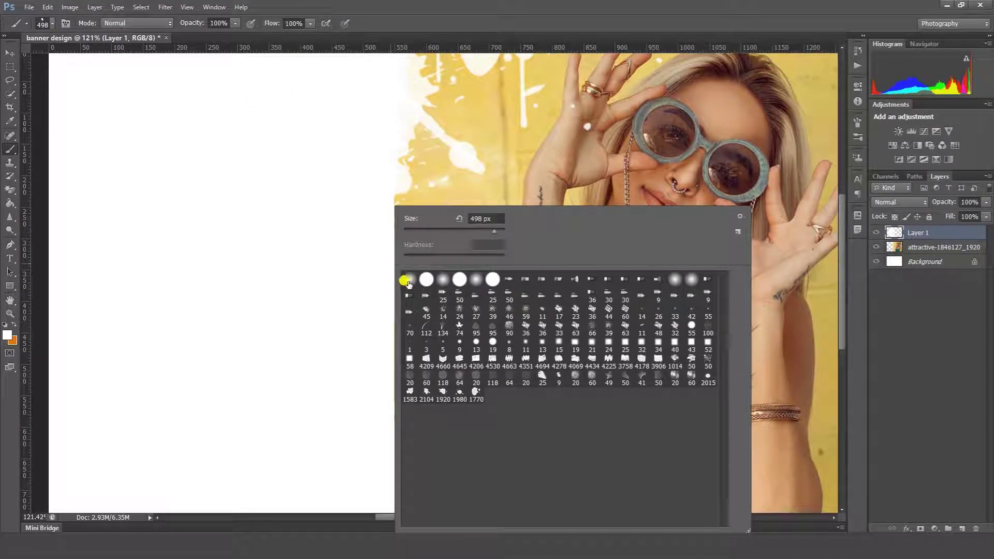
left_click(910, 229)
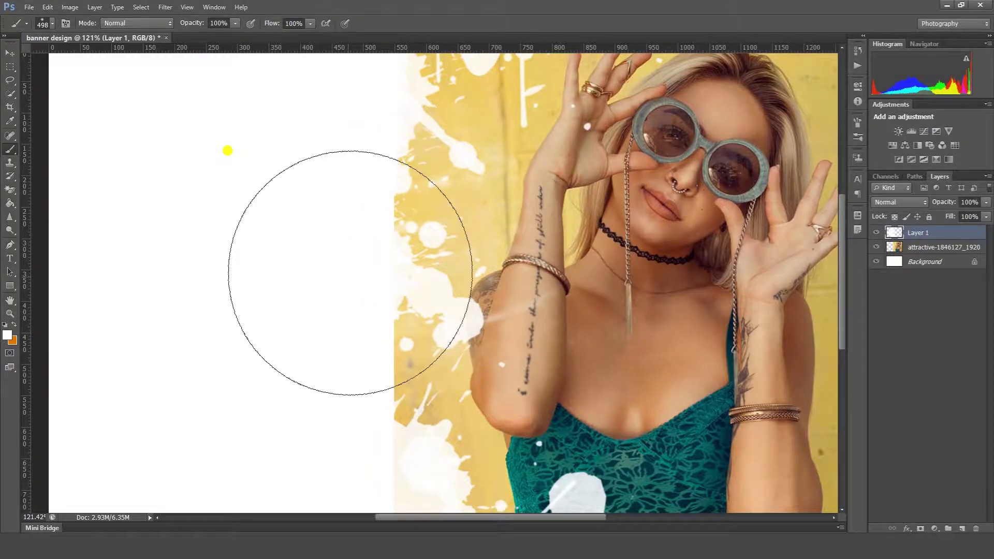
right_click(270, 356)
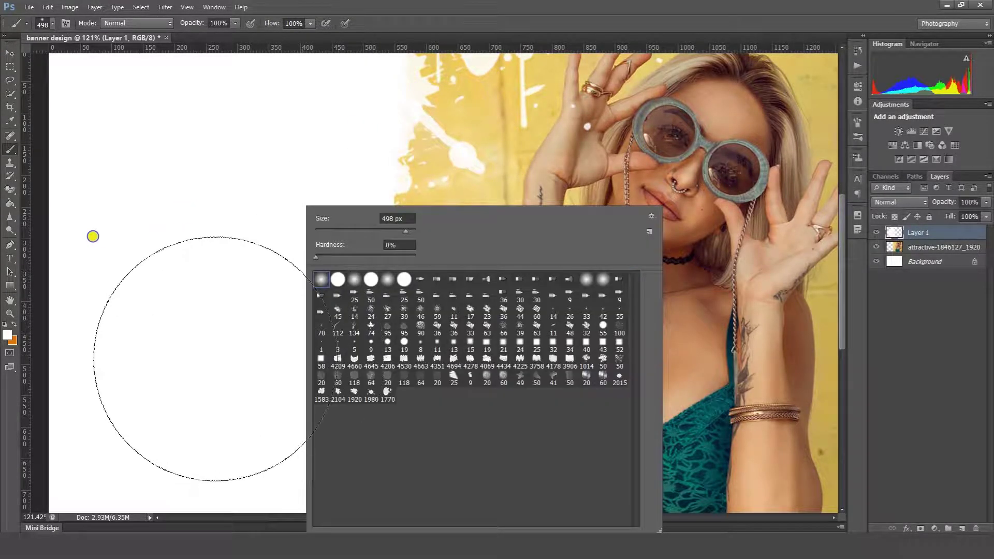
left_click_drag(228, 253, 223, 255)
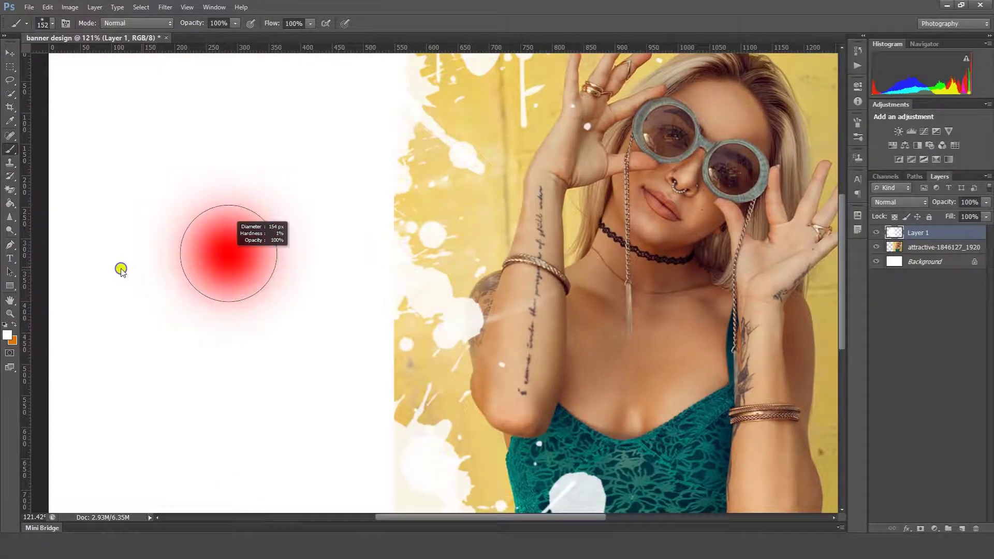
Brush soft white along the upper and lower photo edge to blend it into the white area
left_click_drag(305, 272, 313, 375)
mouse_move(316, 269)
left_mouse_down()
mouse_move(327, 318)
mouse_move(306, 375)
mouse_move(317, 344)
mouse_move(317, 384)
mouse_move(321, 260)
left_mouse_up()
scroll(329, 311, "down", 1)
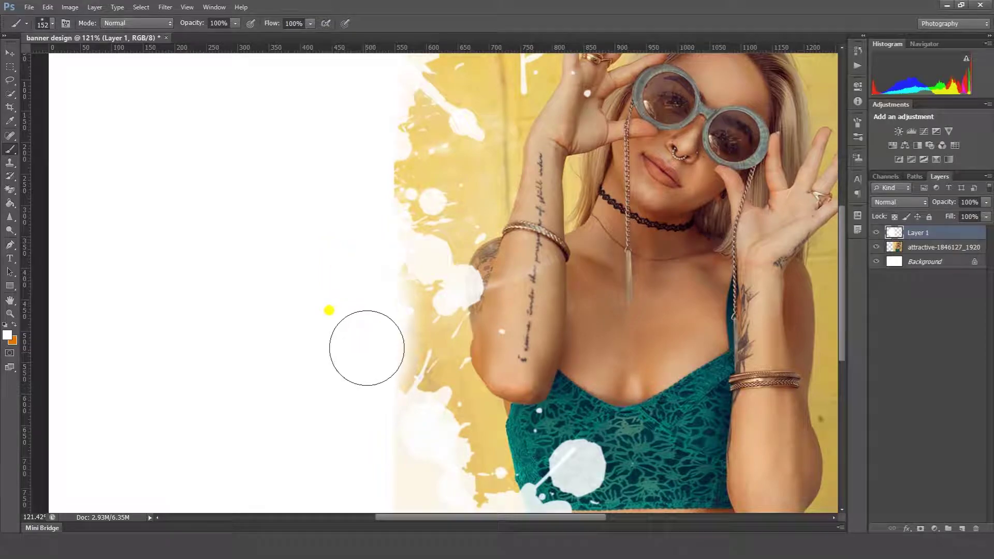
scroll(326, 316, "down", 4)
mouse_move(321, 230)
left_mouse_down()
mouse_move(318, 291)
mouse_move(309, 98)
left_mouse_up()
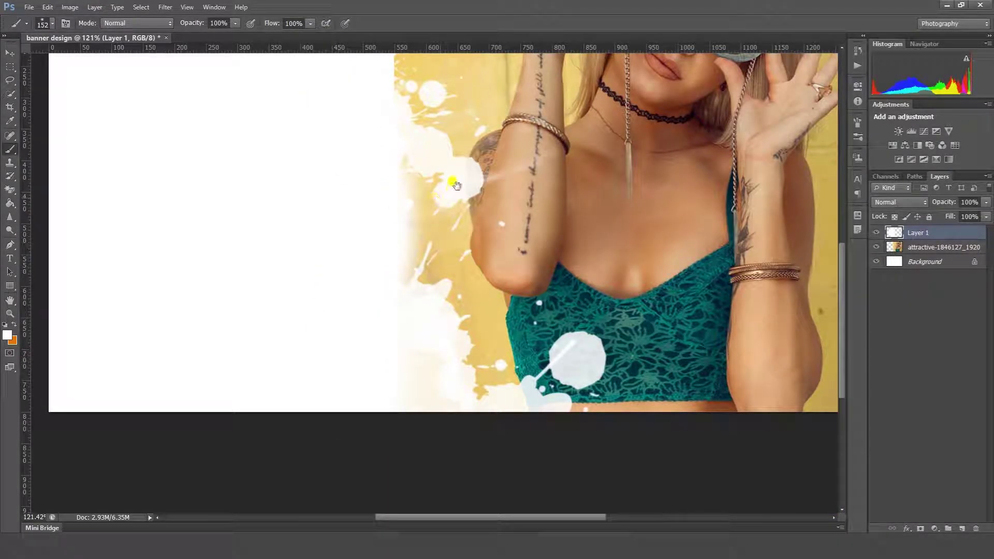
scroll(418, 341, "up", 5)
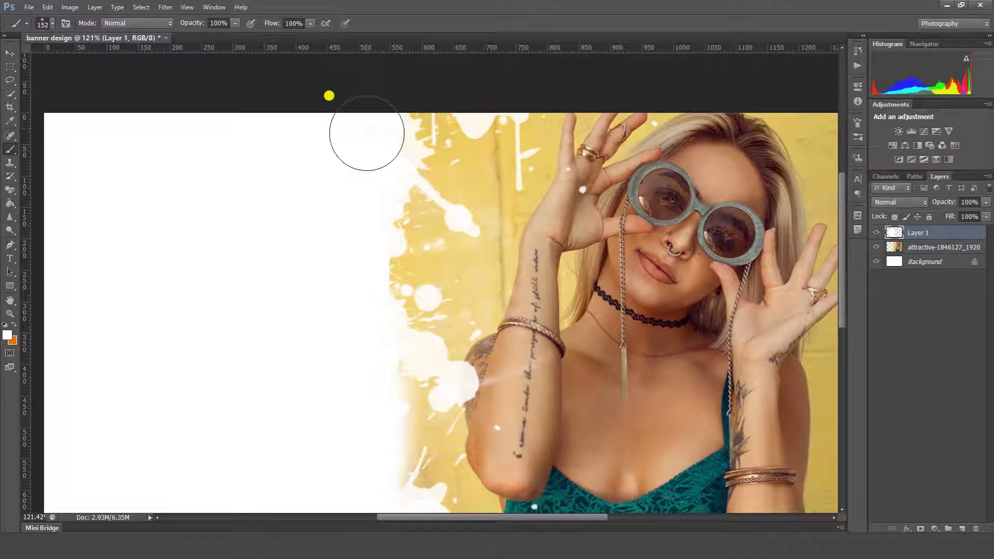
mouse_move(309, 222)
left_mouse_down()
mouse_move(320, 200)
mouse_move(311, 259)
mouse_move(322, 207)
mouse_move(322, 284)
mouse_move(333, 85)
left_mouse_up()
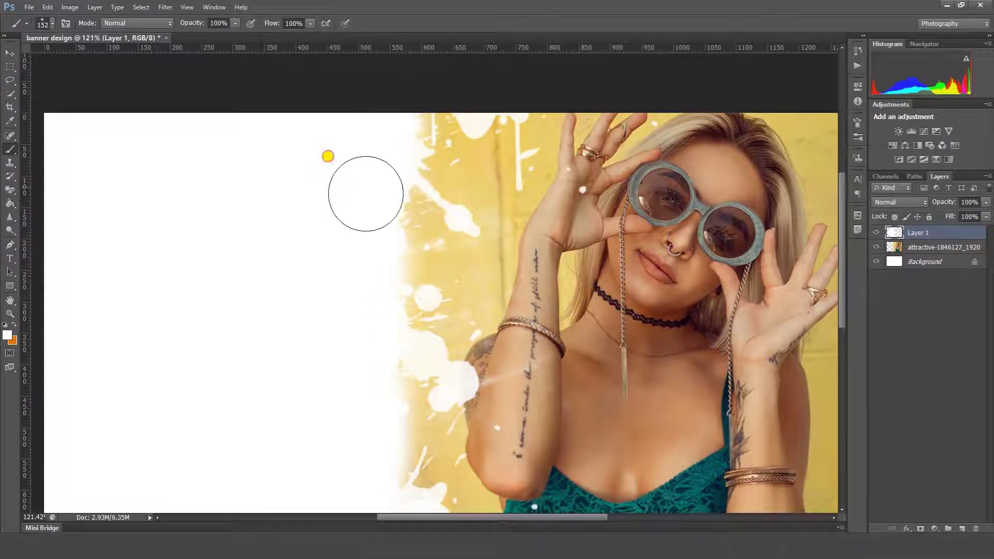
left_click_drag(383, 332, 402, 158)
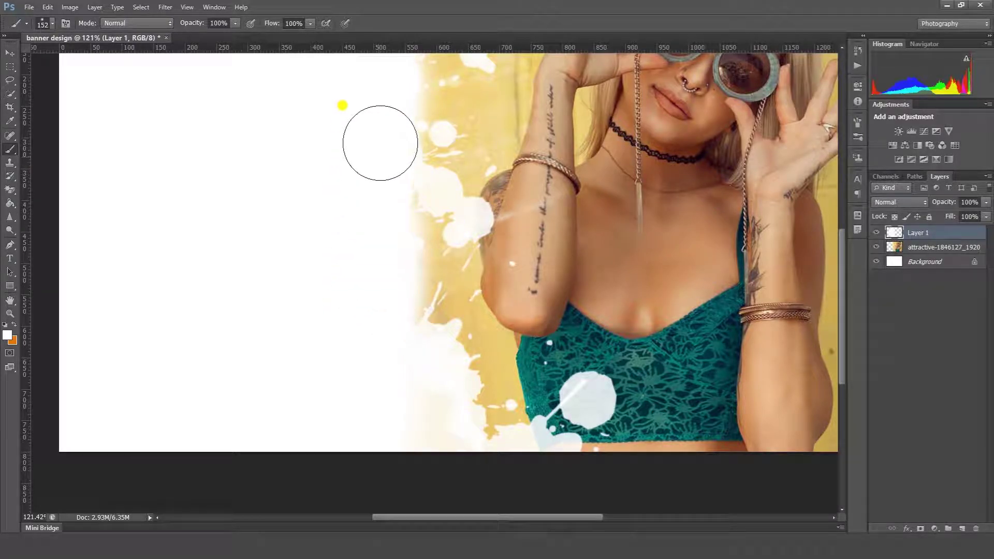
key("ctrl+minus")
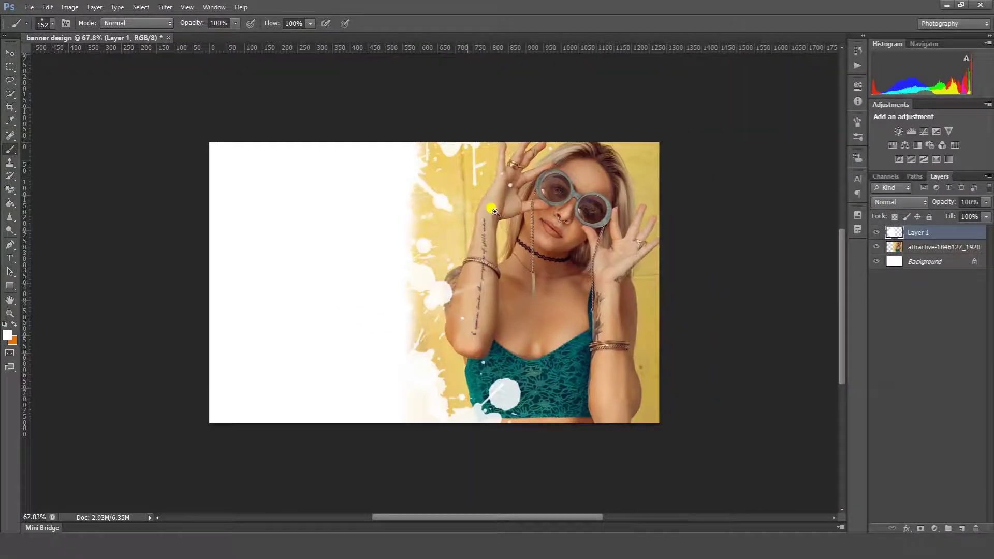
key("ctrl+0")
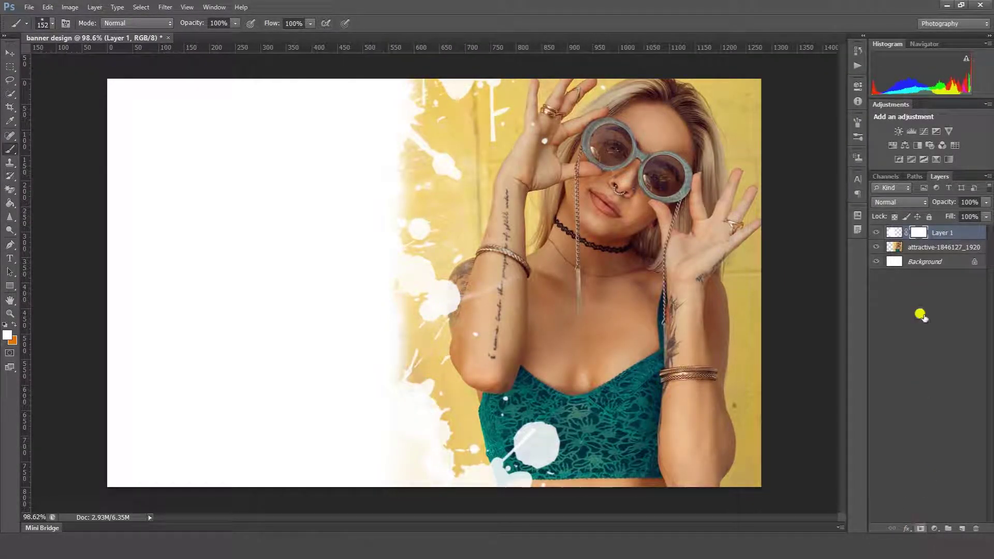
Add a layer mask to Layer 1 and paint black over the splash on the teal top
left_click(919, 233)
mouse_move(457, 440)
left_mouse_down()
mouse_move(440, 399)
mouse_move(444, 476)
mouse_move(543, 437)
mouse_move(499, 454)
left_mouse_up()
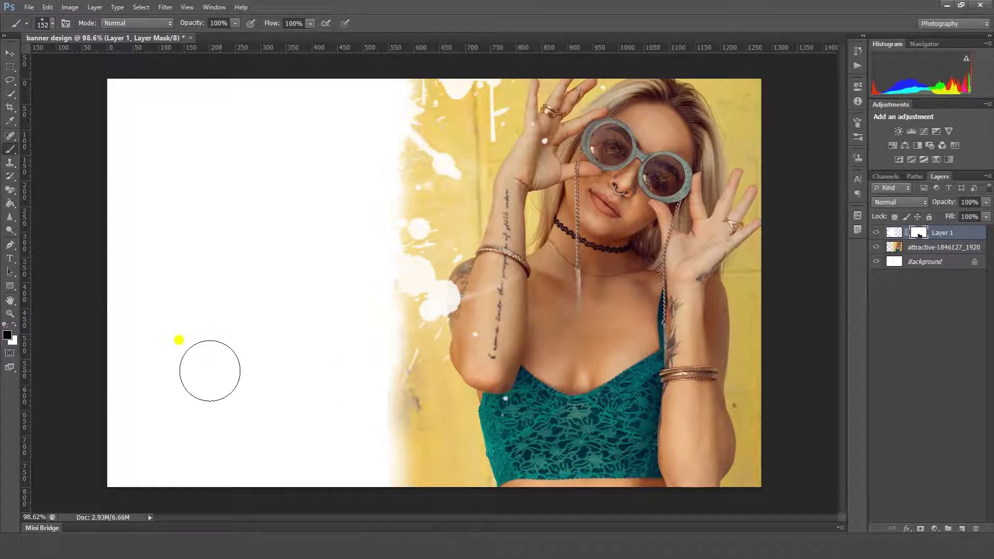
left_click(6, 336)
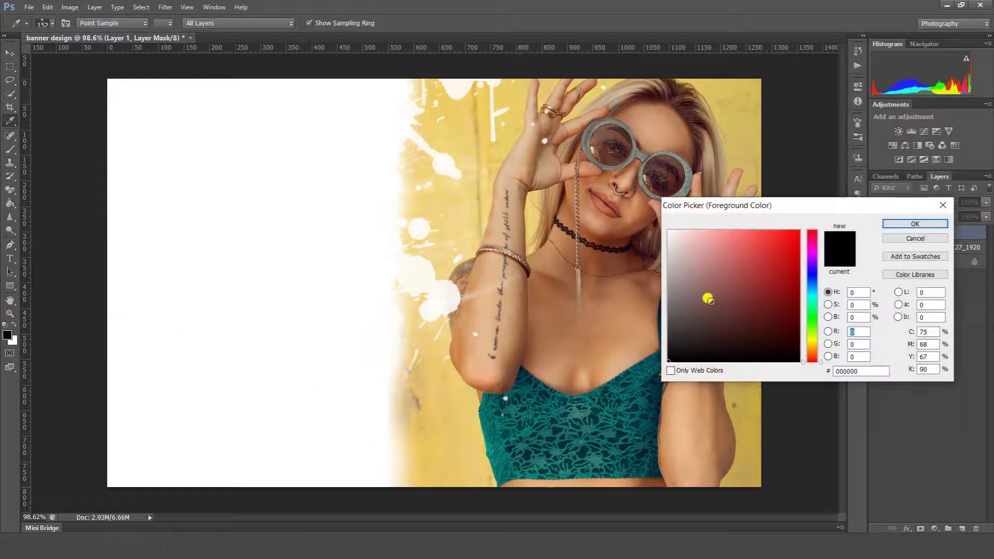
left_click(915, 224)
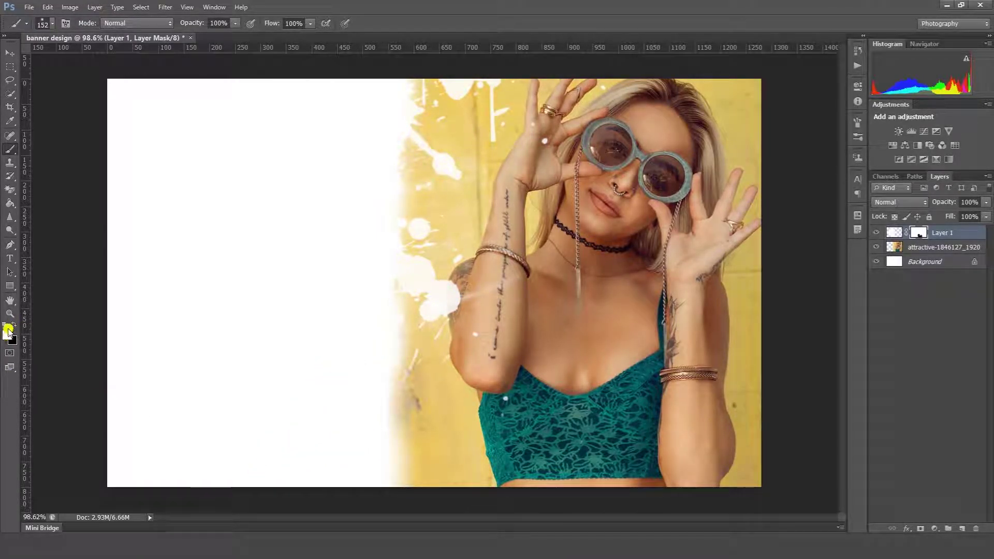
After trying the 1770, 1583 and 60 px tips, select the 1980 splatter at 432 px
right_click(399, 306)
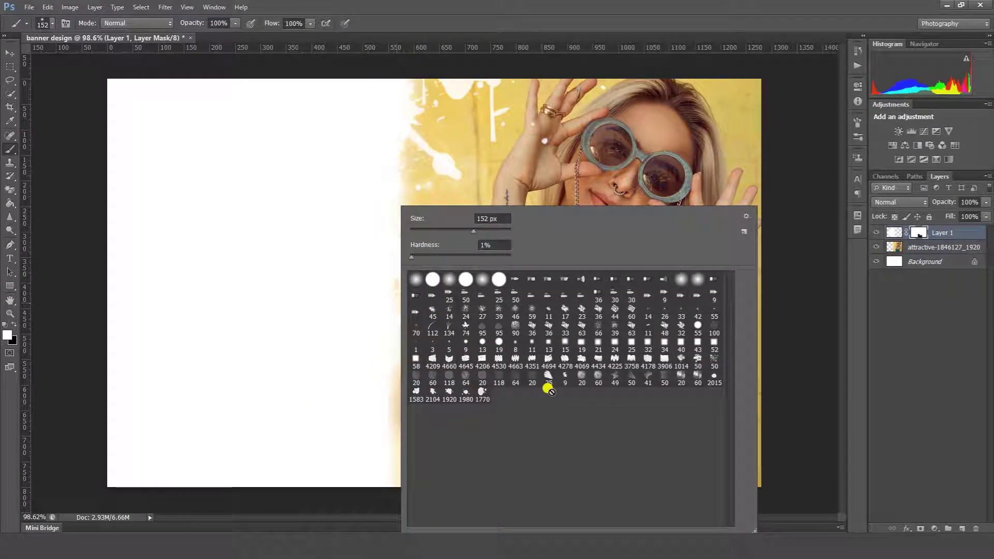
left_click(482, 396)
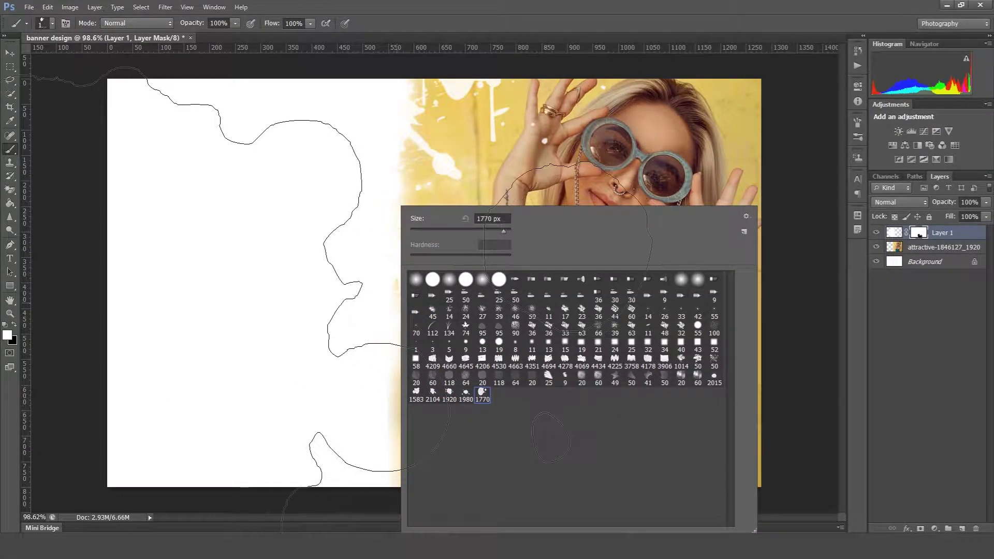
left_click(416, 392)
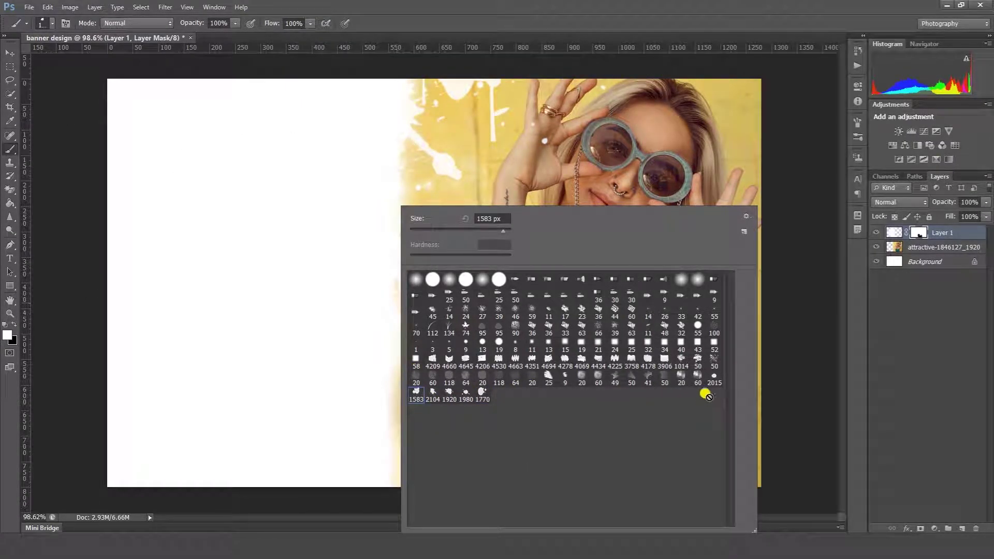
left_click(696, 378)
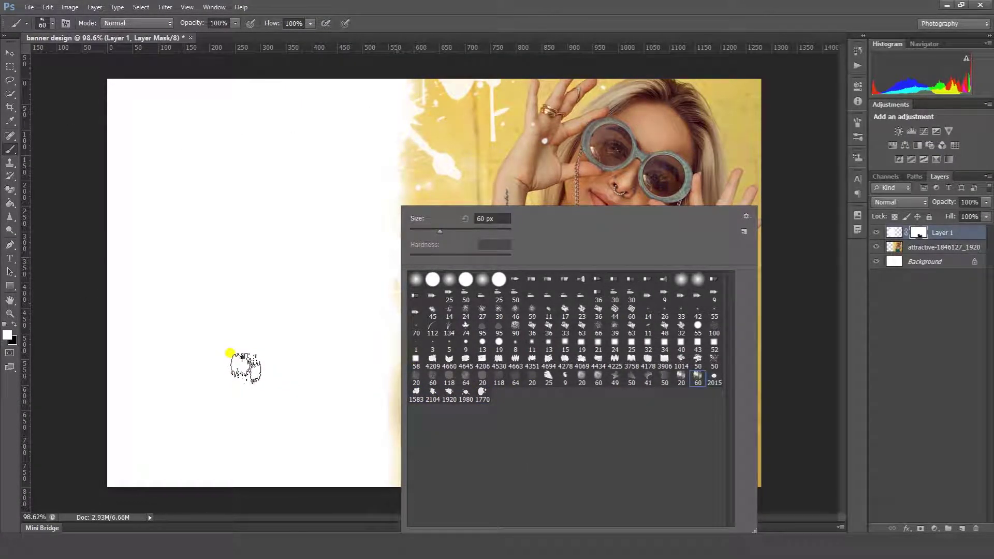
left_click(466, 395)
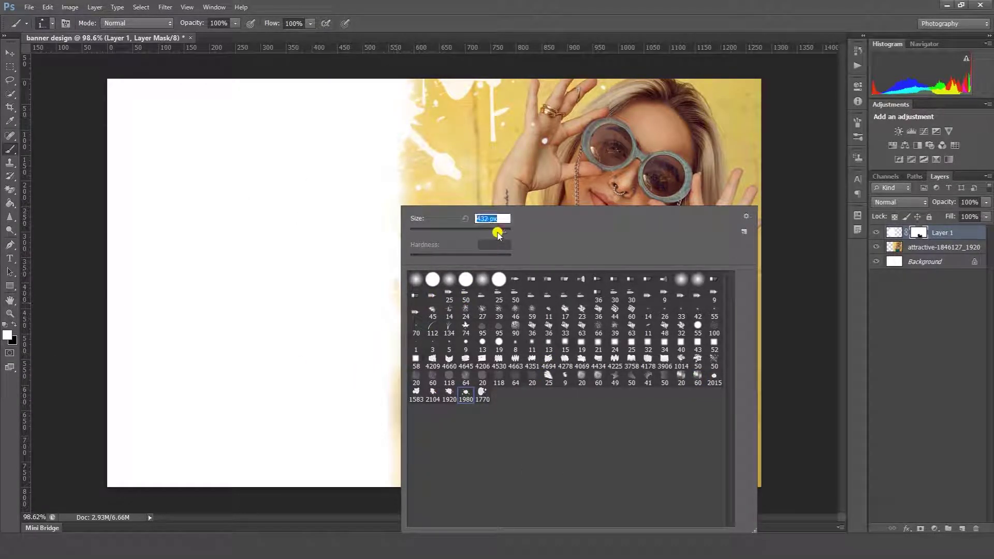
left_click_drag(497, 233, 498, 232)
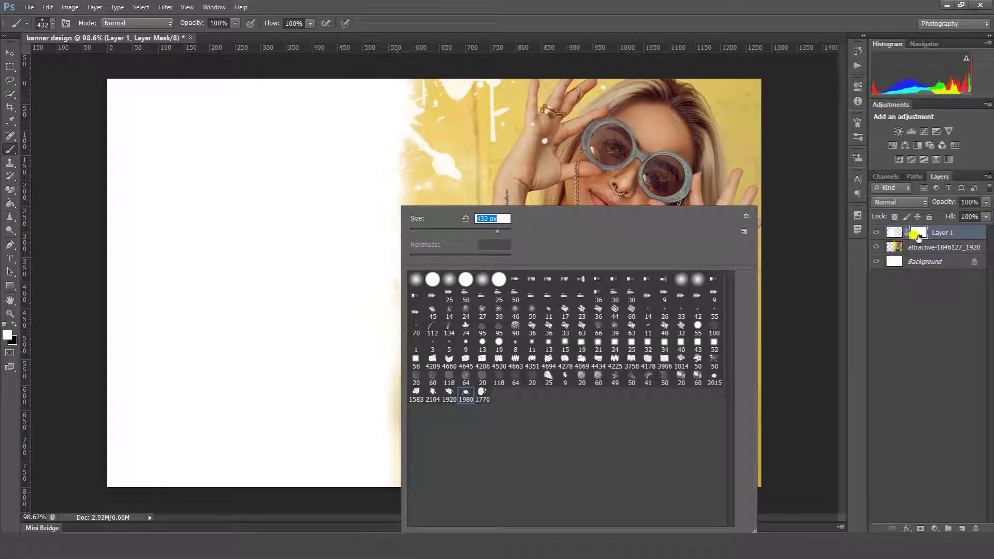
left_click(917, 235)
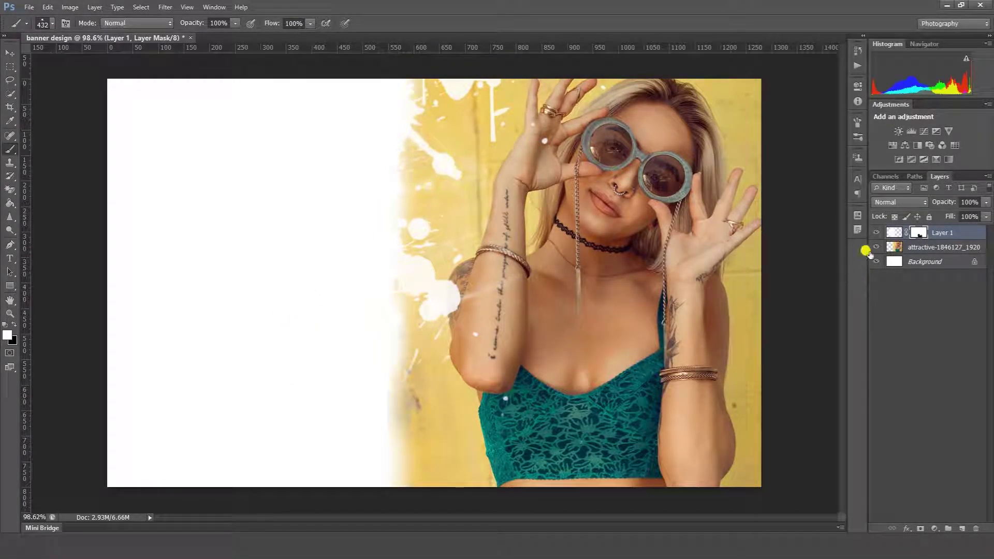
Rotate the splatter brush tip to -140°, deselect Layer 1, and close the Brush settings panel
left_click(858, 123)
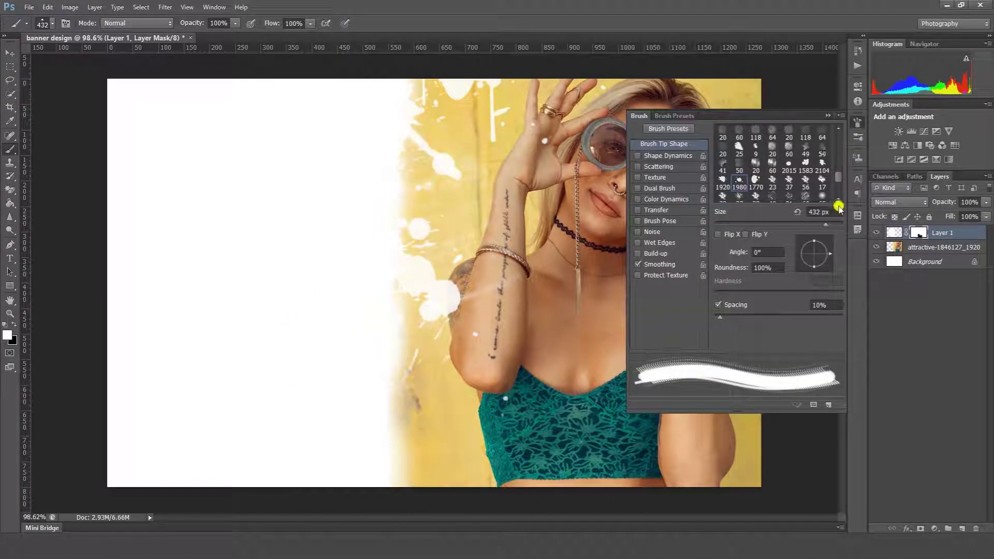
left_click_drag(832, 252, 823, 267)
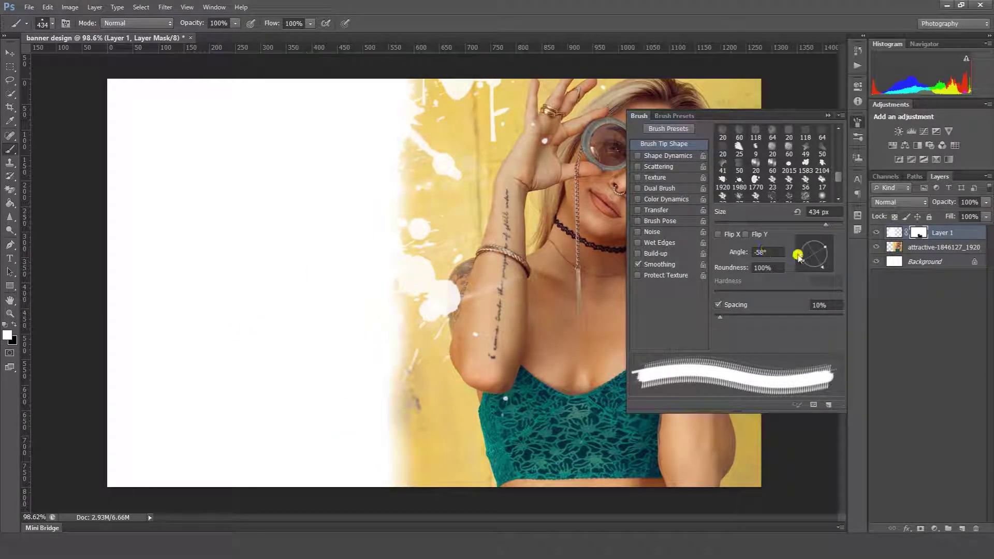
left_click_drag(819, 268, 726, 295)
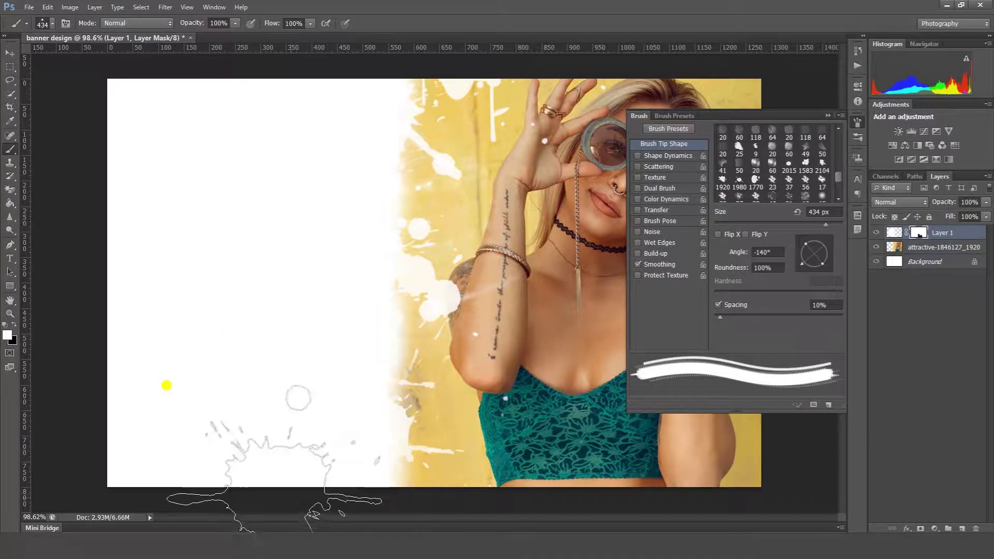
left_click(918, 336)
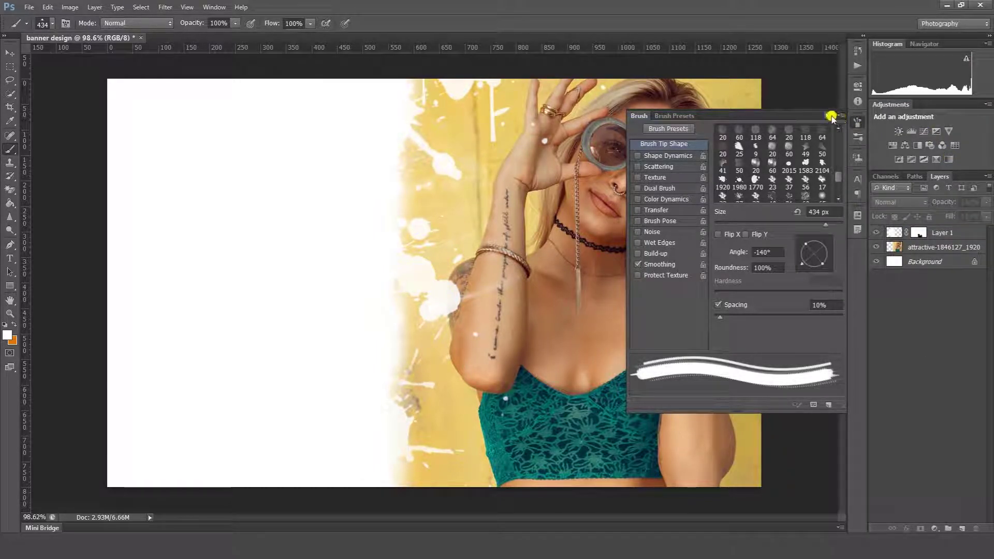
left_click(832, 116)
Group the photo layer and masked Layer 1 into a new group named images
scroll(489, 236, "down", 2)
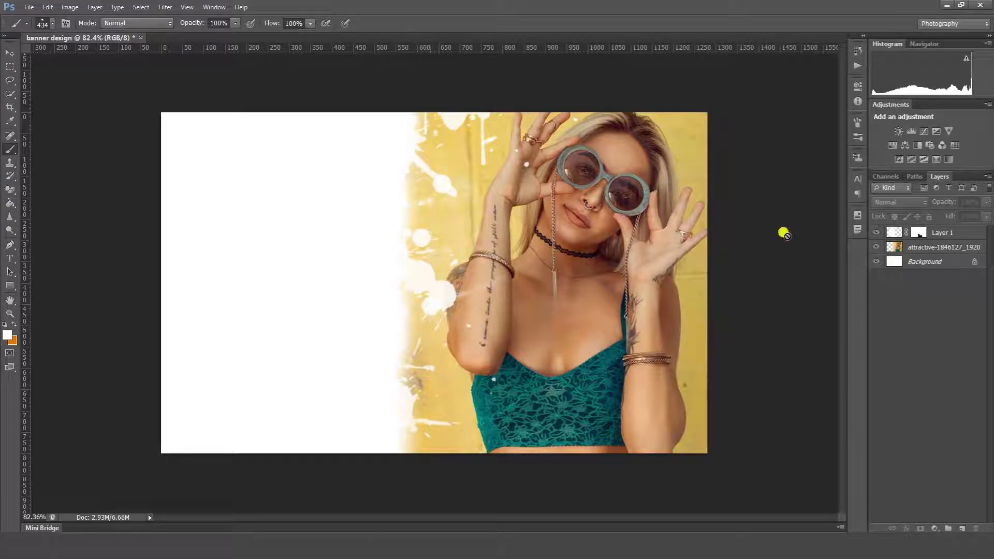
left_click(955, 235)
mouse_move(958, 239)
left_mouse_down()
mouse_move(937, 494)
mouse_move(948, 529)
left_mouse_up()
double_click(918, 232)
key("Return")
Copy 'new' from the Notepad notes and paste it into a new type layer on the white area
left_click(10, 257)
key("alt+Tab")
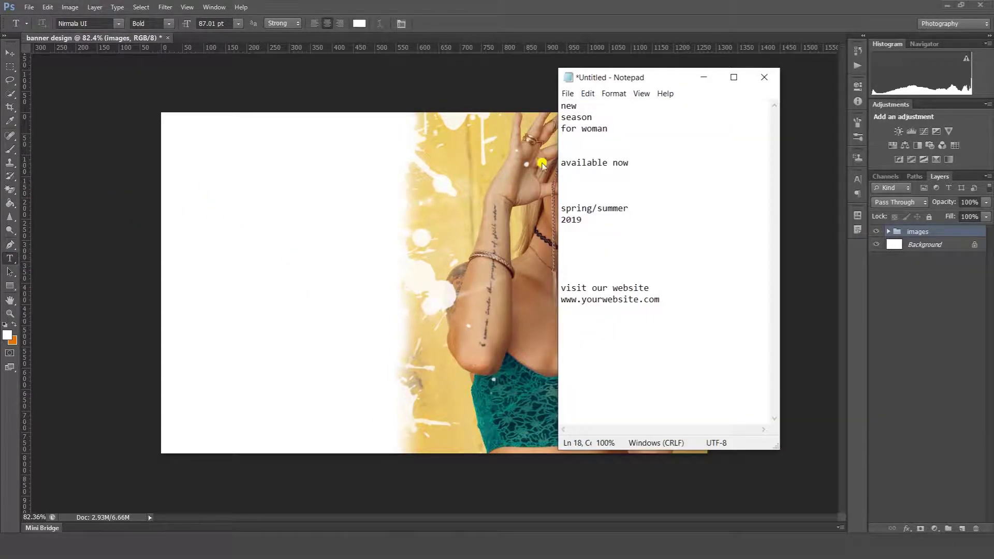
left_click_drag(564, 106, 586, 107)
key("alt+Tab")
left_click(212, 183)
key("ctrl+v")
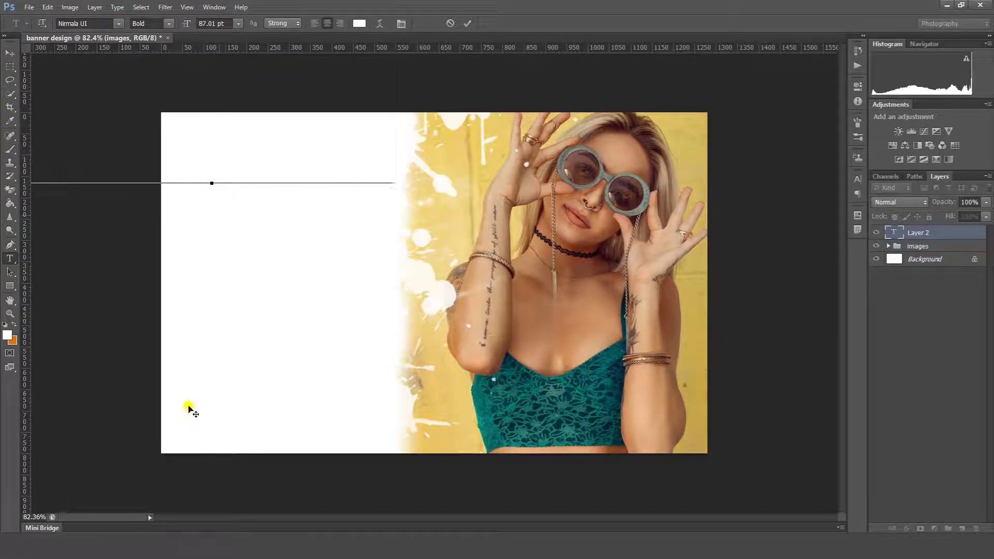
Make the NEW text black at 14 pt and move it to the white area's upper left
key("ctrl+a")
left_click(359, 24)
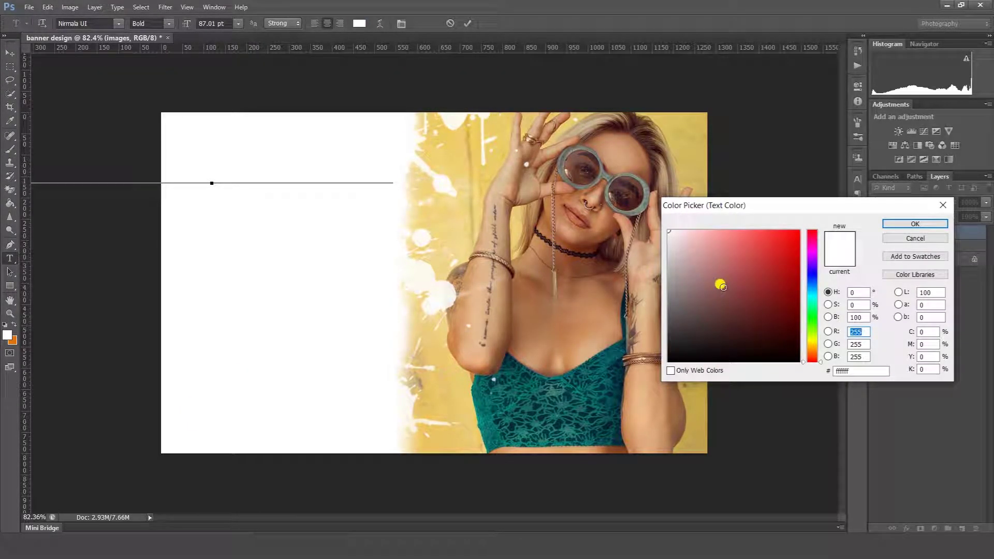
left_click_drag(736, 252, 670, 361)
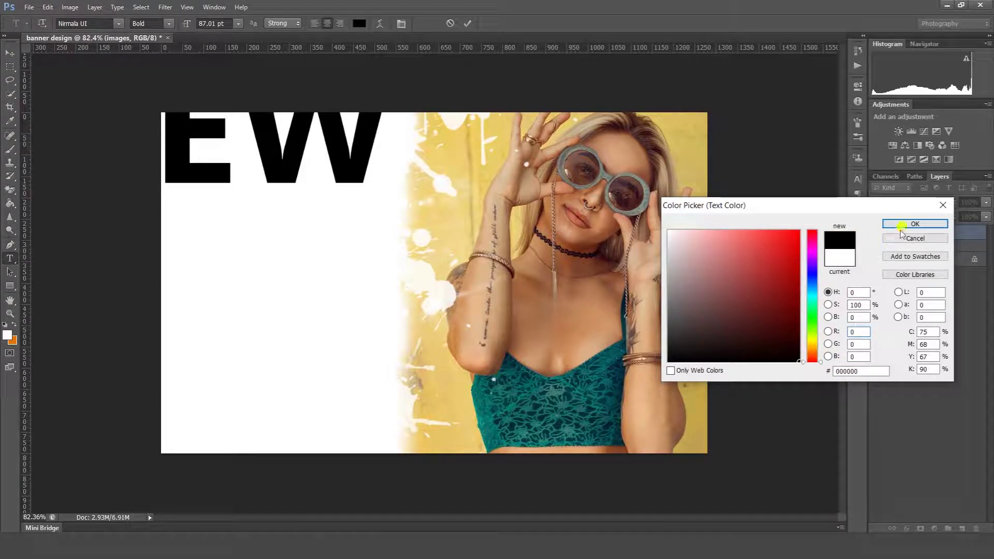
left_click(915, 224)
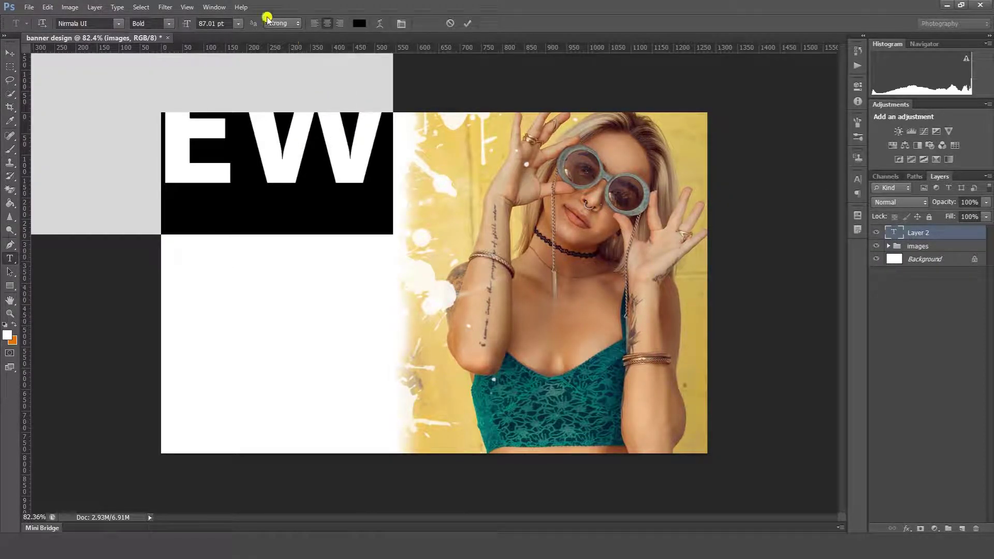
left_click(239, 23)
left_click(228, 132)
left_click_drag(229, 129, 241, 145)
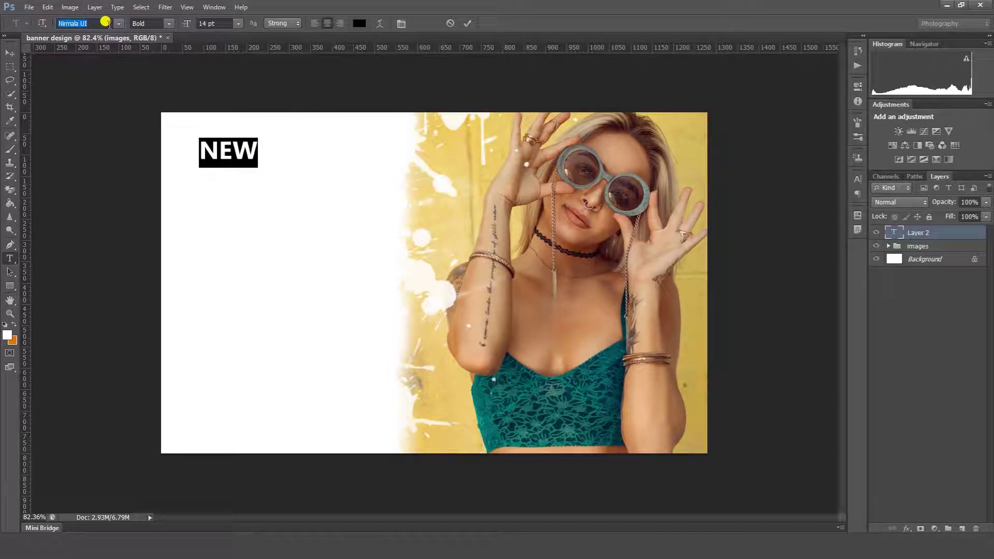
Change NEW's font to Alegreya Sans SC and commit the text
key("Home")
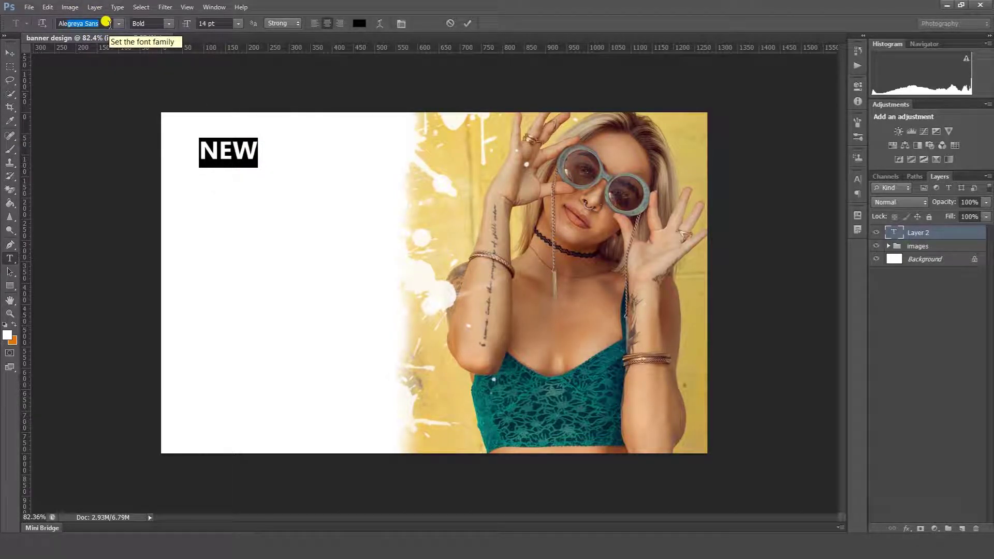
key("Return")
left_click(118, 25)
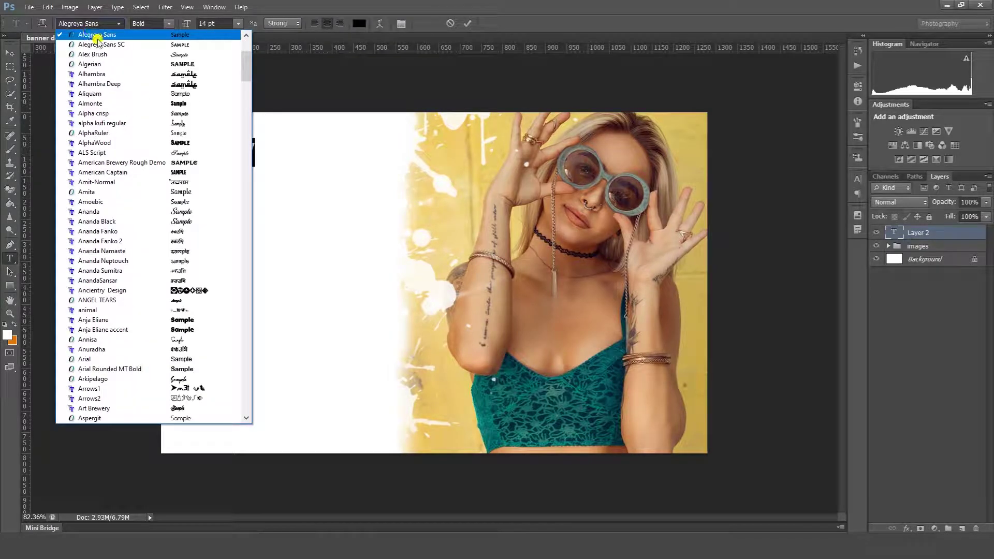
left_click(137, 37)
left_click(228, 143)
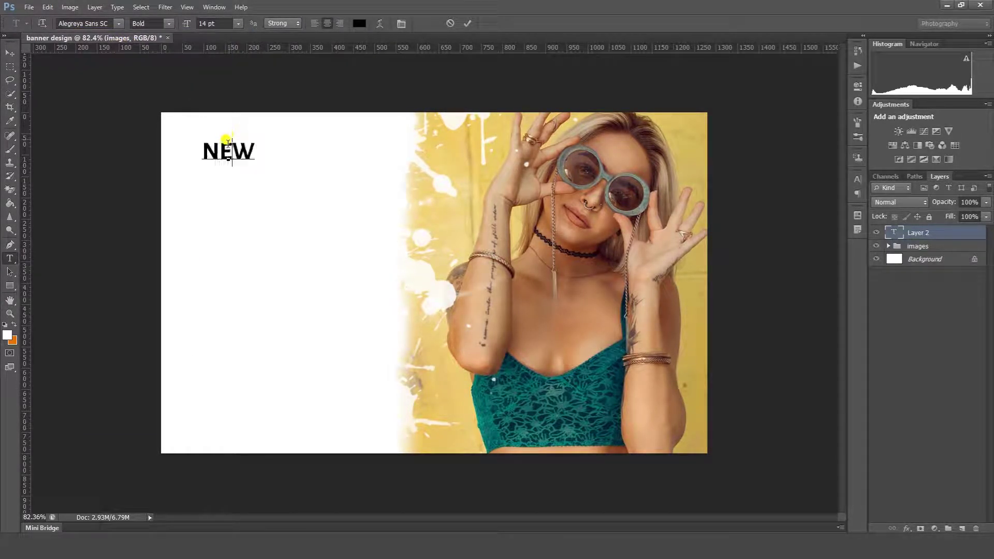
left_click_drag(203, 151, 254, 150)
left_click(467, 23)
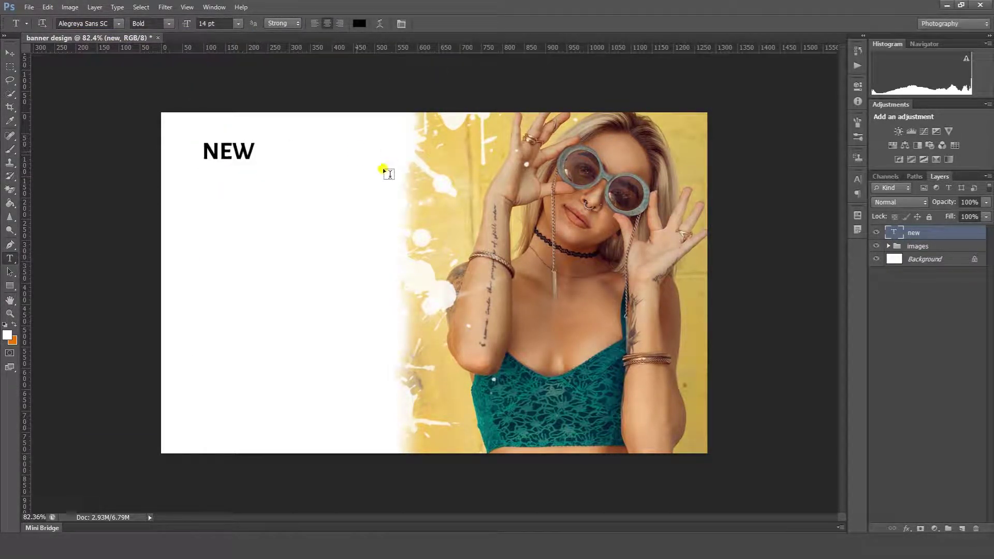
key("alt+Tab")
Copy 'season' from Notepad and paste it as a new type layer below NEW
double_click(557, 117)
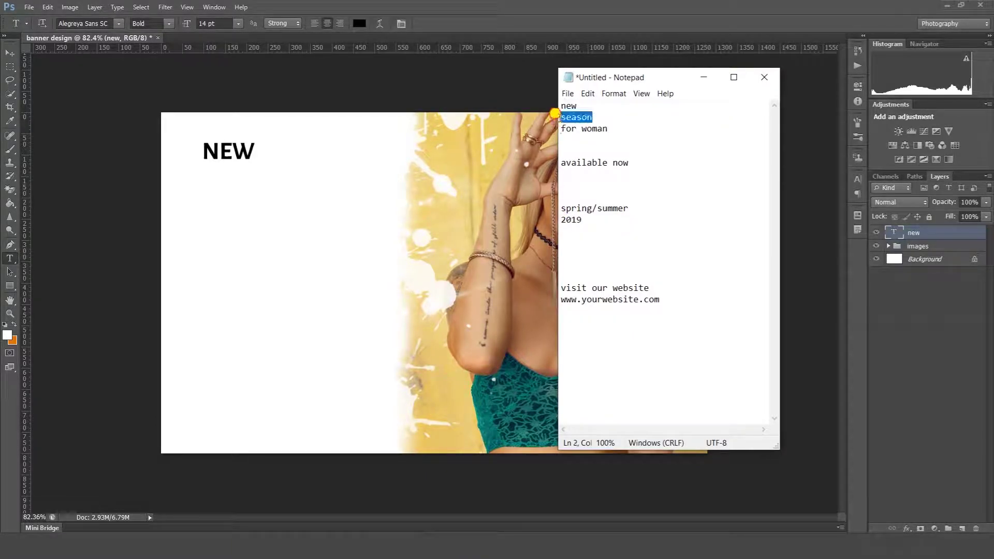
key("ctrl+c")
key("alt+Tab")
left_click(220, 193)
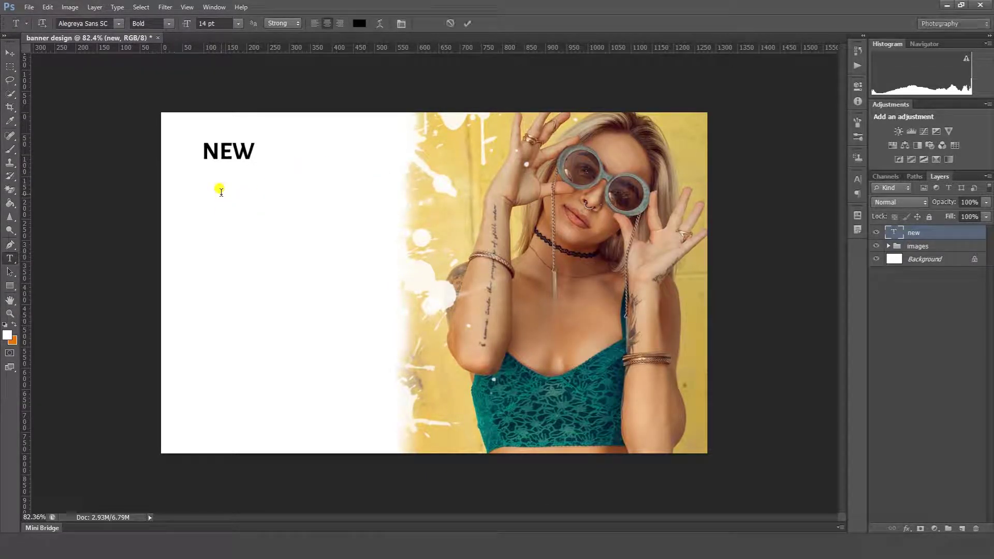
key("ctrl+v")
Set the SEASON text to Nirmala UI in yellow f4c107
key("ctrl+a")
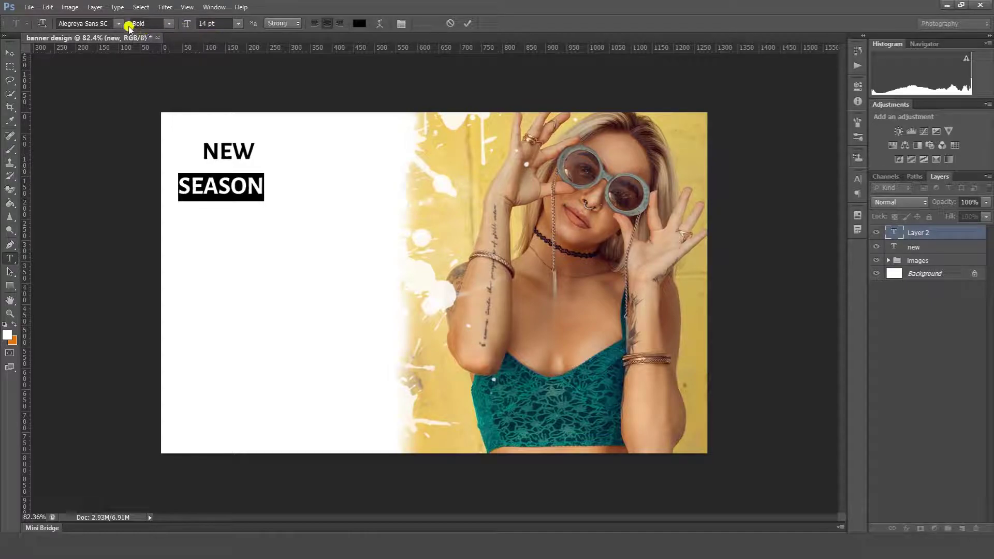
left_click(120, 23)
left_click(91, 23)
type("Nirmala UI")
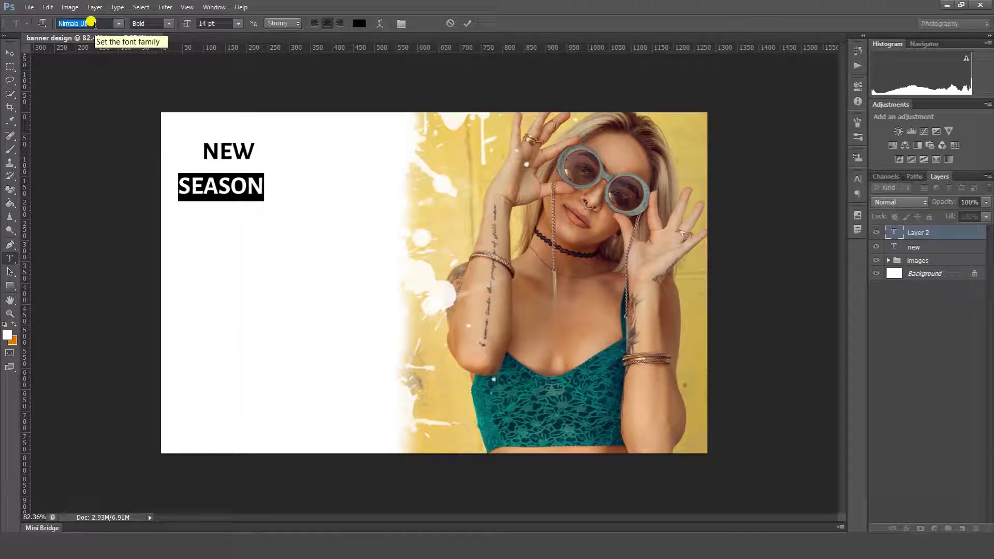
key("Return")
left_click(359, 23)
left_click(693, 144)
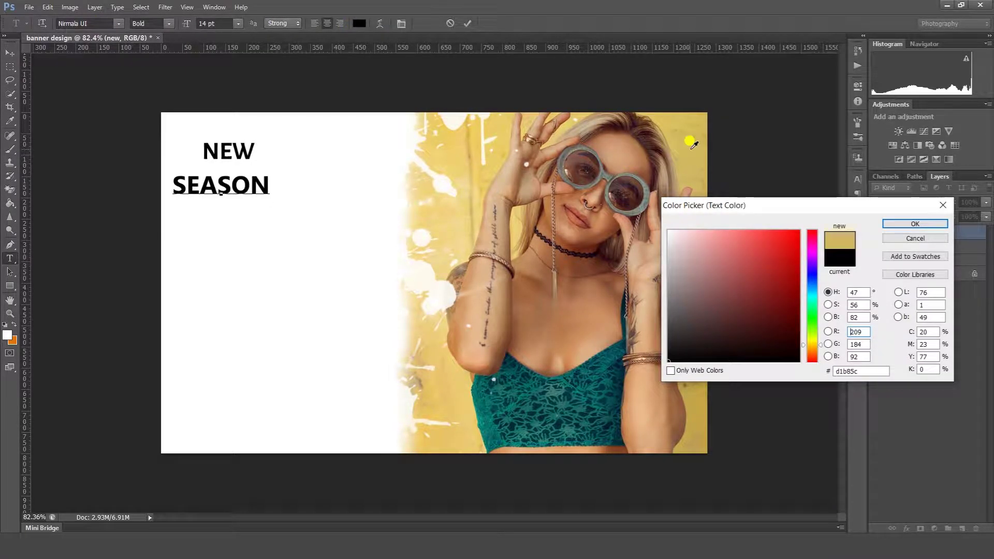
left_click(796, 236)
left_click(916, 224)
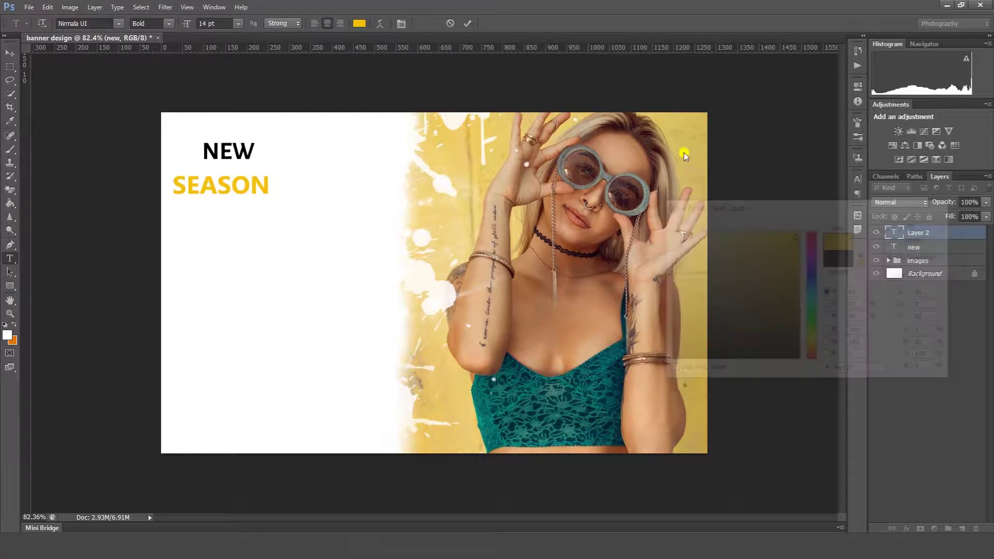
Size SEASON to 23 pt, place it just below NEW, commit, and select it with the new layer
left_click(218, 24)
type("145")
key("Return")
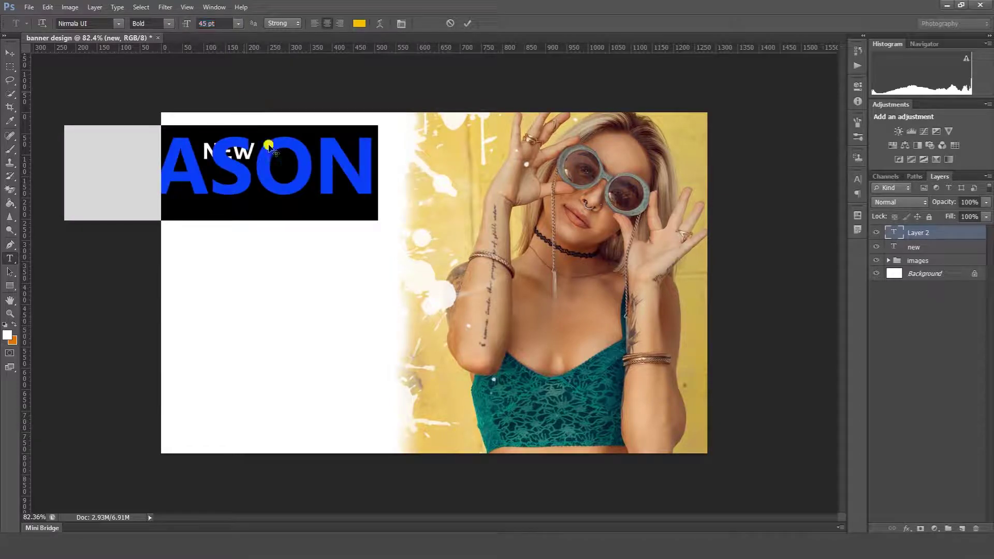
left_click_drag(191, 26, 186, 27)
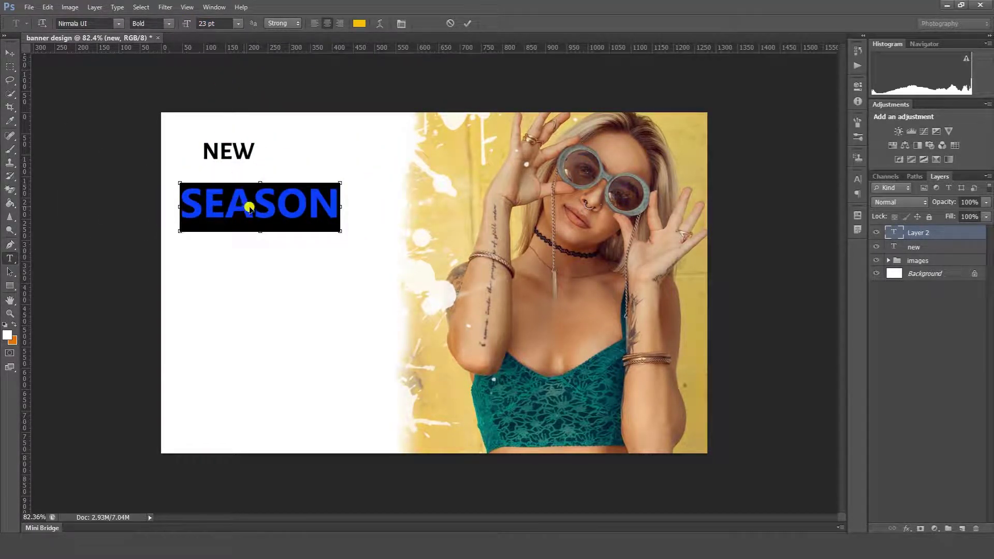
left_click_drag(266, 195, 286, 184)
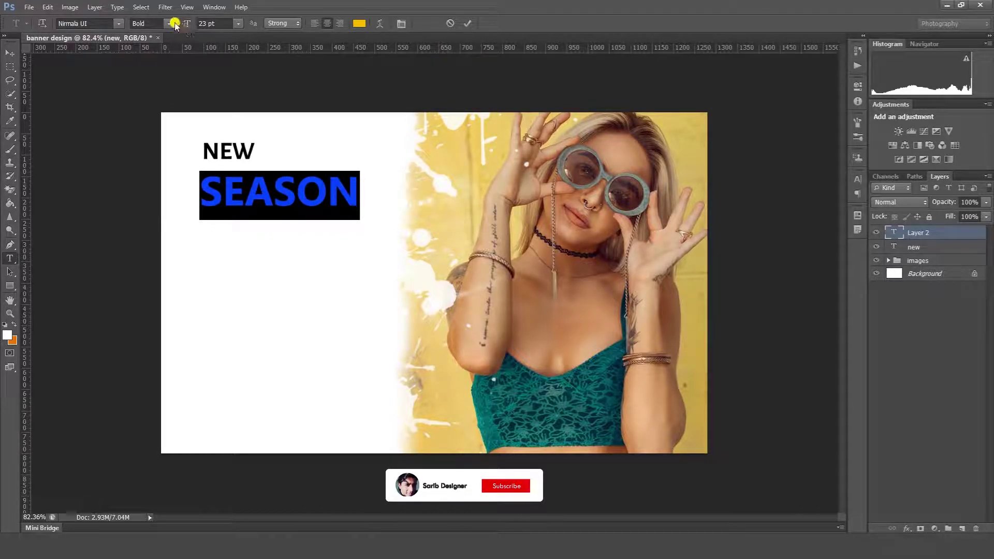
left_click(468, 23)
key("v")
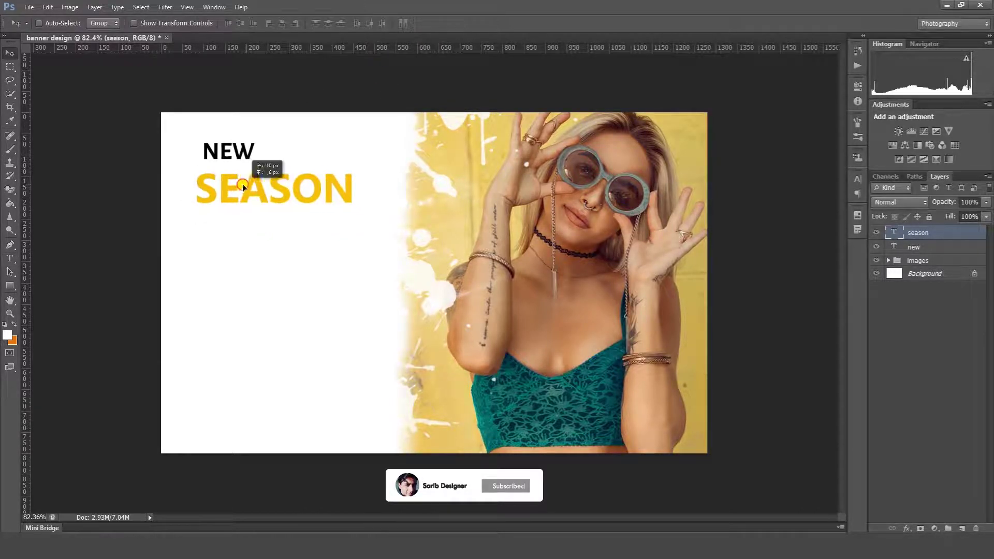
left_click(914, 247, "shift")
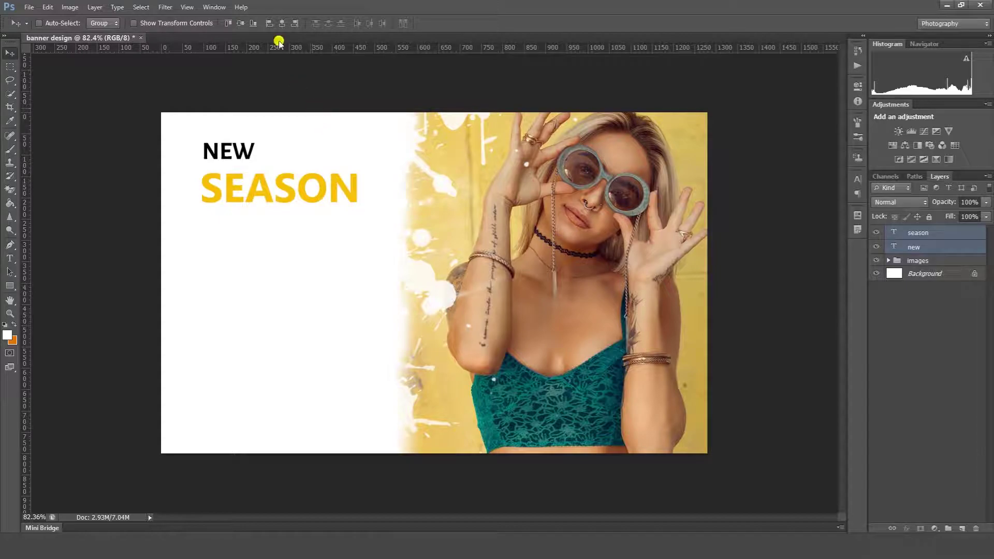
Left-align NEW and SEASON, then paste 'for woman' from Notepad as a text layer below SEASON
left_click(265, 25)
left_click(941, 328)
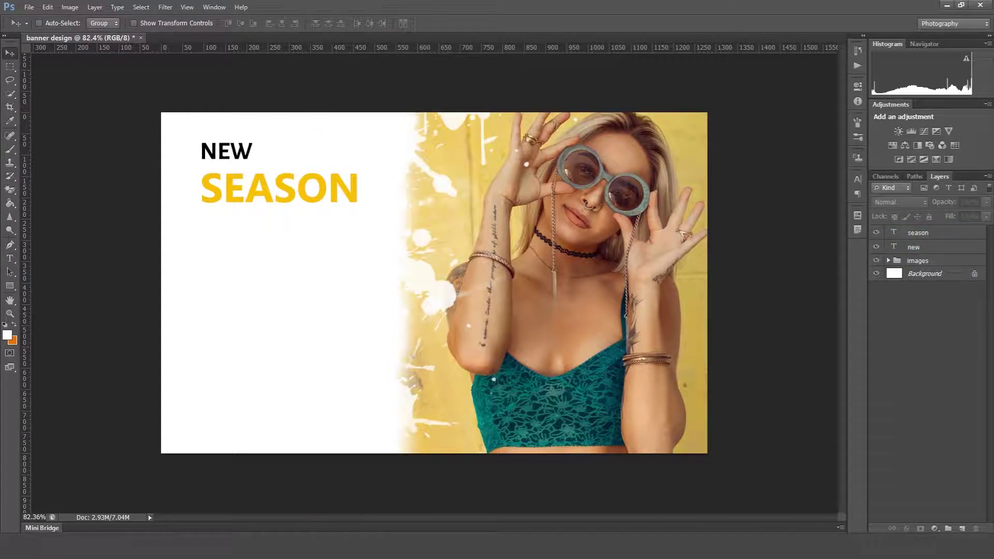
key("alt+Tab")
left_click_drag(609, 135, 546, 123)
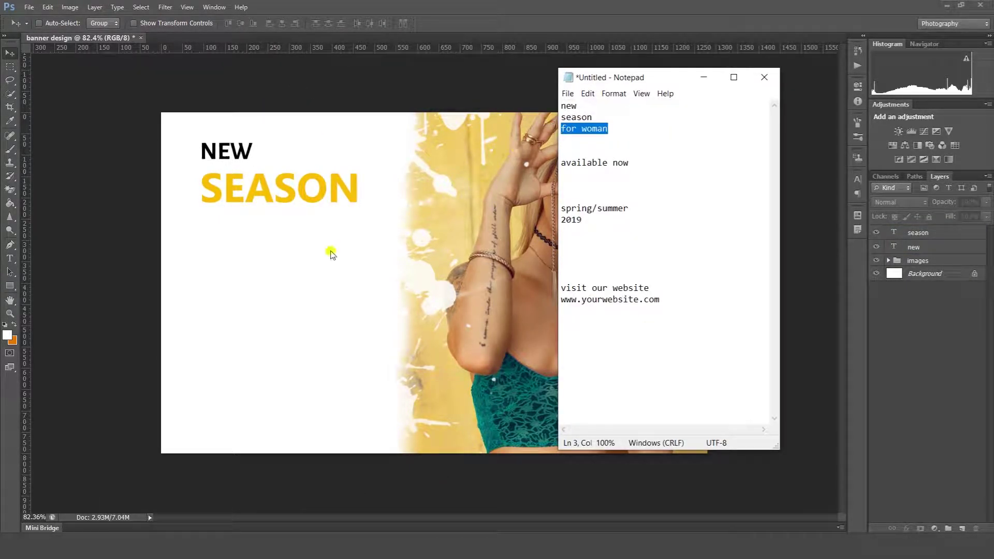
key("ctrl+c")
key("alt+Tab")
key("t")
left_click(236, 233)
key("ctrl+v")
Make FOR WOMAN black, smaller, and in the Regular weight
key("ctrl+a")
left_click(358, 23)
left_click_drag(685, 303, 668, 361)
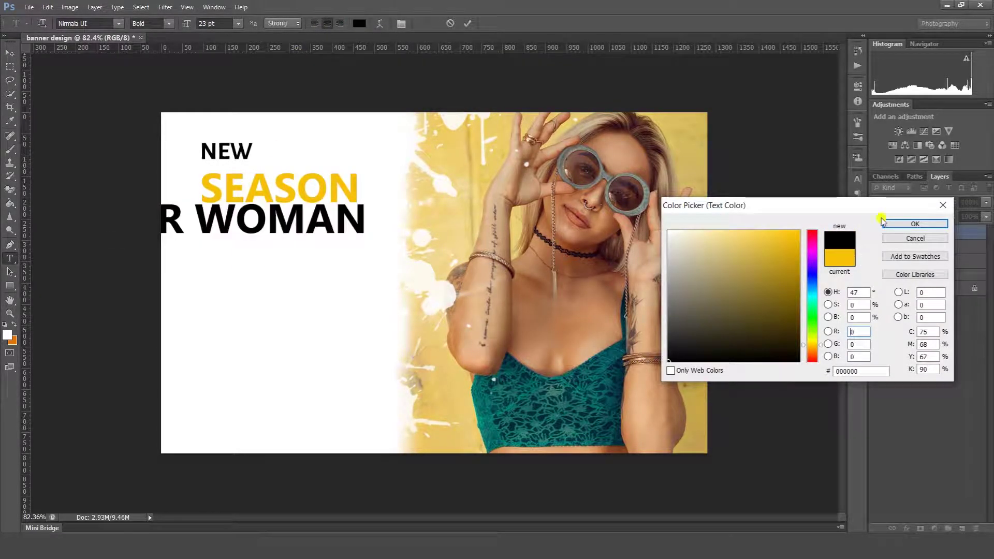
left_click(915, 224)
left_click_drag(173, 26, 174, 27)
type("6")
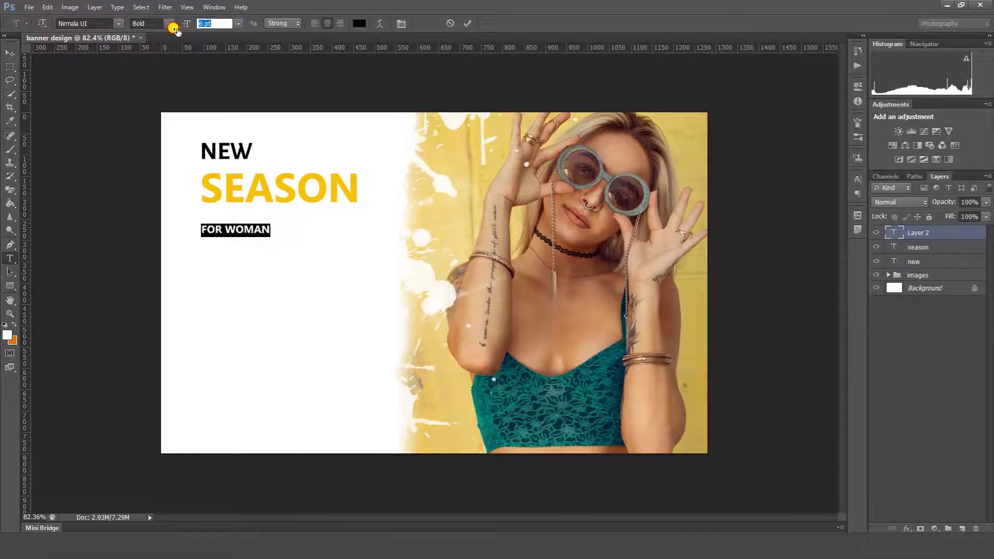
left_click(158, 23)
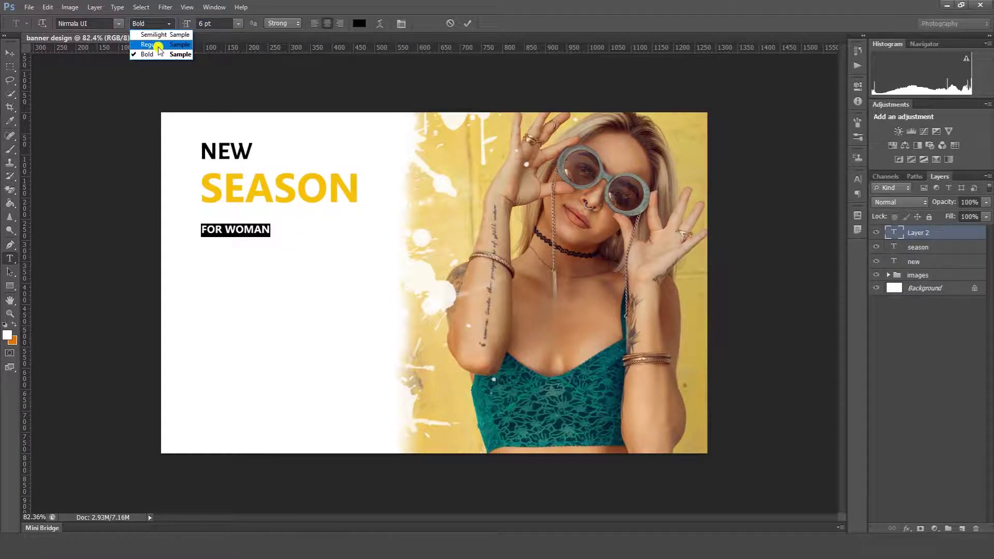
left_click(164, 44)
Move FOR WOMAN up closer to SEASON and set its tracking to 200
left_click_drag(183, 204, 218, 207)
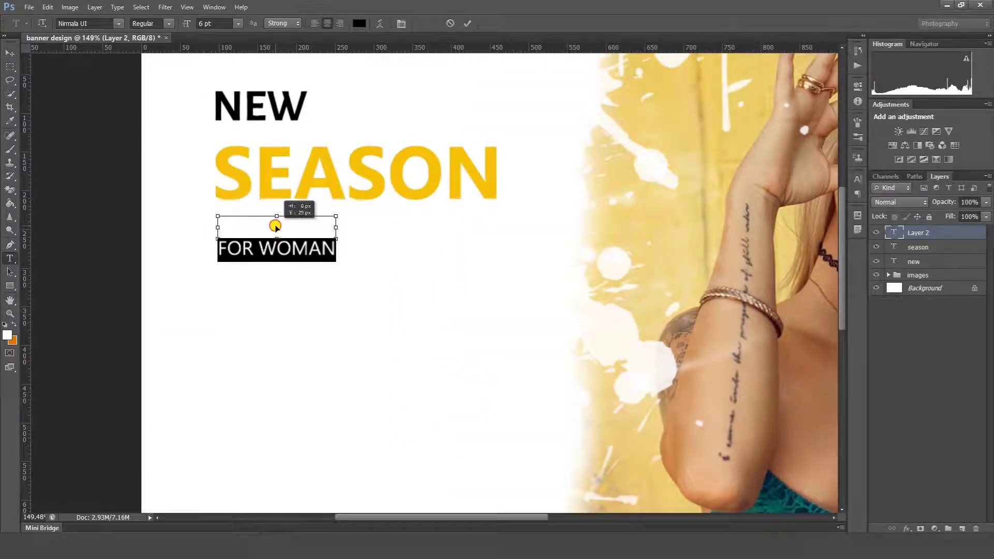
left_click_drag(271, 247, 270, 226)
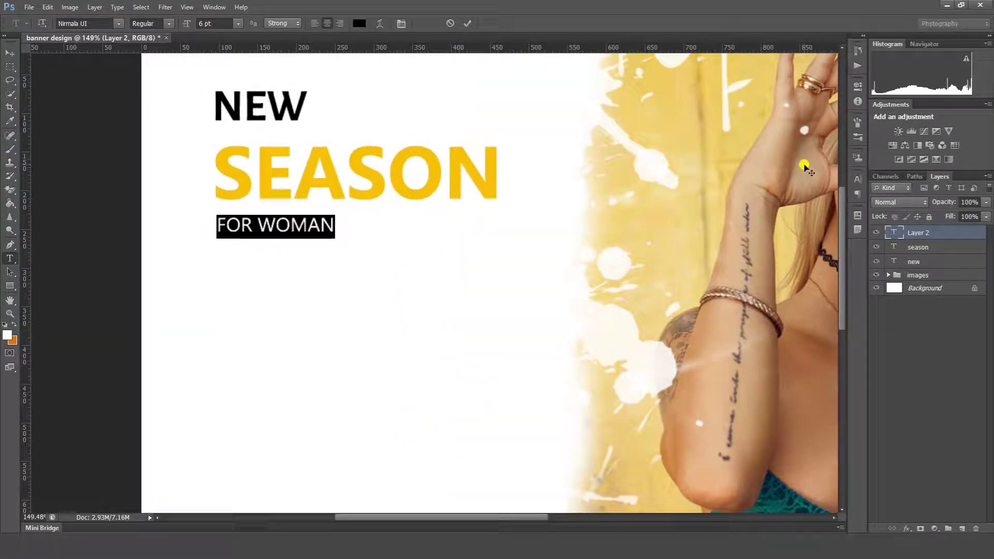
left_click(408, 25)
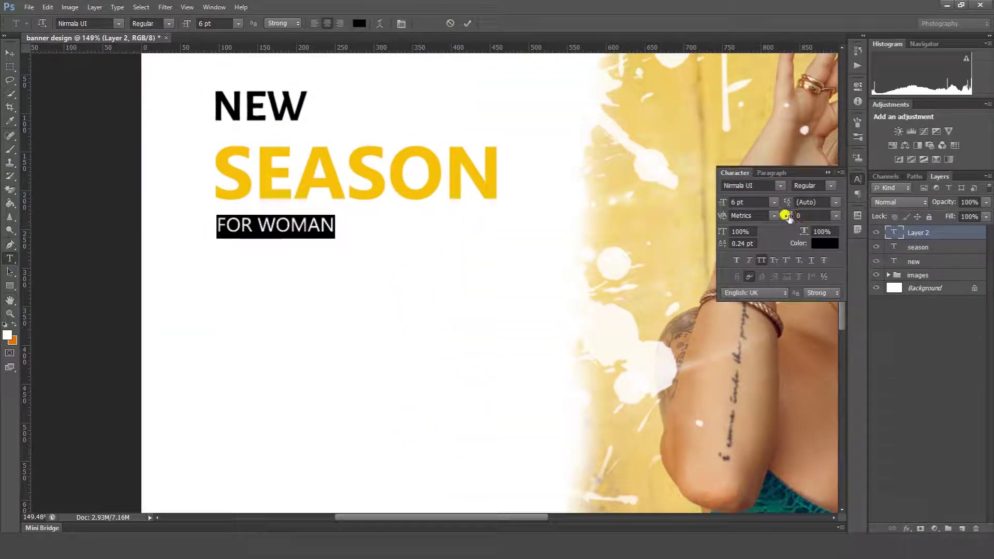
left_click_drag(782, 218, 826, 220)
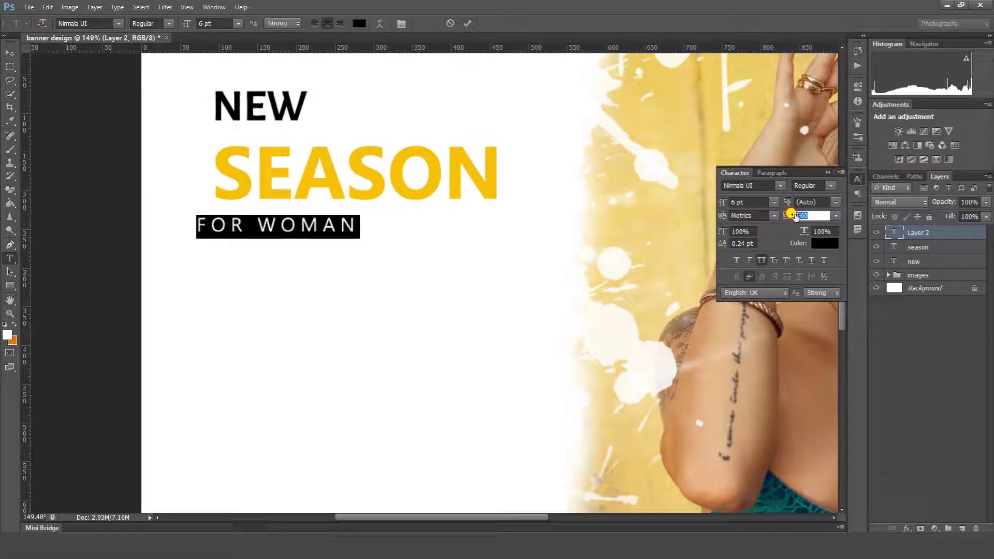
left_click(467, 23)
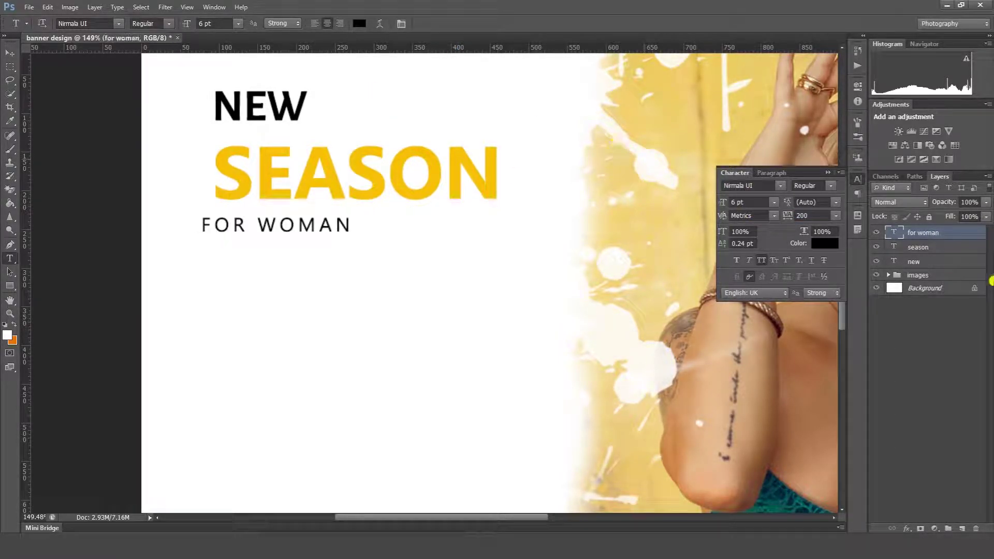
Align the left edges of NEW, SEASON and FOR WOMAN
left_click(927, 261, "shift")
key("v")
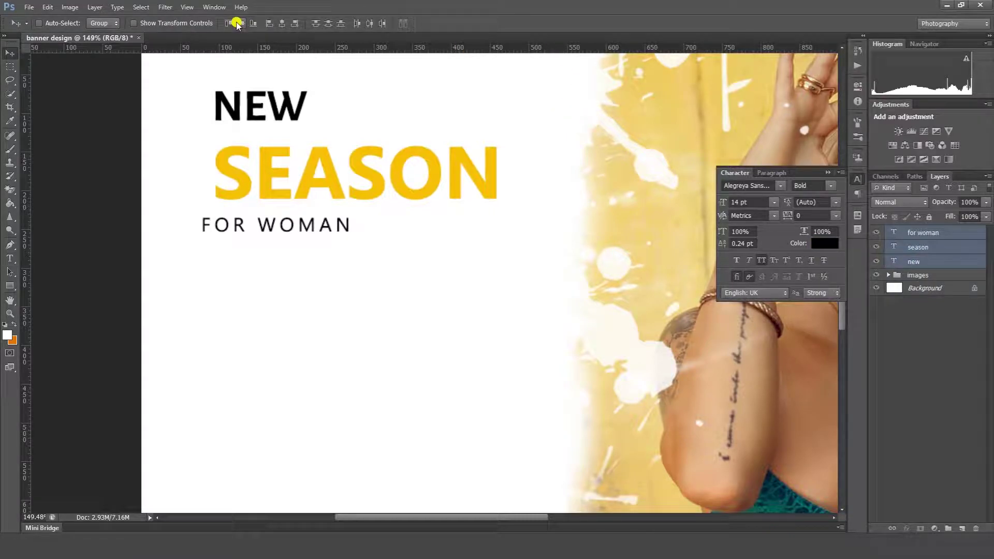
left_click(269, 24)
scroll(318, 215, "down", 5)
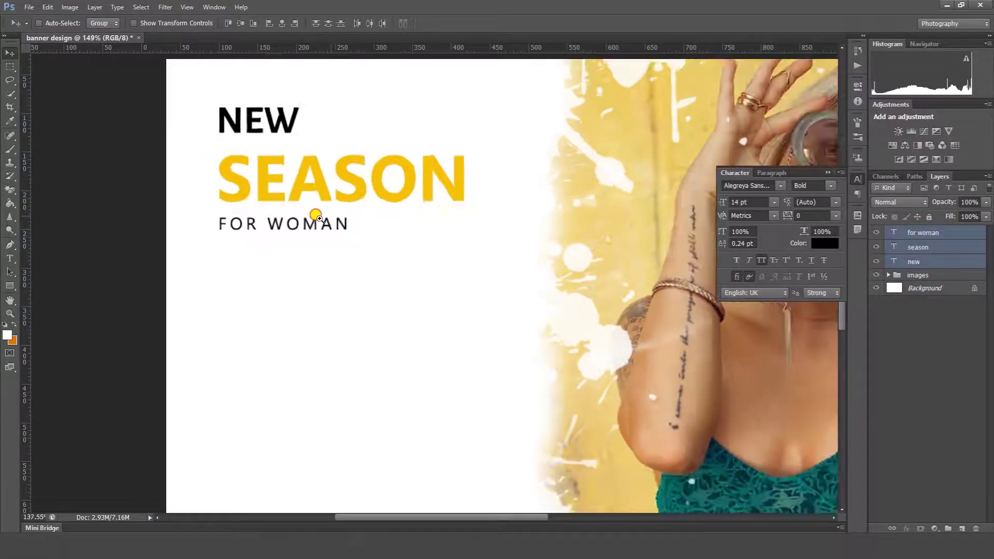
Distribute the three text lines evenly and change NEW from Bold to Medium
left_click(315, 24)
left_click(332, 24)
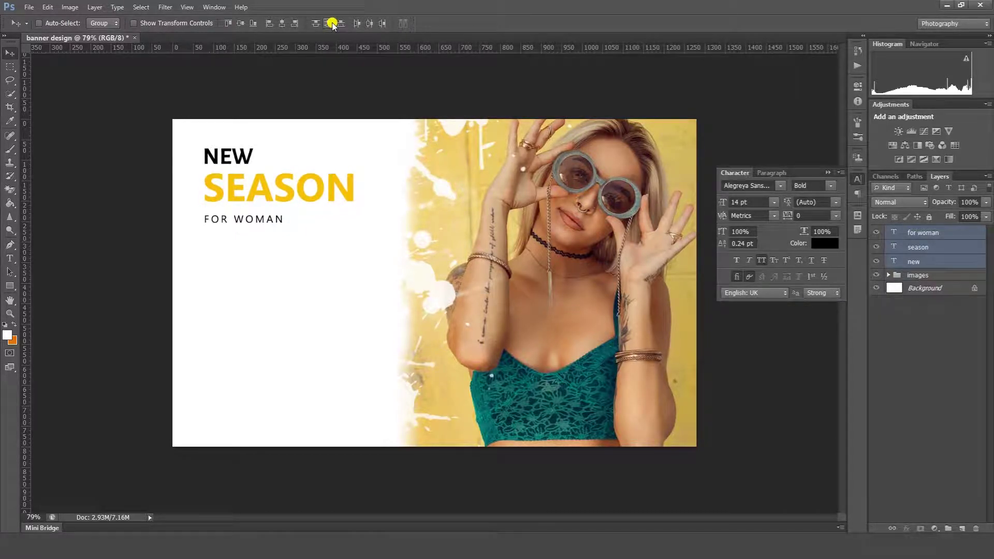
left_click(916, 355)
key("t")
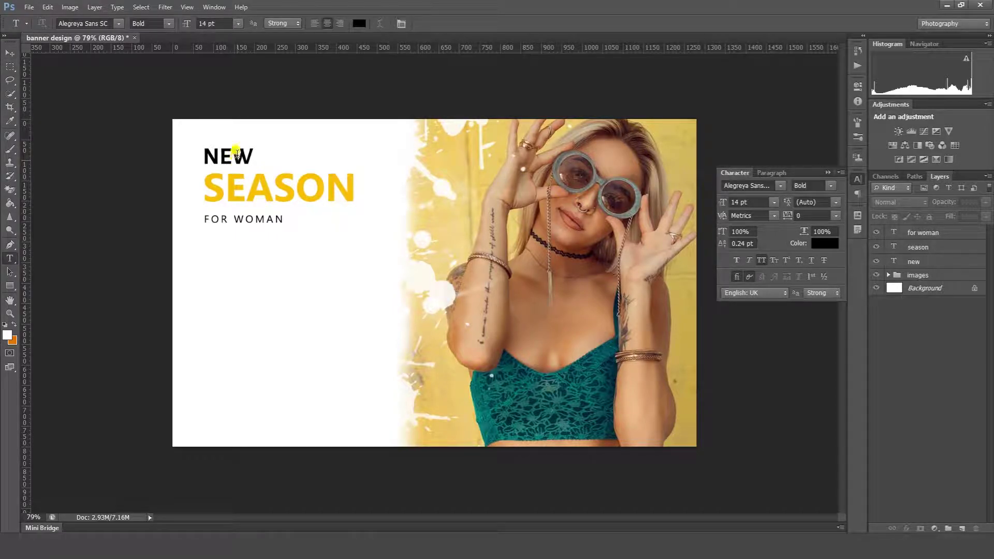
left_click_drag(252, 155, 203, 155)
left_click(168, 24)
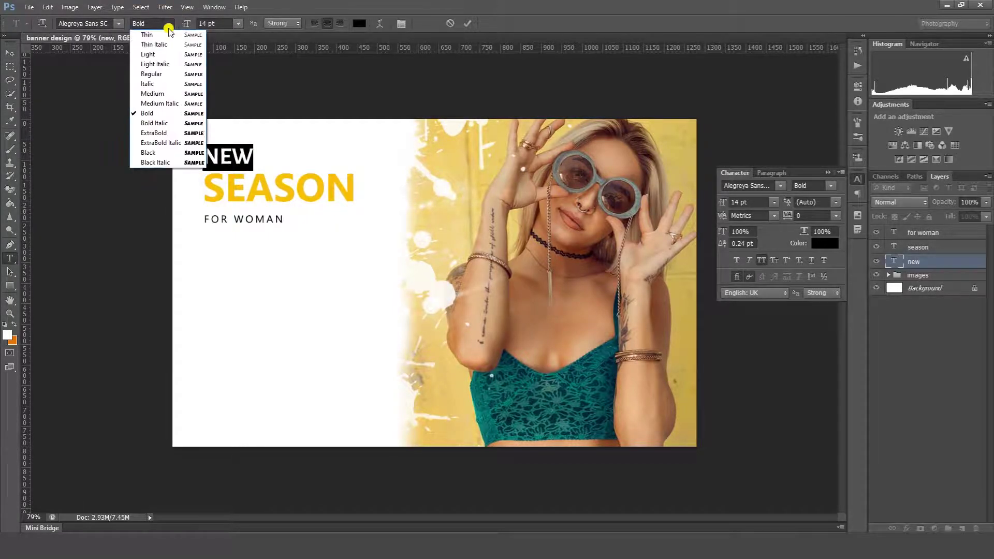
left_click(157, 94)
left_click(472, 30)
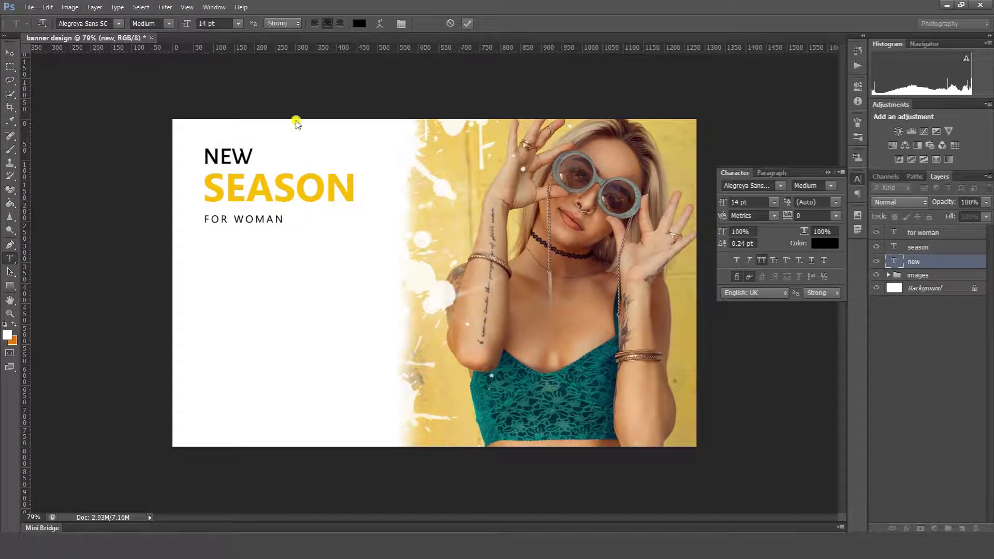
Color NEW mid grey (about RGB 137/136/136) and enlarge it to 16 pt
left_click(220, 158)
double_click(220, 158)
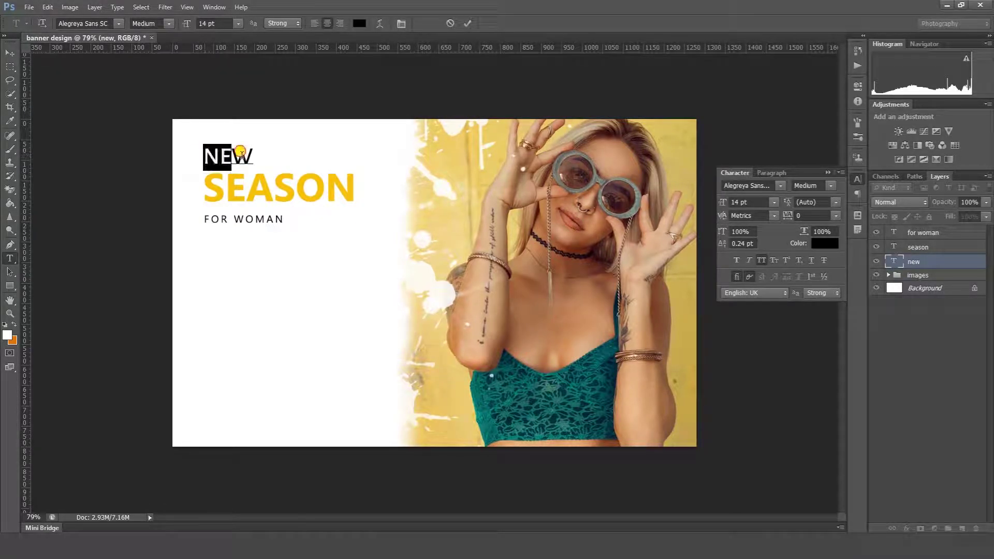
left_click(360, 24)
left_click_drag(667, 247, 669, 282)
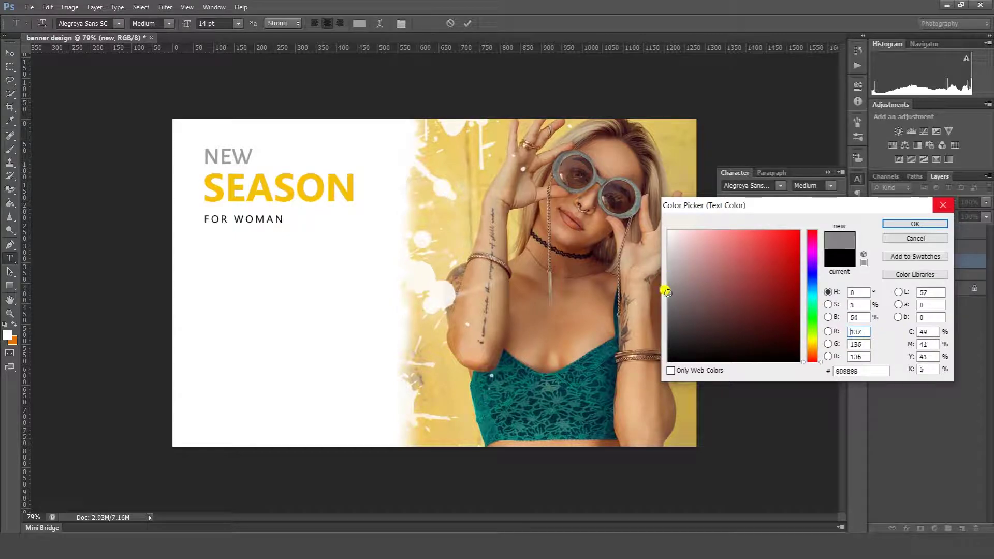
left_click(915, 224)
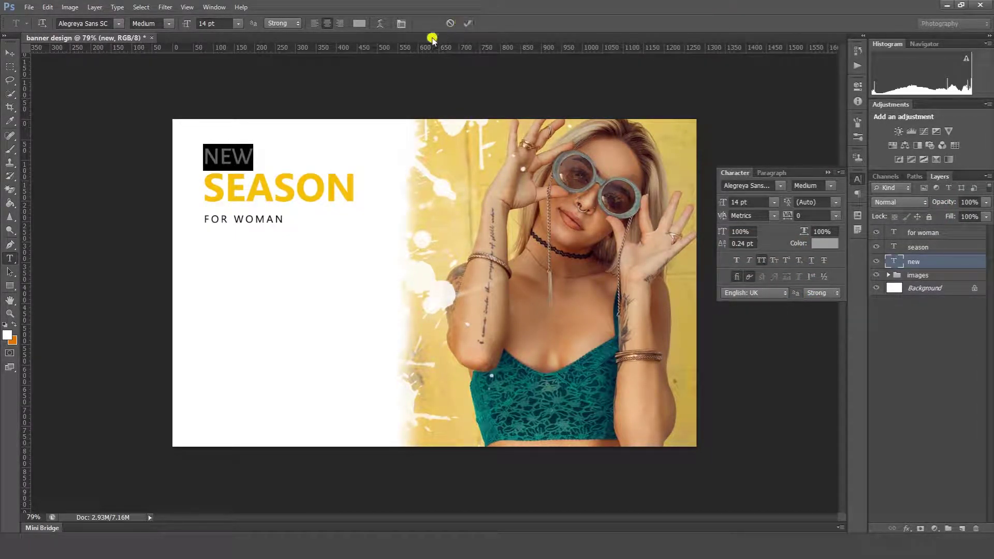
key("ctrl+shift+period")
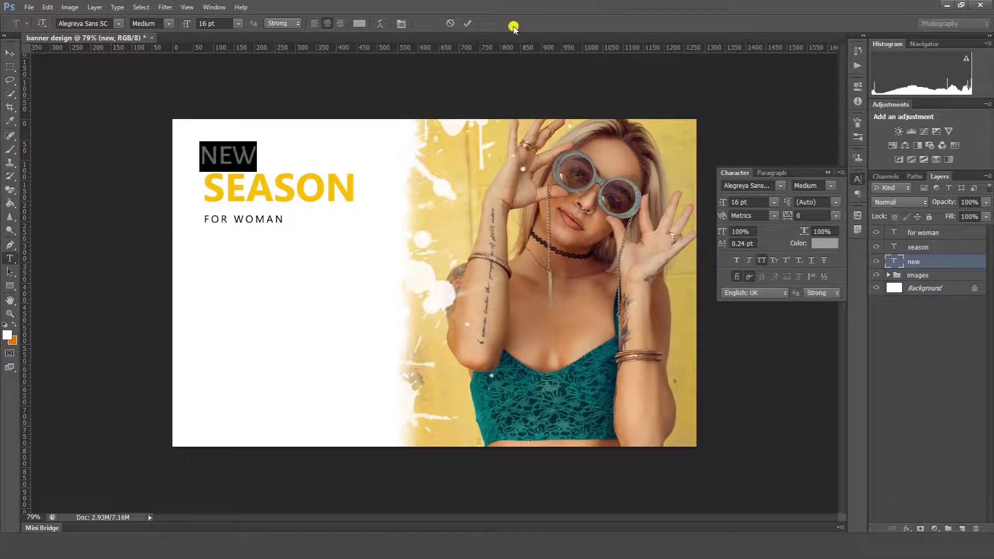
key("ctrl+Return")
Add a vertical guide at the text's left edge and nudge SEASON and NEW onto it
left_click_drag(27, 193, 200, 211)
scroll(182, 162, "up", 3, "alt")
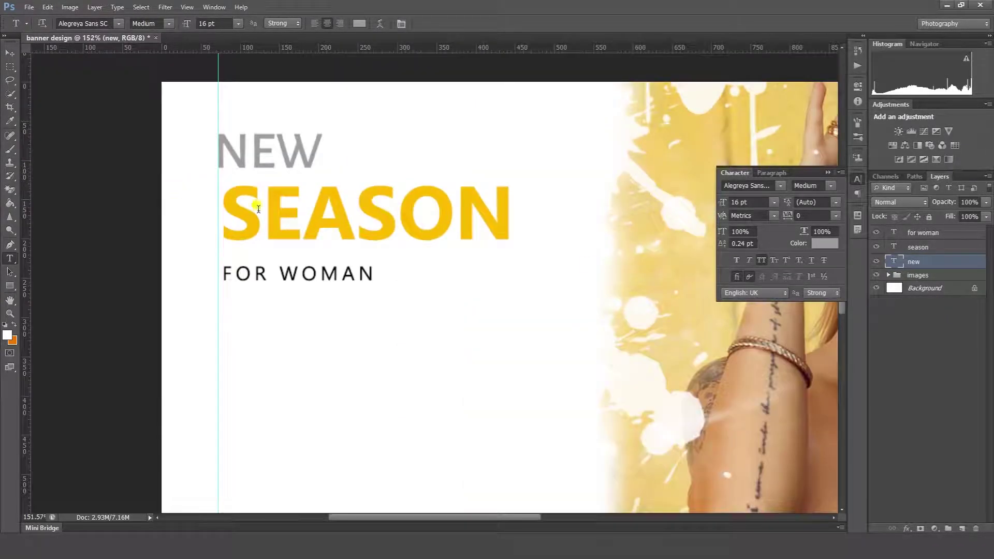
left_click(944, 250)
key("v")
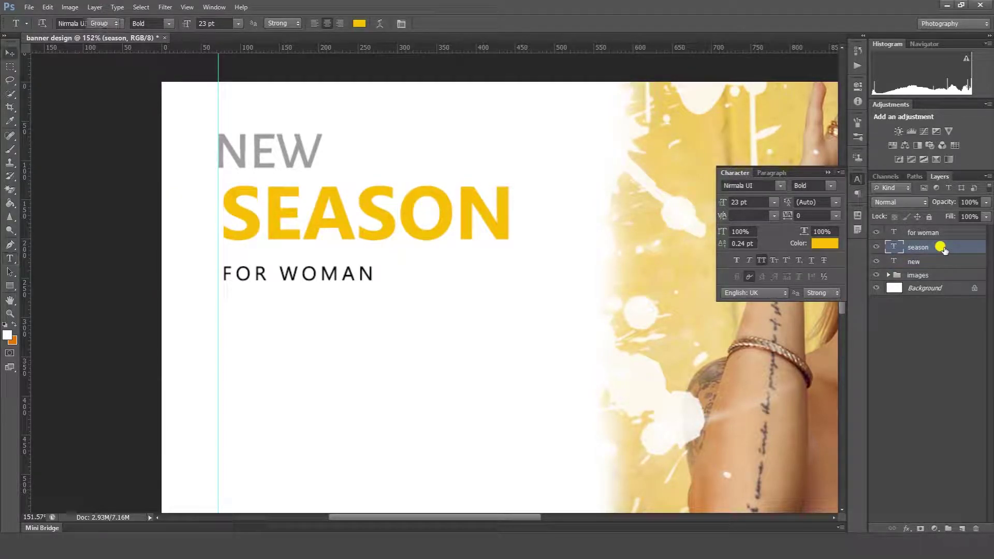
key("Left")
key("Left")
key("Left")
key("Left")
key("Left")
key("Left")
key("Left")
key("Right")
key("Right")
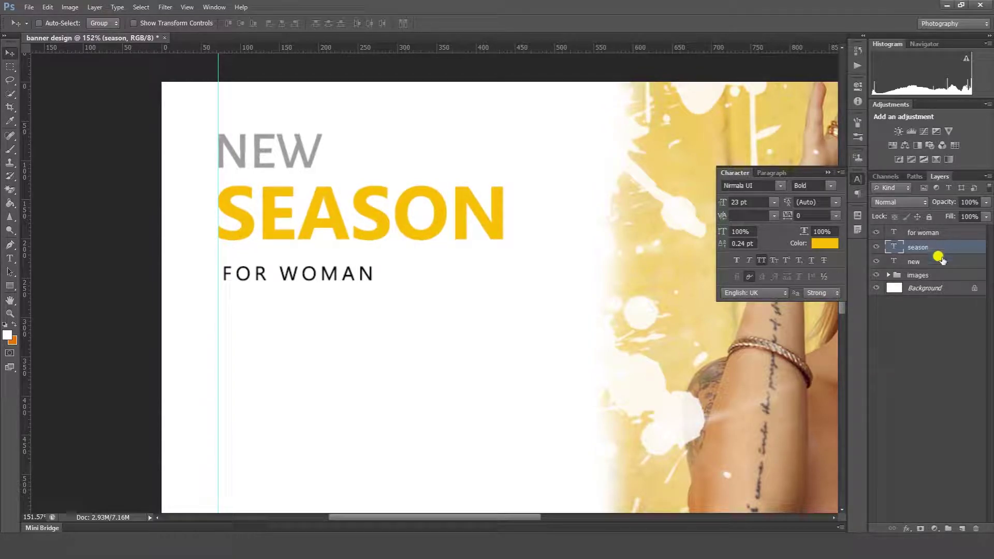
left_click(918, 262)
key("shift+Left")
key("shift+Left")
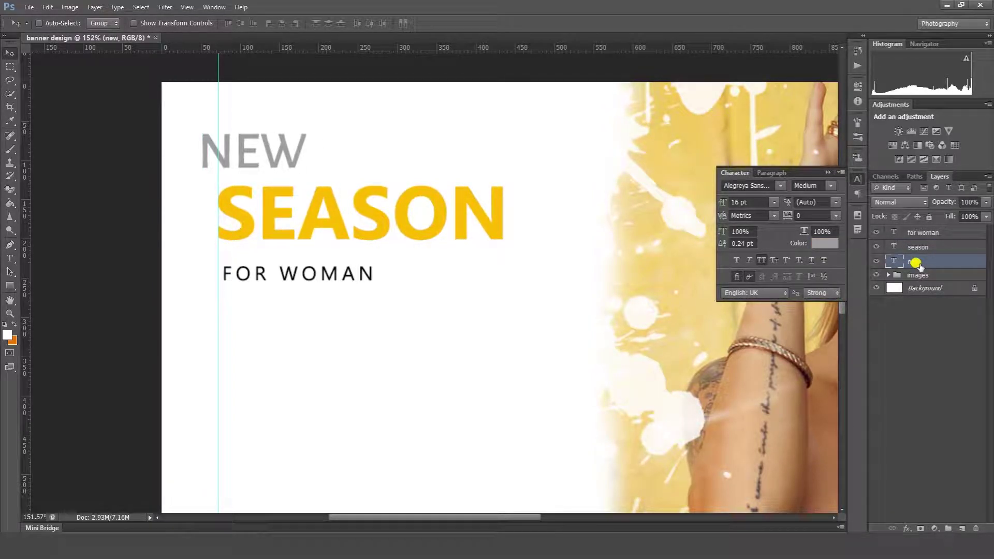
key("shift+Right")
key("shift+Right")
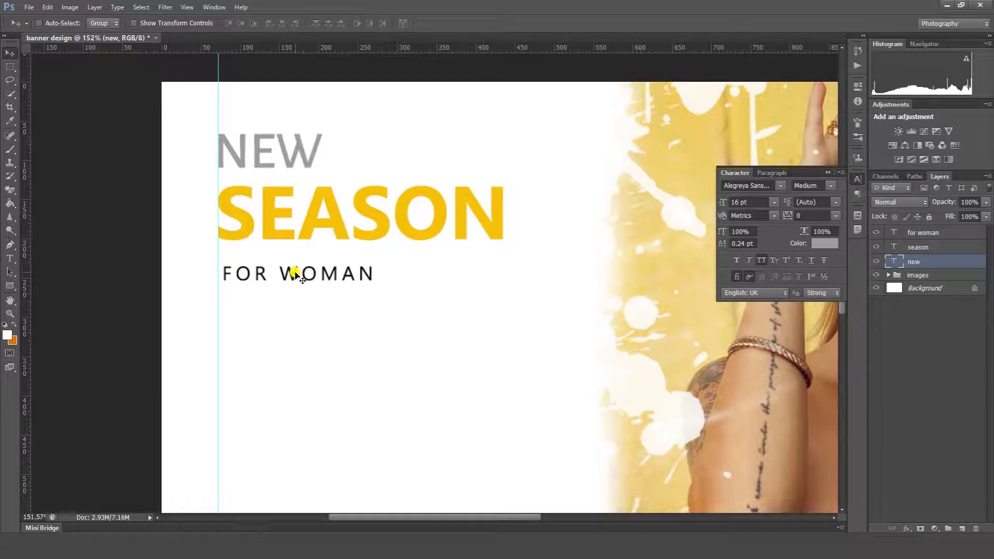
Nudge FOR WOMAN left onto the guide and slightly upward
left_click(239, 273)
key("Left")
key("Left")
key("Left")
key("Left")
key("Left")
key("Left")
key("Left")
key("shift+Up")
key("shift+Down")
key("Up")
key("Up")
key("Up")
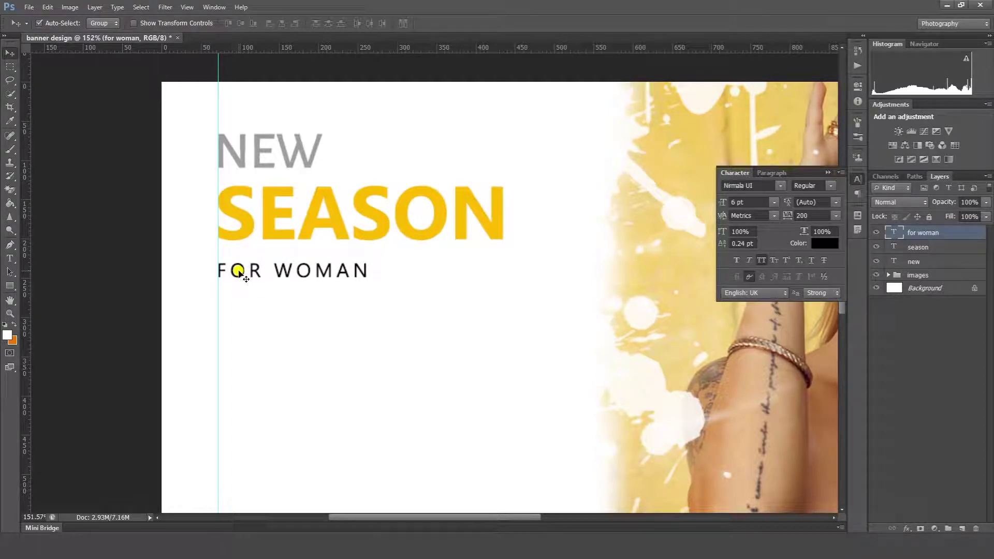
left_click_drag(300, 294, 254, 284)
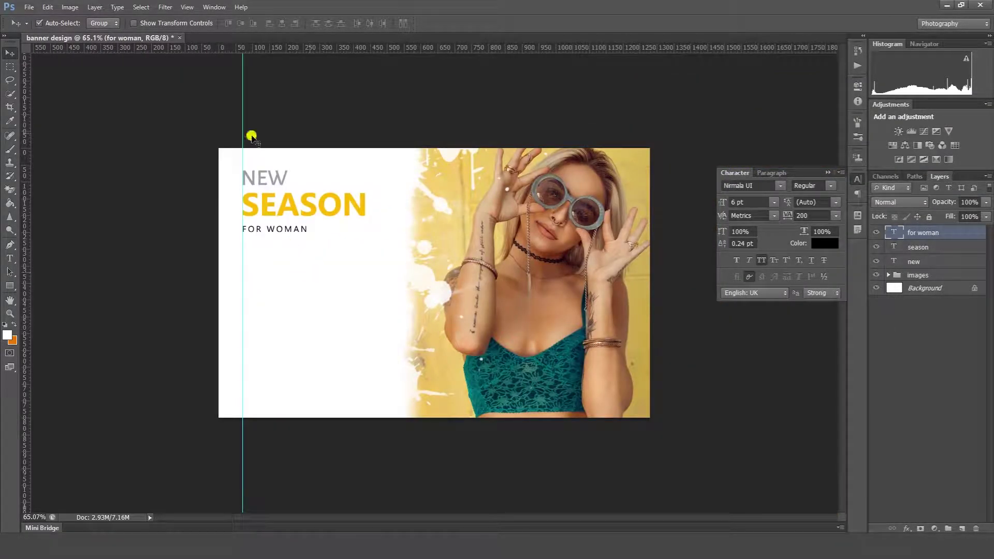
Draw Rectangle 1 (416×91 px) under the heading with No Color fill and a 1 pt black stroke
left_click(9, 286)
left_click_drag(244, 276, 382, 304)
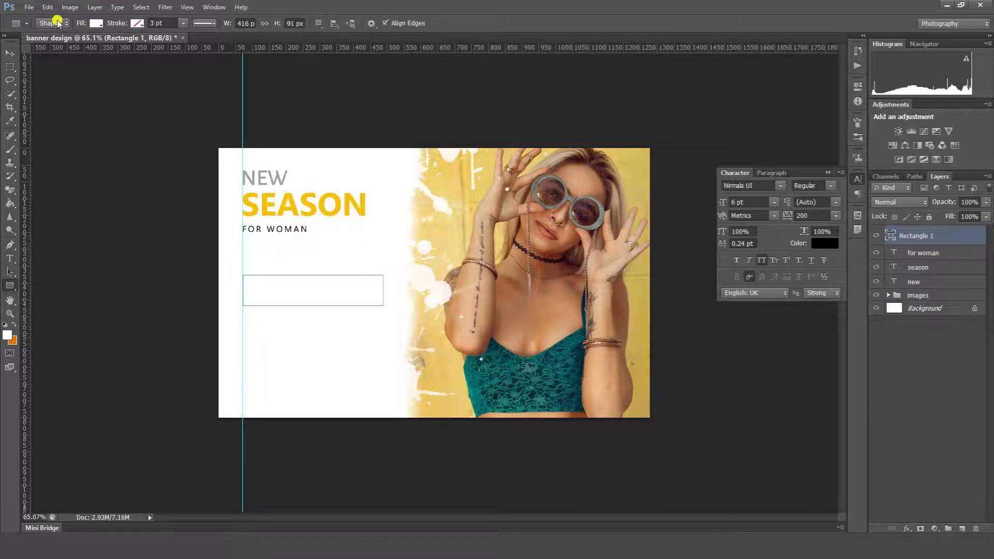
left_click(95, 24)
left_click(46, 44)
left_click(137, 23)
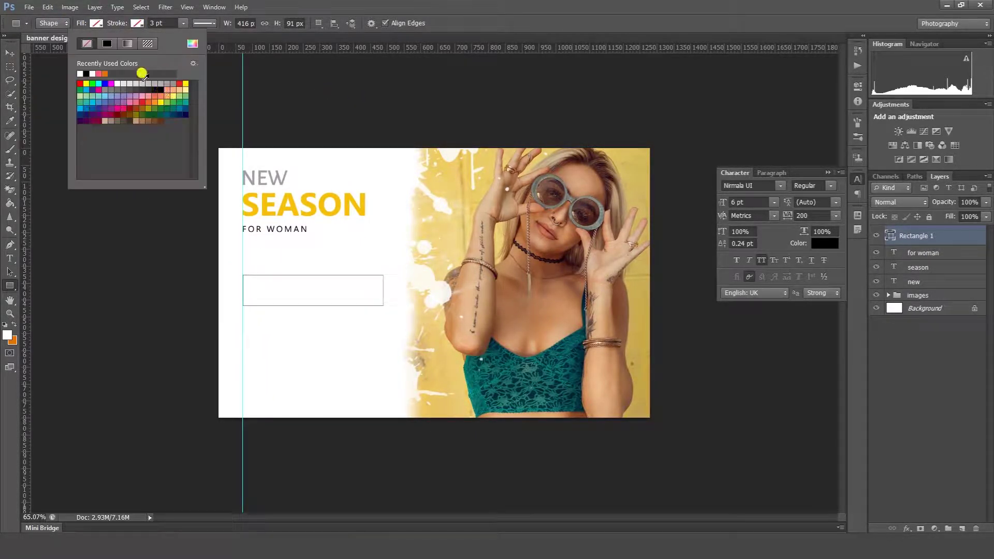
left_click(86, 73)
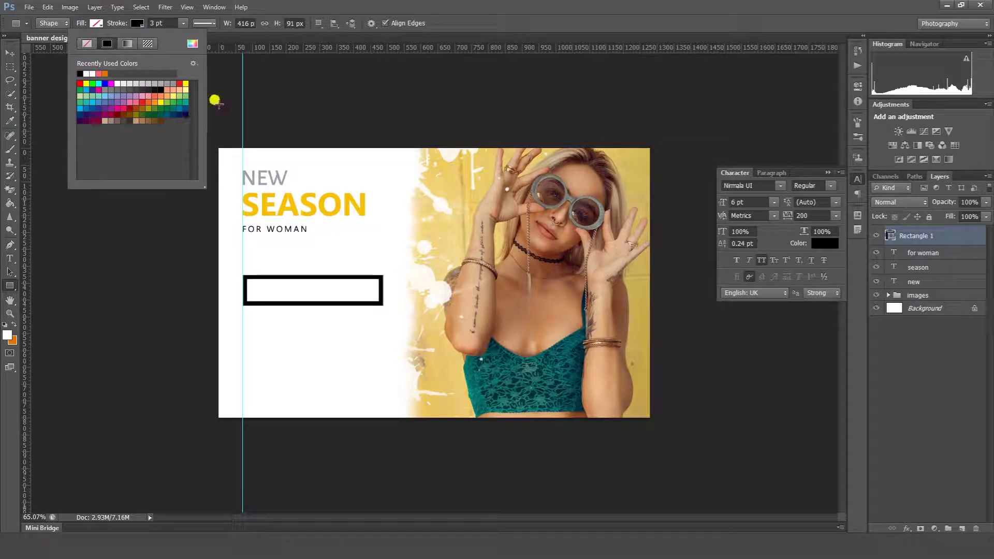
left_click(148, 24)
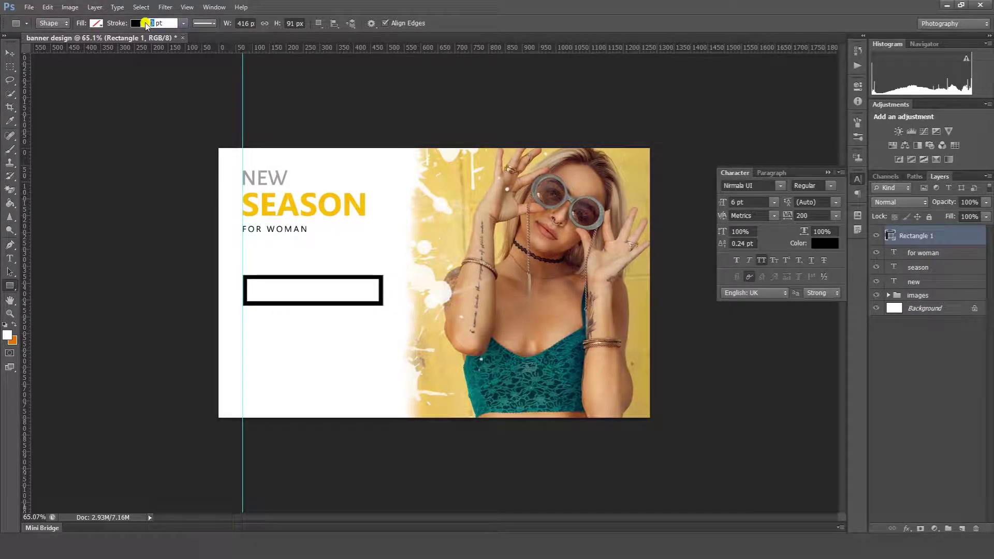
type("1")
key("Return")
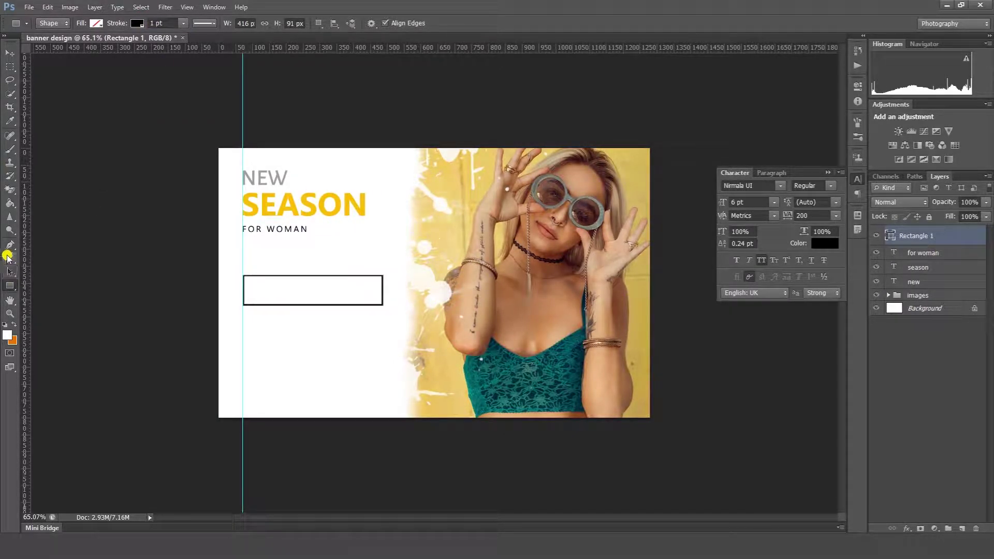
left_click(9, 258)
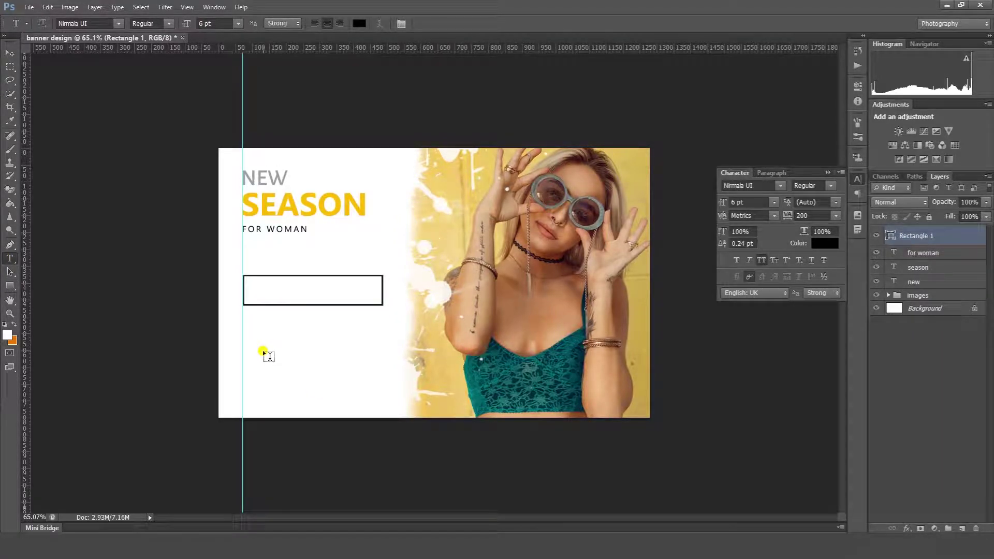
Paste AVAILABLE NOW from the notes as a new text layer inside the rectangle
left_click(278, 339)
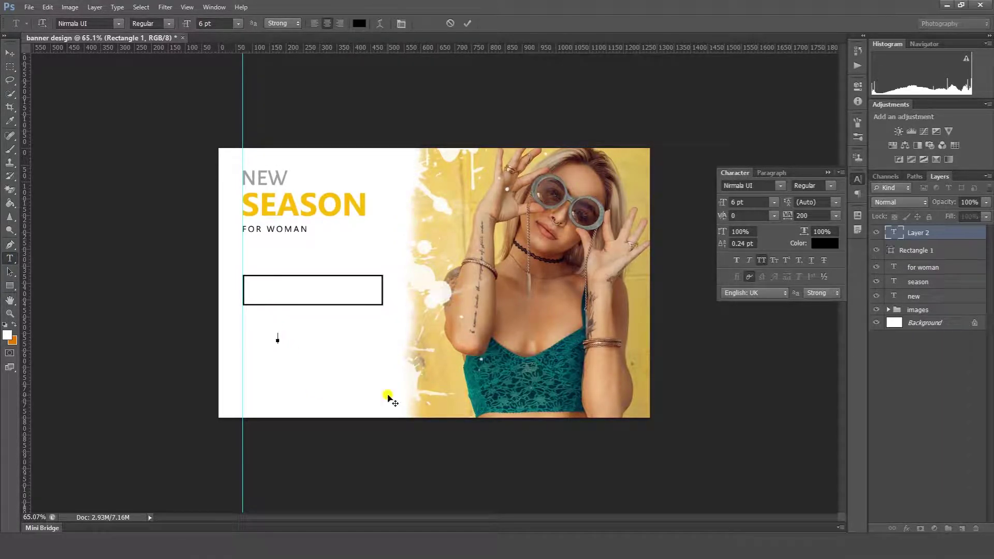
left_click(423, 531)
left_click_drag(630, 162, 539, 161)
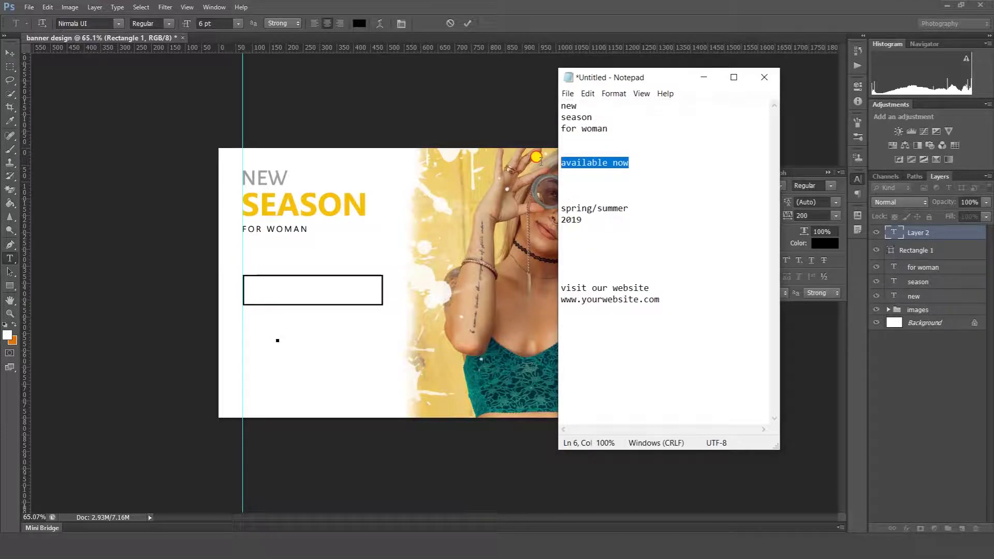
left_click(287, 350)
type("AVAILABLE NOW")
left_click_drag(280, 339, 321, 306)
left_click_drag(320, 298, 335, 295)
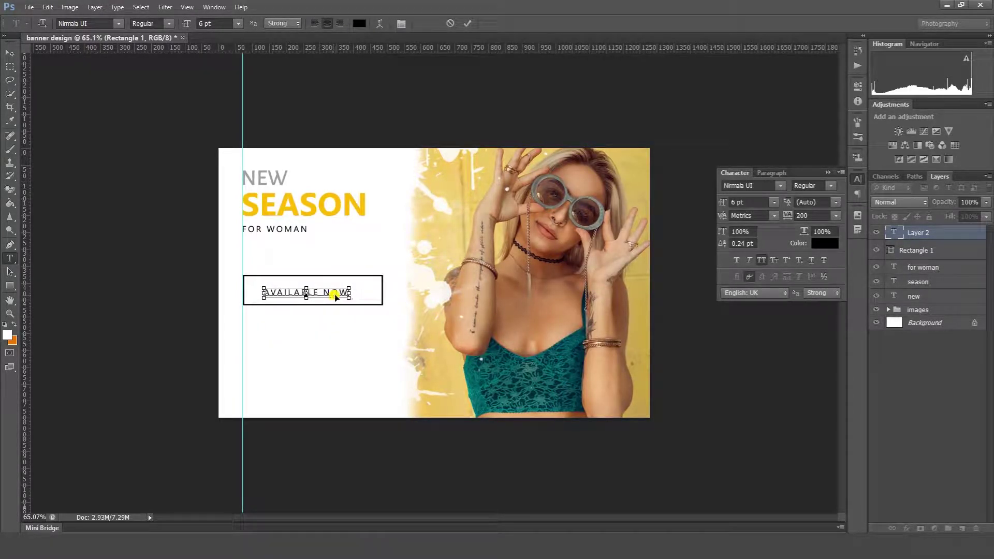
Set the AVAILABLE NOW text to Alegreya Sans Medium at 13 pt
triple_click(332, 290)
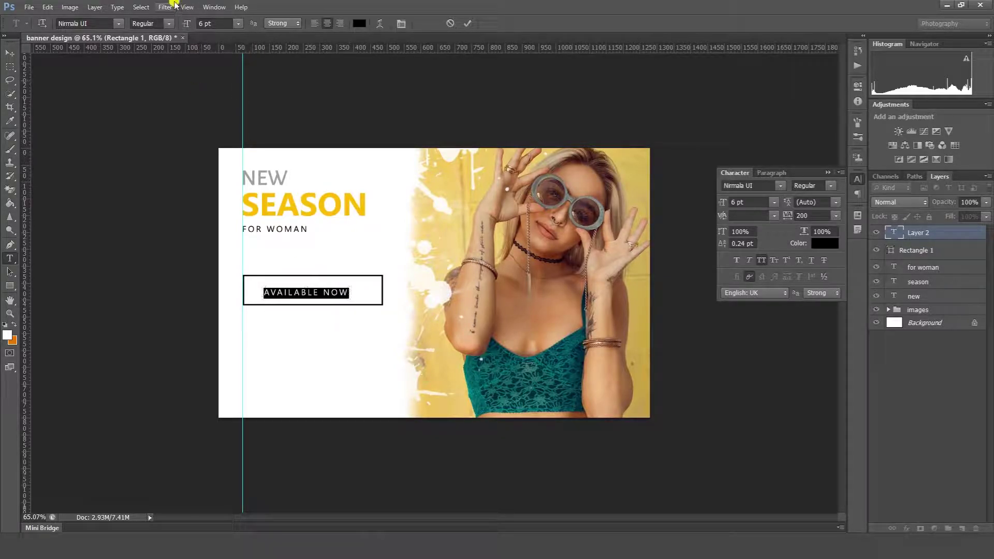
left_click_drag(181, 29, 242, 84)
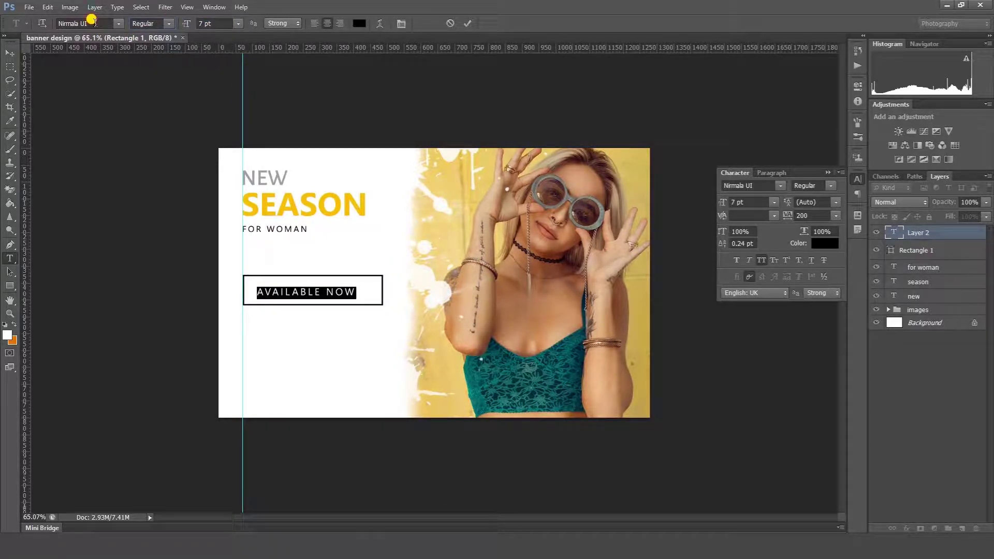
type("Alegreya Sans")
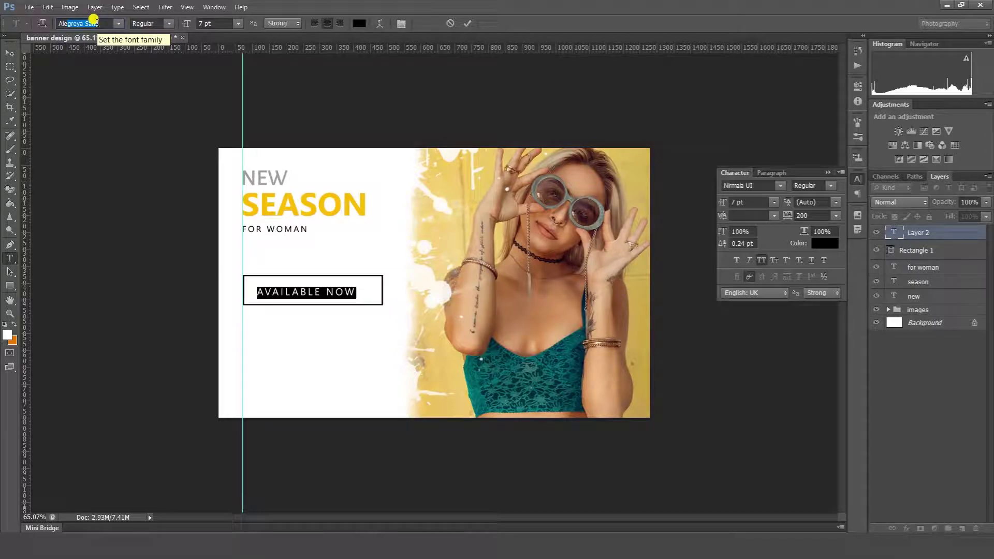
key("Return")
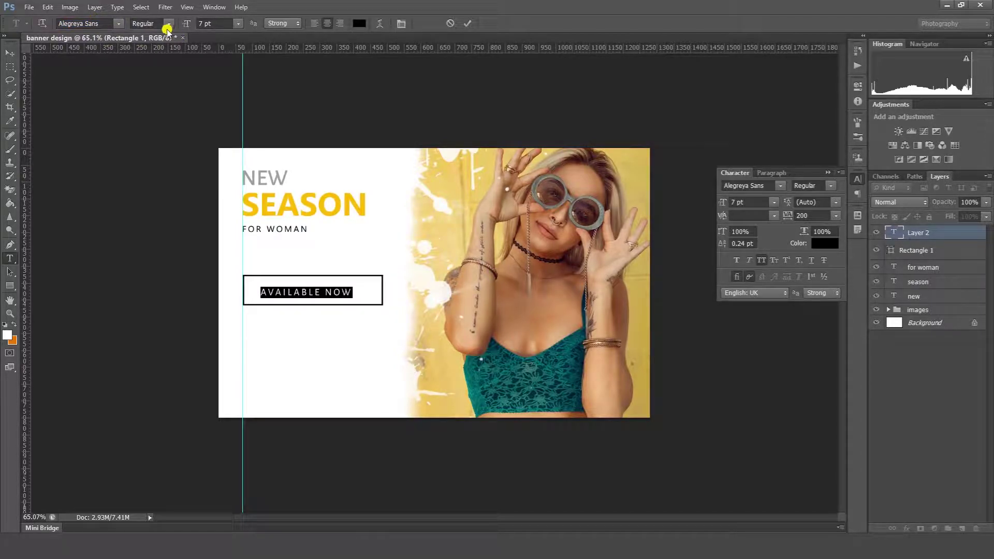
left_click(171, 24)
left_click(161, 90)
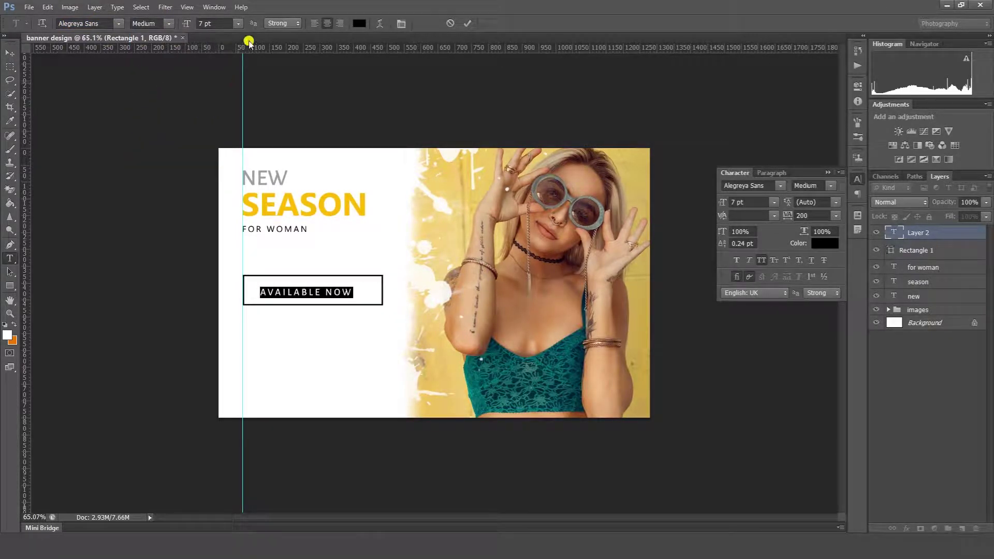
left_click_drag(184, 24, 192, 24)
Set AVAILABLE NOW letter spacing to 0 and commit the text
left_click(810, 215)
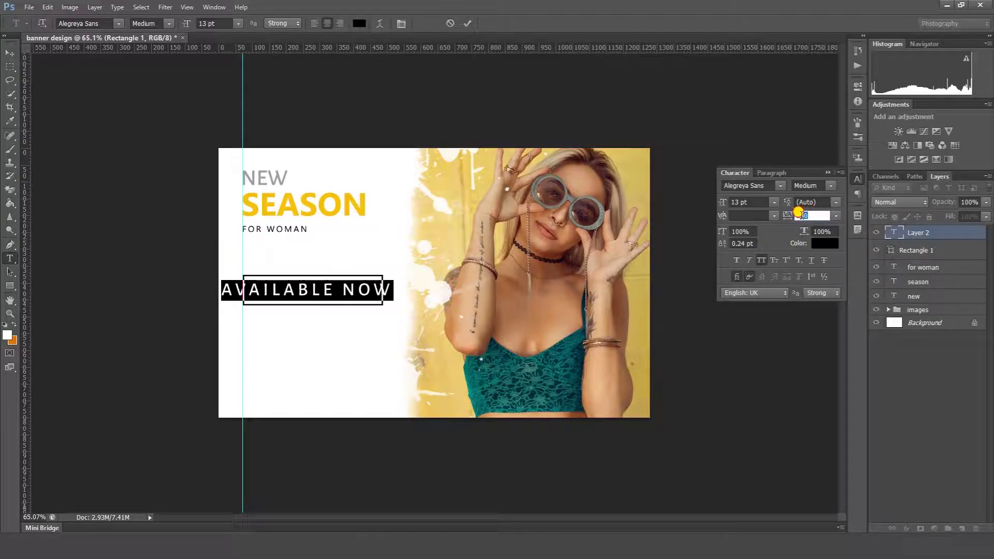
type("0")
key("Return")
left_click(836, 216)
left_click(828, 288)
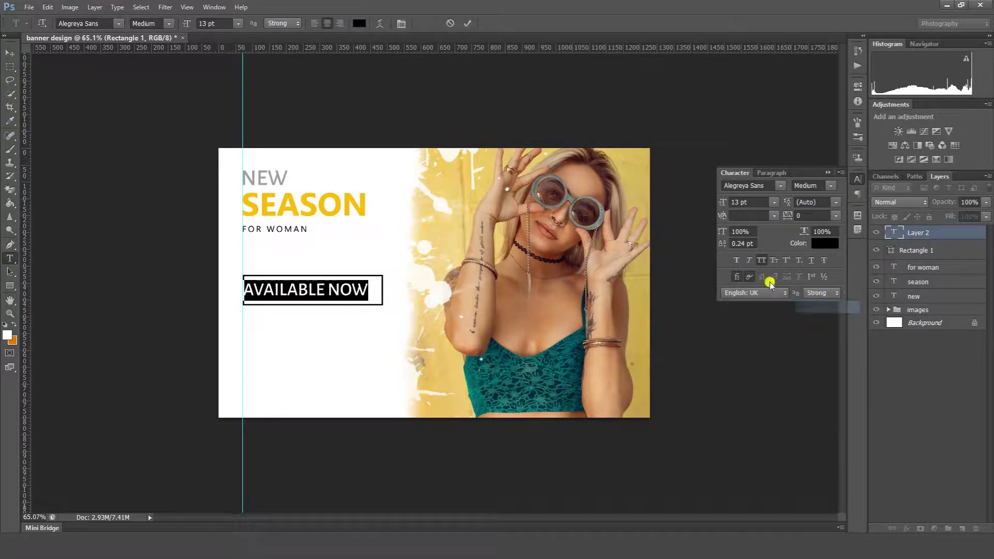
left_click(471, 23)
Make the AVAILABLE NOW text black
triple_click(322, 289)
left_click(358, 24)
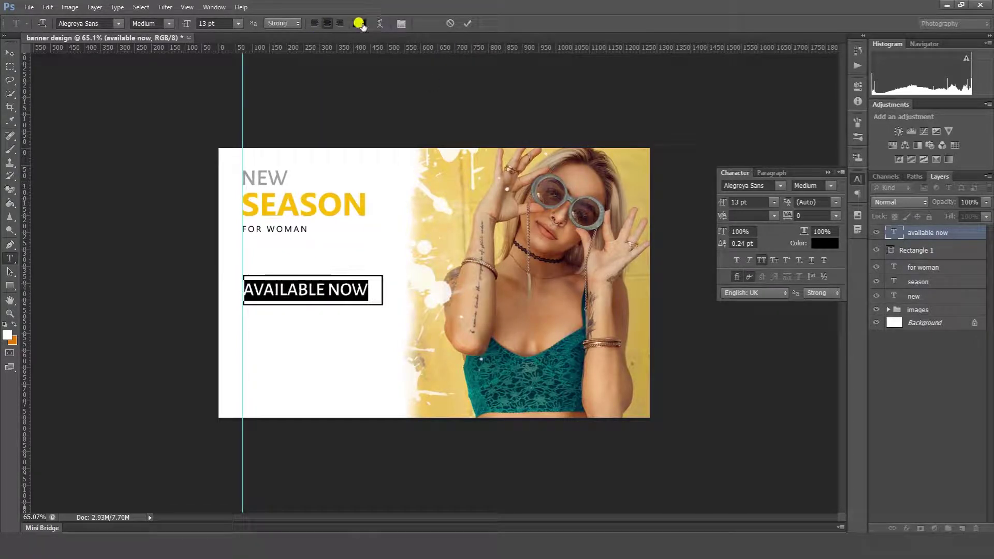
left_click(643, 186)
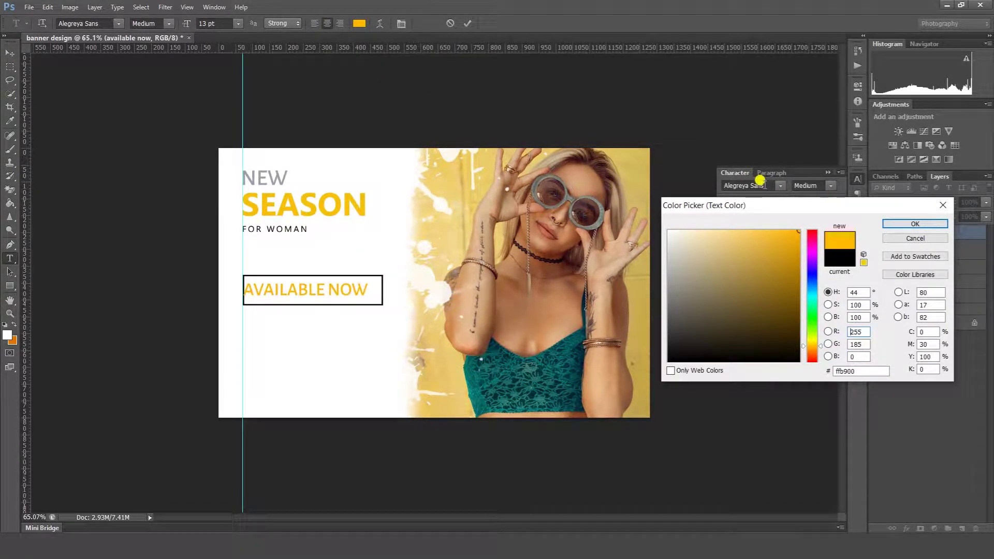
left_click(652, 301)
left_click(907, 224)
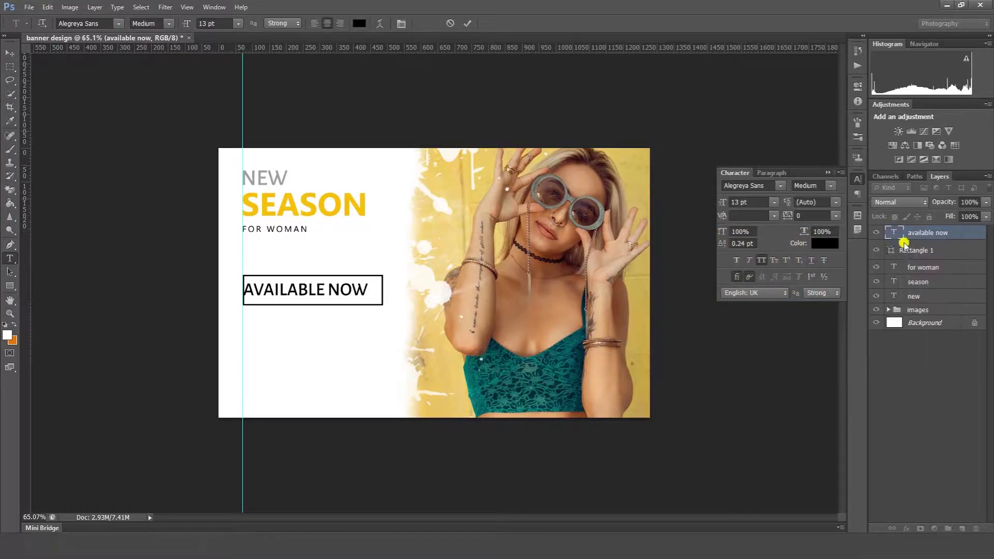
left_click(907, 250)
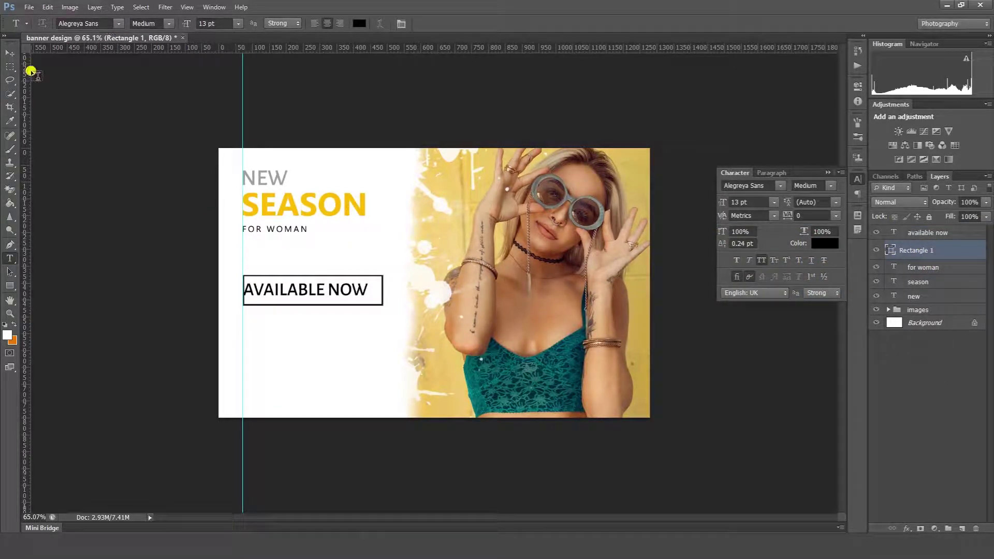
Give Rectangle 1 a gold #ffbf00 outline
left_click(10, 286)
left_click(137, 23)
left_click(192, 43)
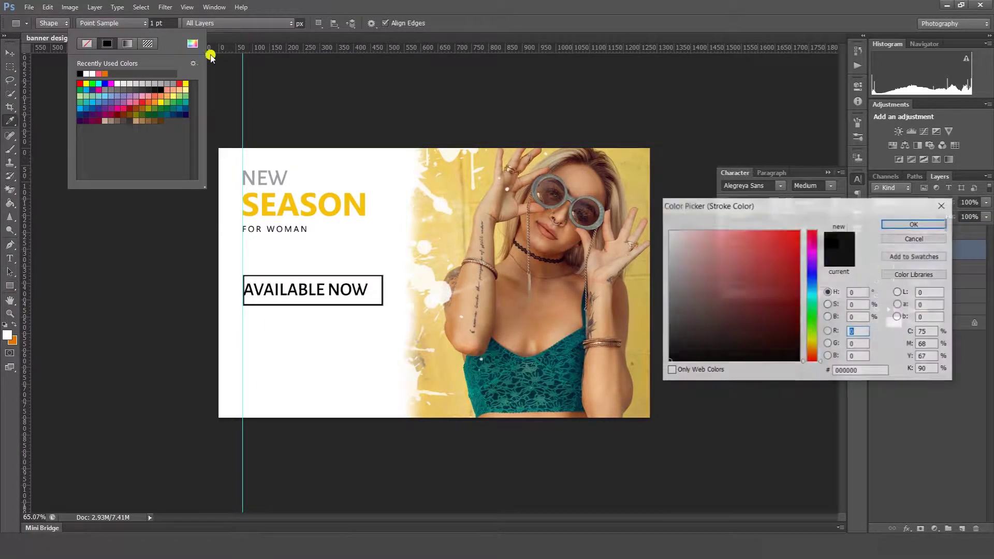
left_click(642, 156)
left_click_drag(722, 263, 863, 220)
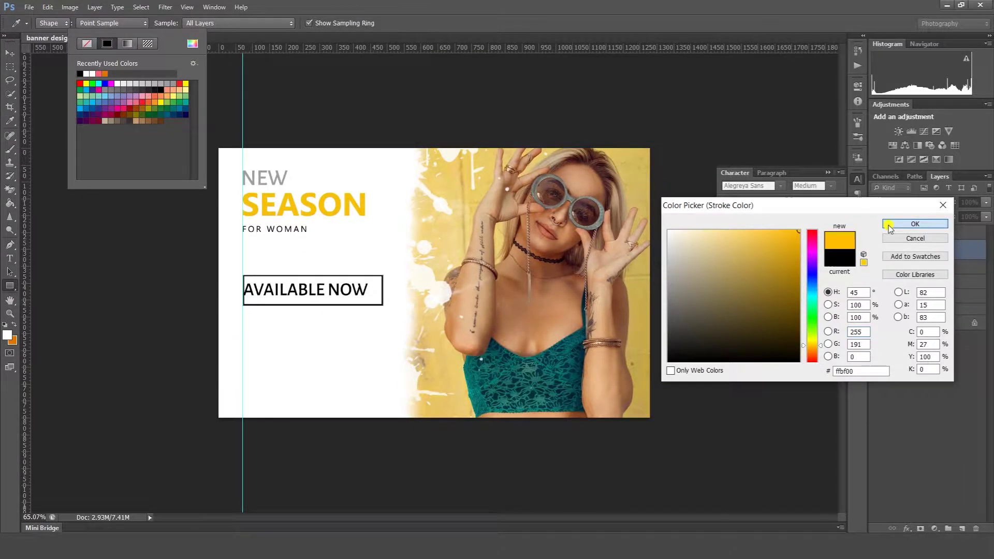
left_click(915, 224)
Centre AVAILABLE NOW in the box, then select the spring/summer 2019 line in the notes
left_click(911, 243)
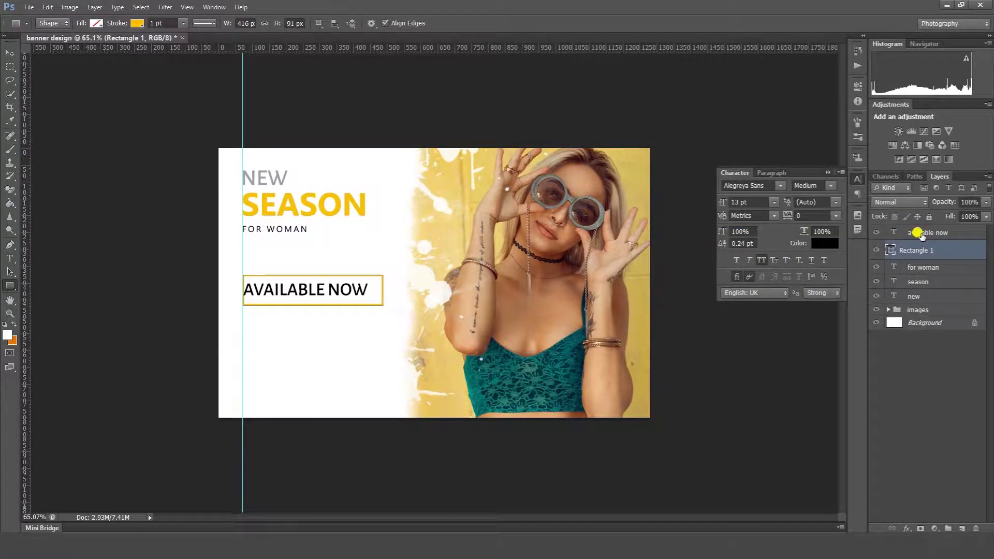
key("v")
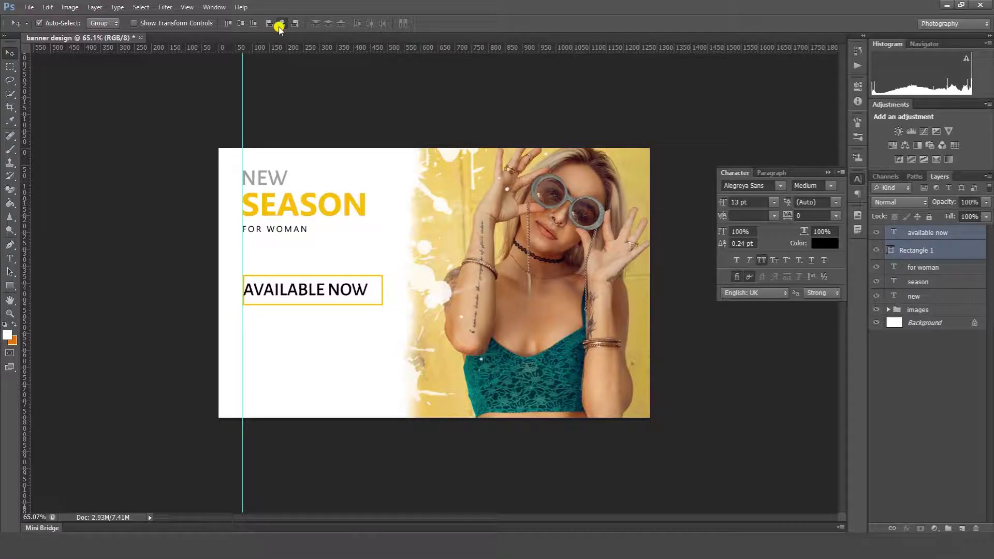
left_click(282, 23)
left_click(241, 24)
left_click(943, 373)
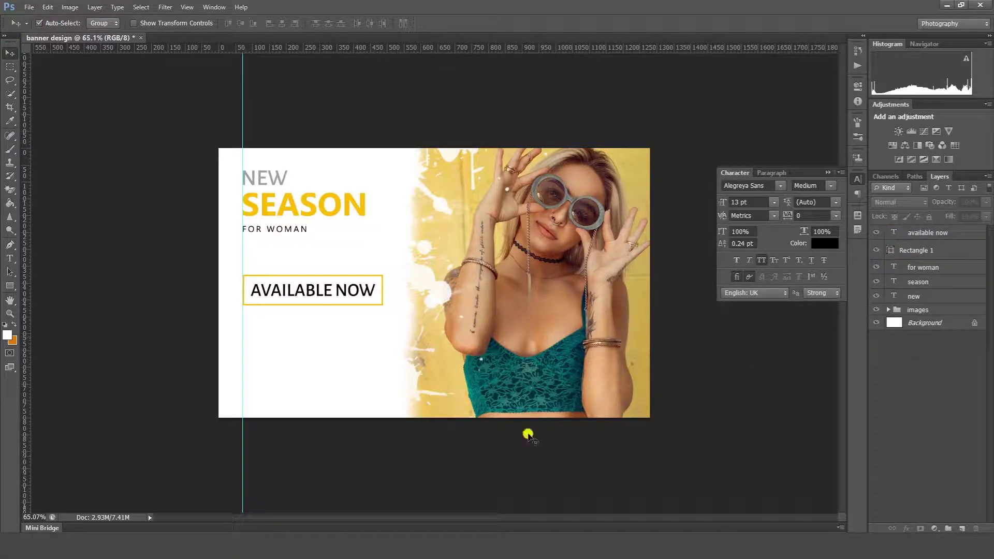
key("alt+Tab")
left_click_drag(560, 208, 585, 219)
Paste SPRING/SUMMER 2019 as a left-aligned text line on the guide below the box
key("ctrl+c")
key("alt+Tab")
key("t")
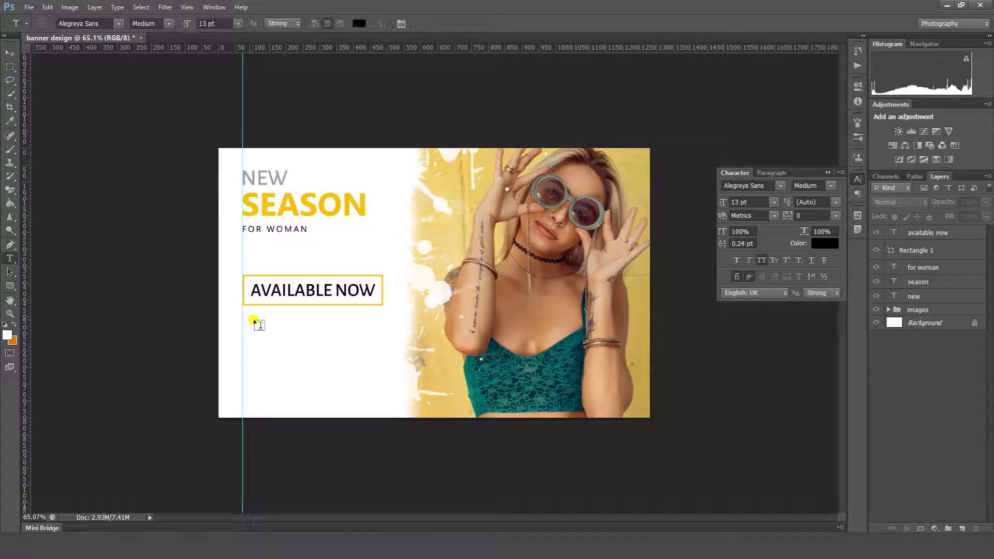
left_click(252, 322)
key("ctrl+v")
left_click_drag(278, 326, 338, 333)
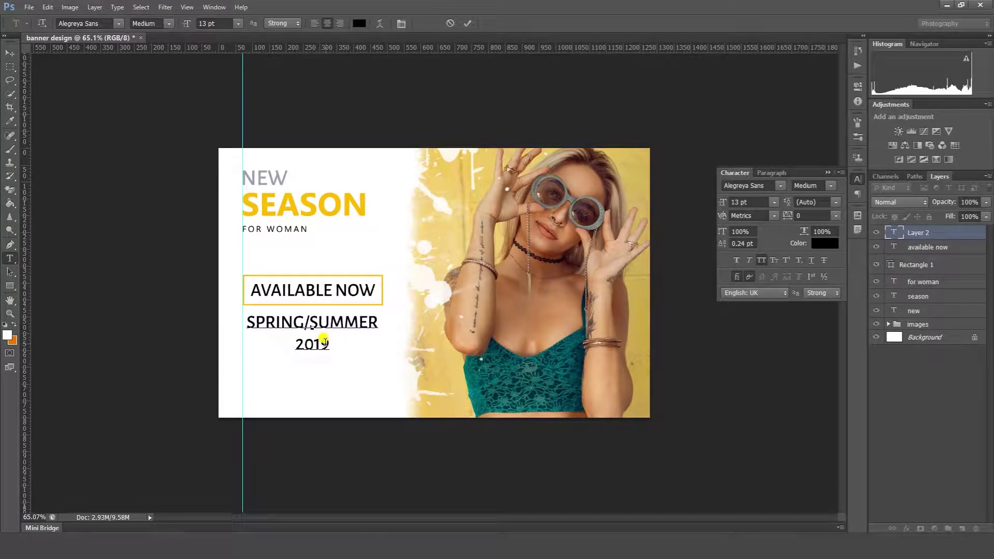
key("ctrl+a")
left_click(315, 23)
left_click_drag(348, 341, 279, 325)
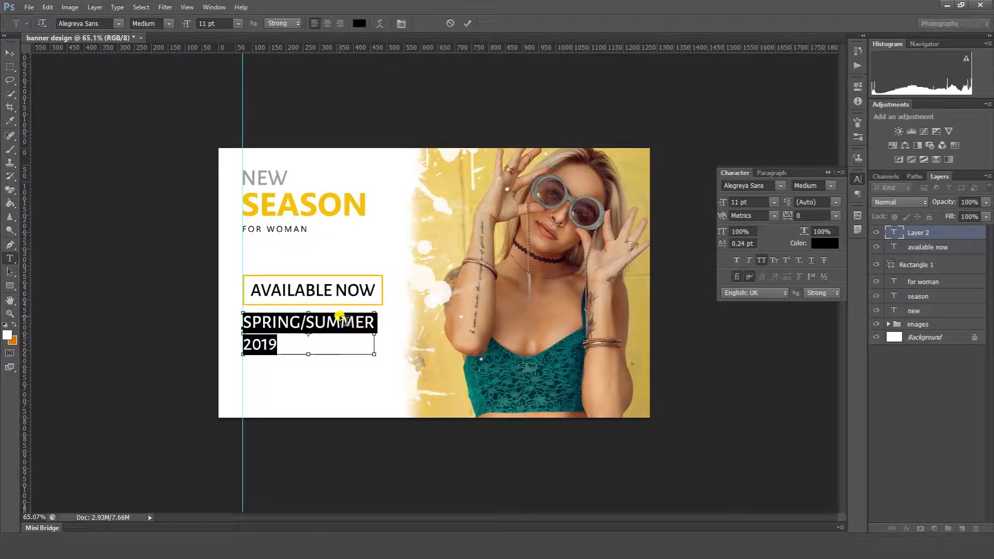
key("ctrl+shift+comma")
key("ctrl+shift+period")
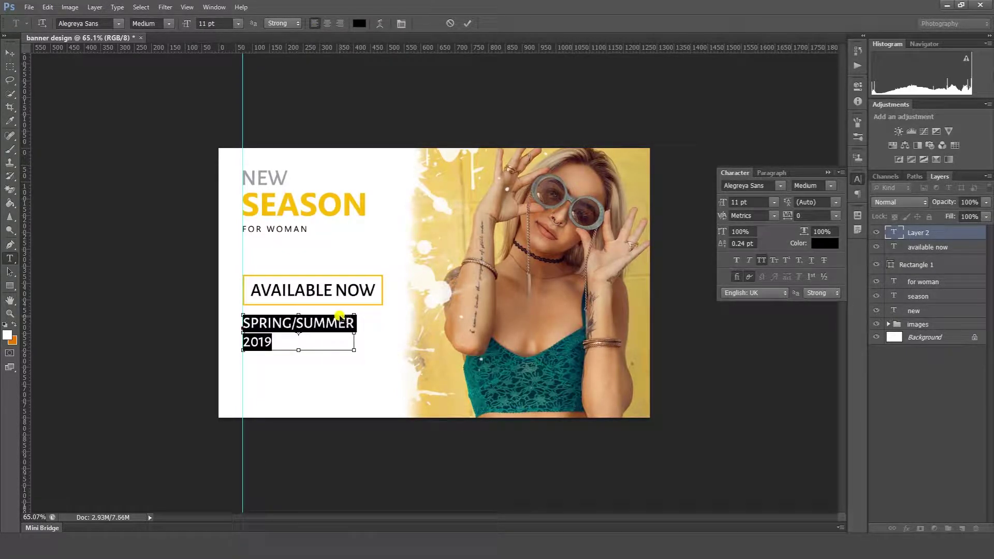
key("ctrl+Return")
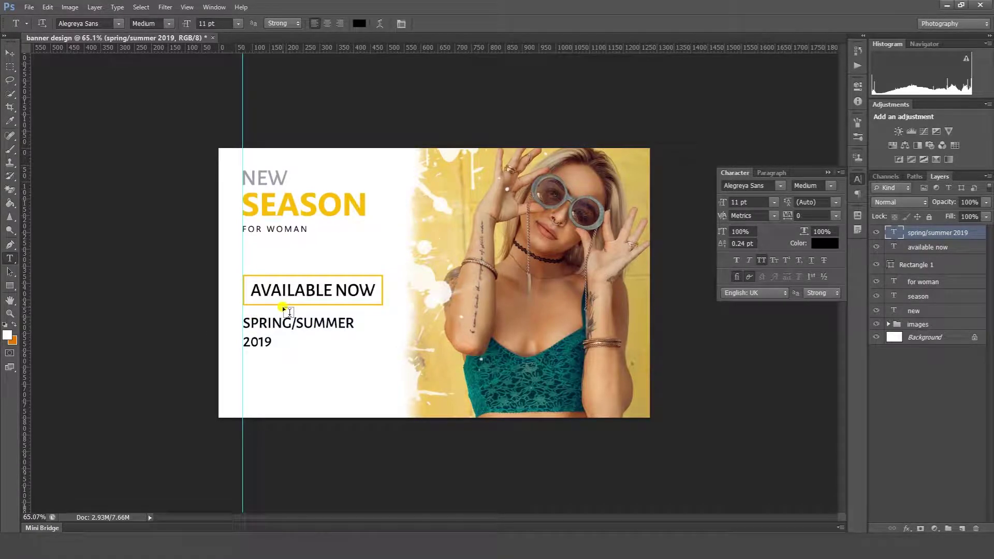
Nudge the AVAILABLE NOW box up and SPRING/SUMMER 2019 slightly down
key("v")
left_click(926, 249)
left_click(916, 266, "shift")
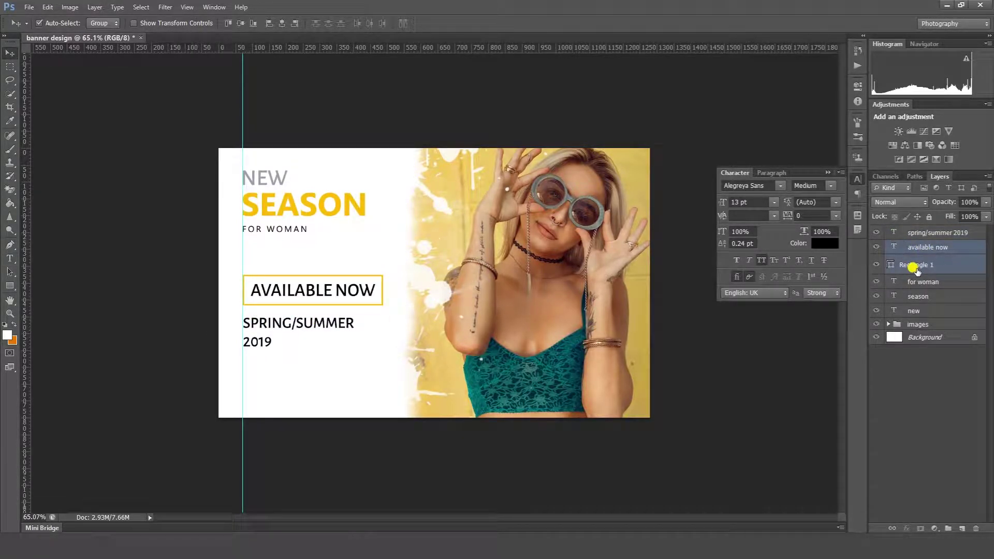
key("shift+Up")
key("shift+Up")
key("shift+Up")
key("shift+Up")
key("shift+Up")
key("shift+Up")
key("shift+Up")
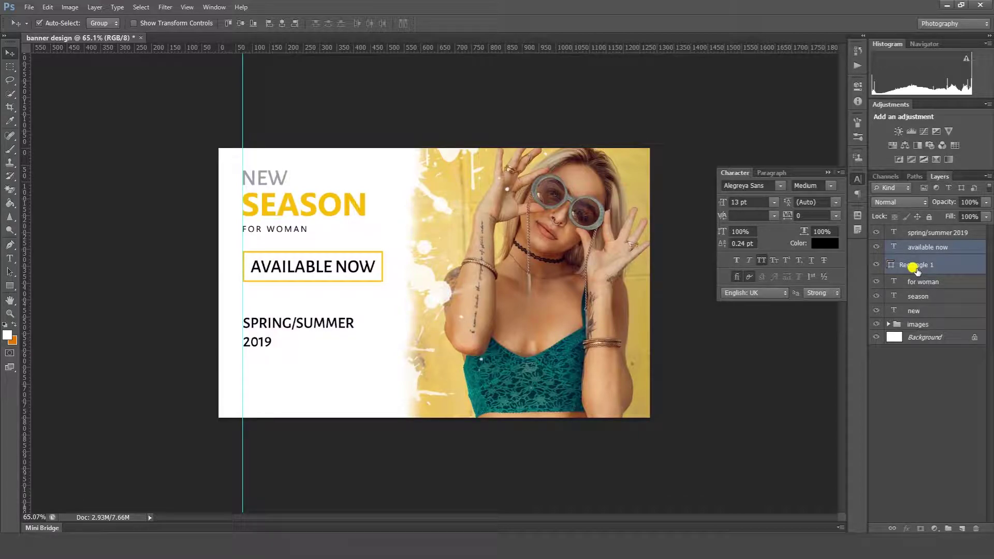
left_click(926, 235)
key("shift+Up")
key("shift+Up")
key("shift+Up")
key("shift+Up")
key("shift+Up")
key("shift+Down")
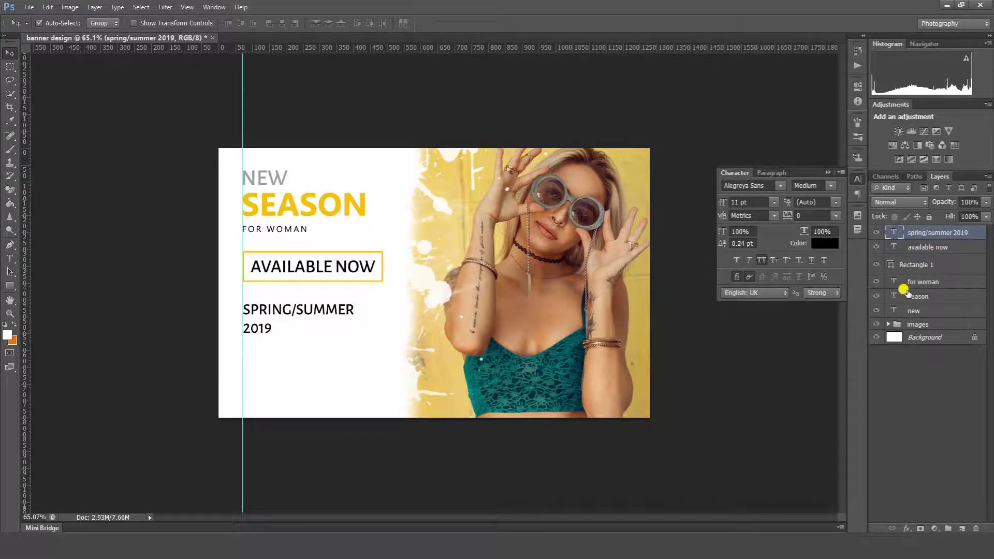
Scale the SPRING/SUMMER 2019 text down to about 9.26 pt
key("ctrl+t")
left_click_drag(351, 333, 337, 329)
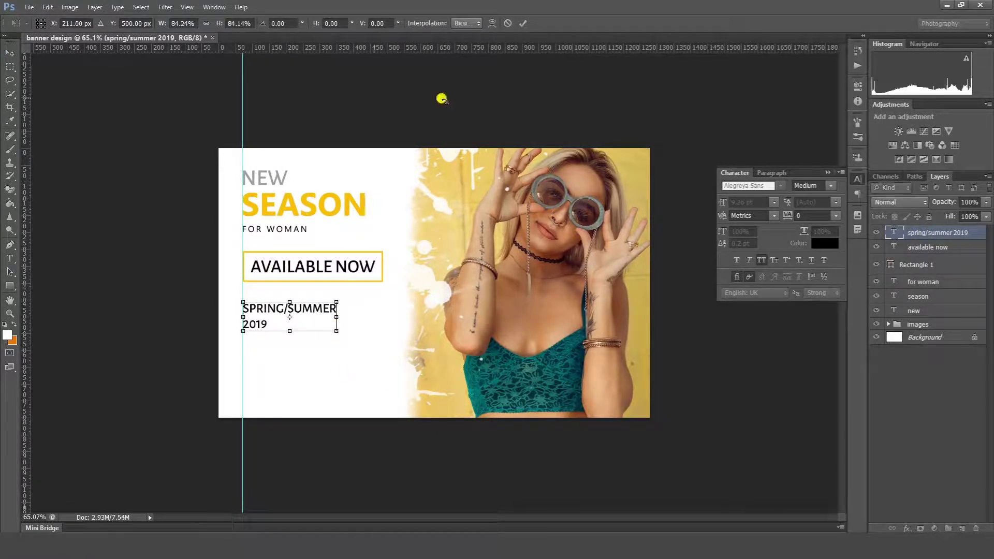
left_click(523, 23)
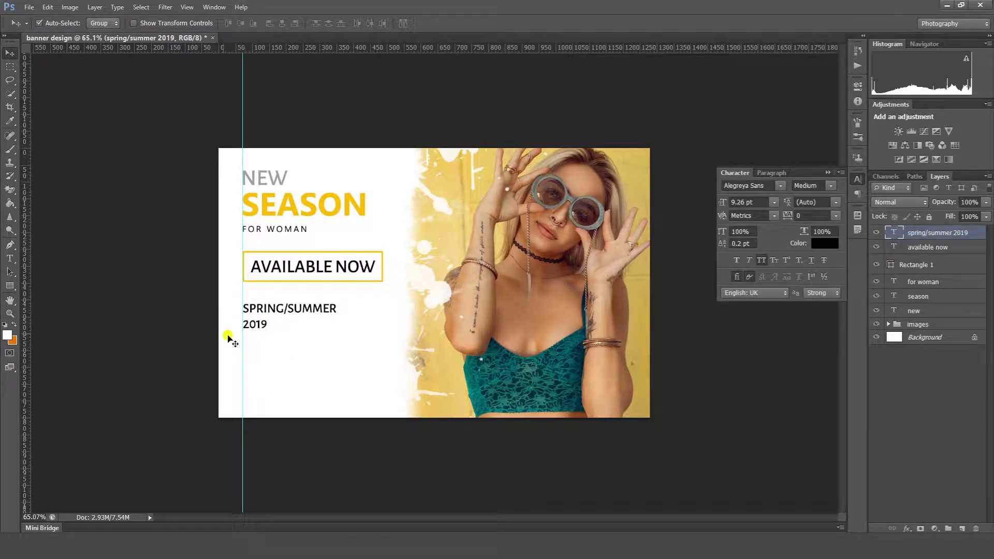
left_click(11, 259)
Fill a paragraph box below 2019 with lorem ipsum placeholder text at 5 pt
left_click_drag(242, 328, 348, 376)
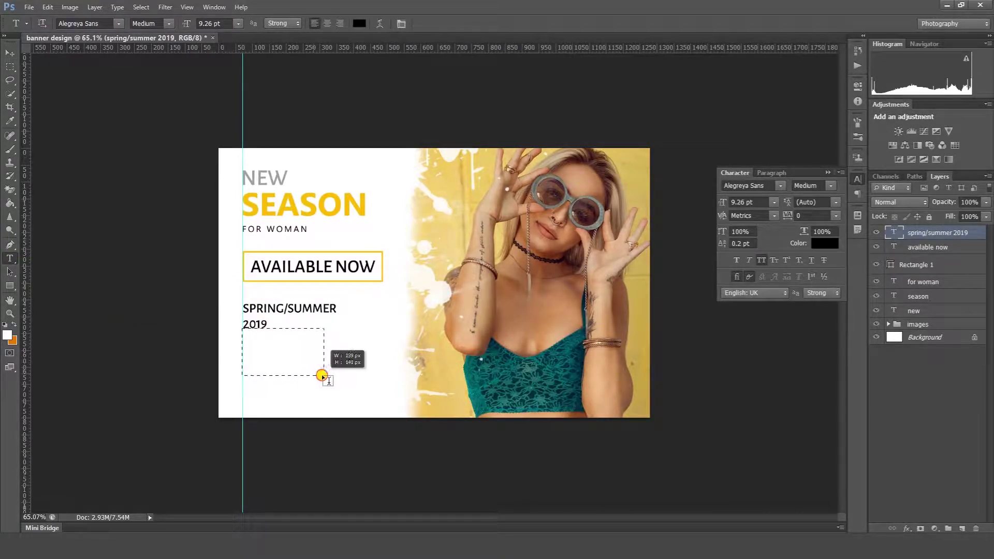
left_click(117, 7)
left_click(140, 227)
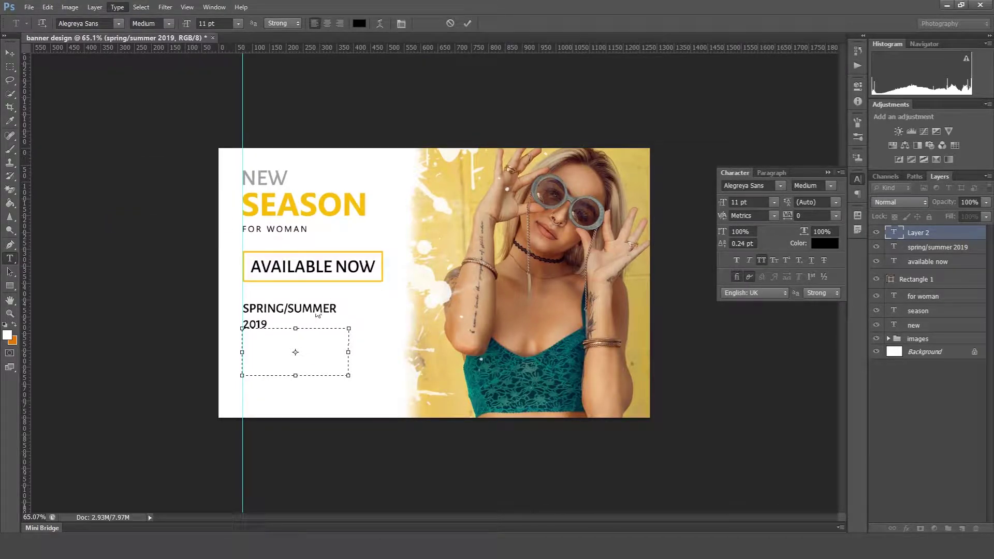
left_click(757, 198)
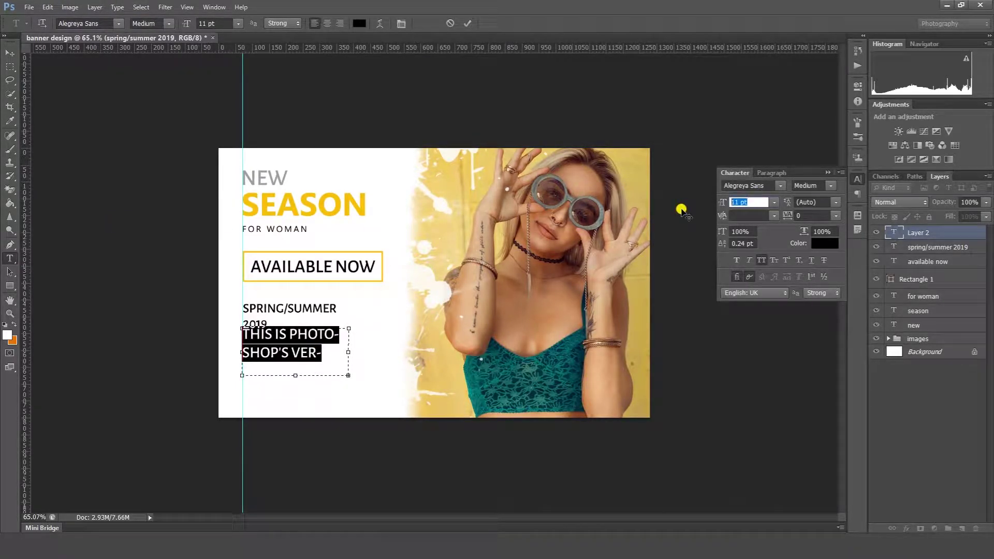
type("2")
key("Return")
left_click(751, 202)
type("5")
key("Return")
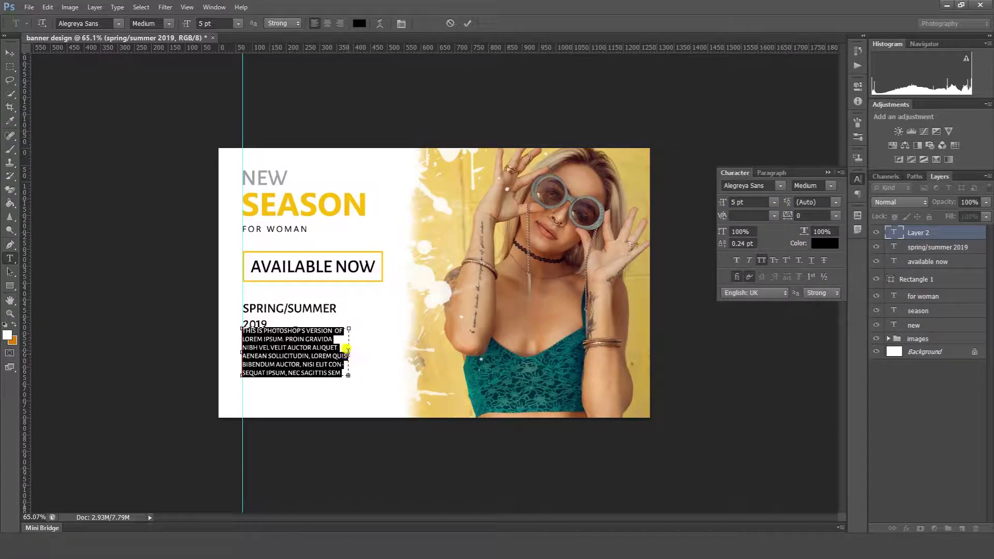
Widen the paragraph box so the text reflows, and commit it
left_click_drag(343, 350, 375, 352)
mouse_move(308, 373)
left_mouse_down()
mouse_move(306, 356)
mouse_move(308, 364)
left_mouse_up()
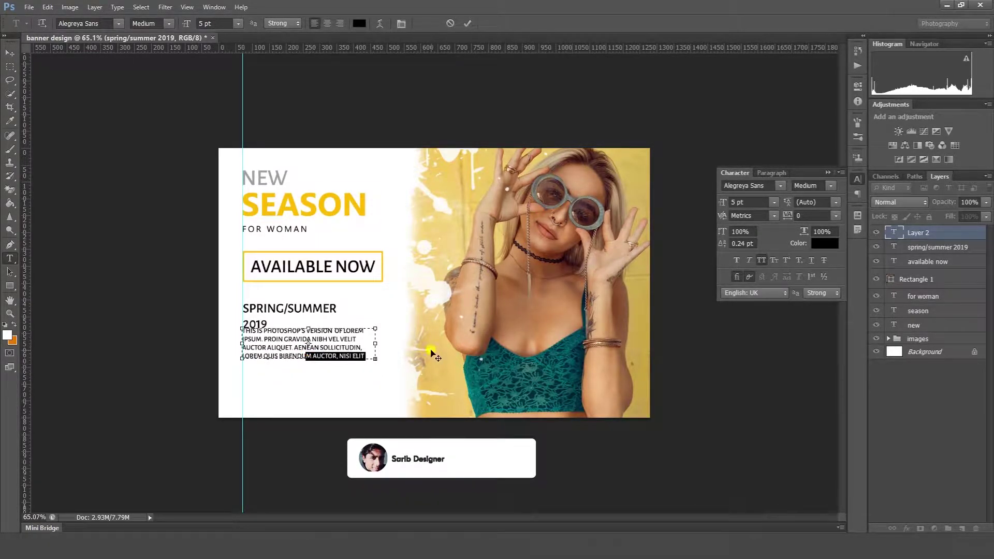
left_click(468, 23)
left_click(245, 310)
key("ctrl+a")
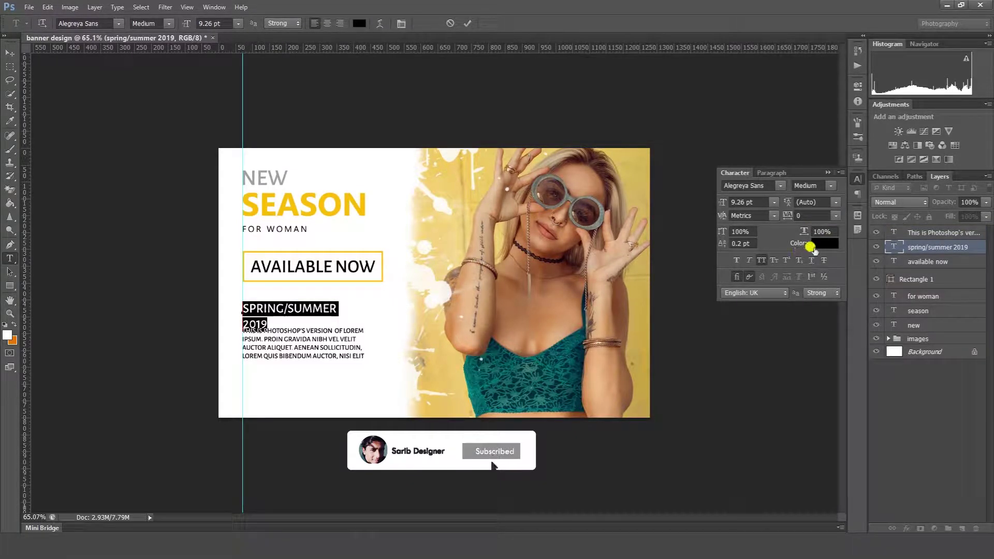
Colour the SPRING/SUMMER text grey #ababab
left_click(825, 243)
left_click(669, 273)
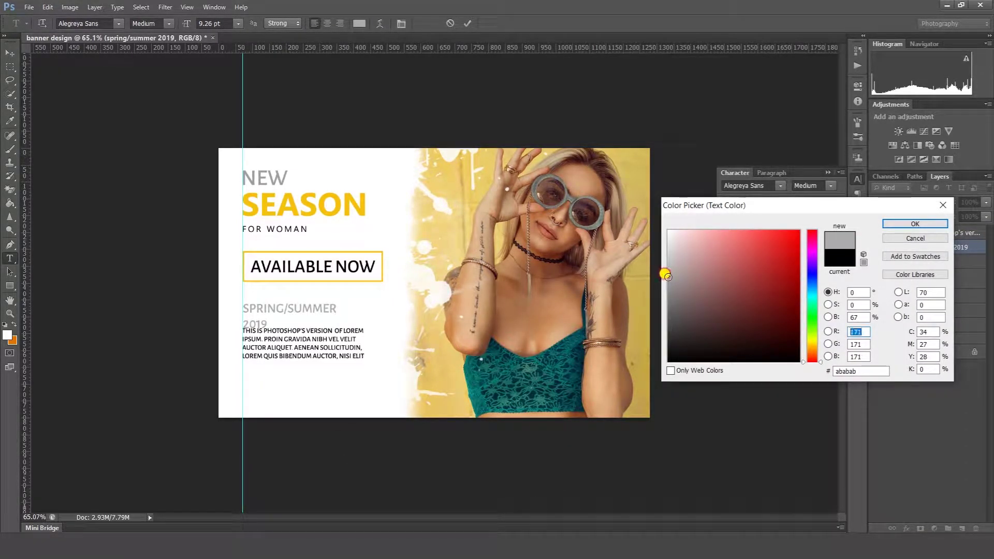
left_click(915, 224)
left_click(264, 319)
Make the word 2019 black
double_click(264, 320)
left_click(825, 244)
left_click_drag(761, 310, 582, 363)
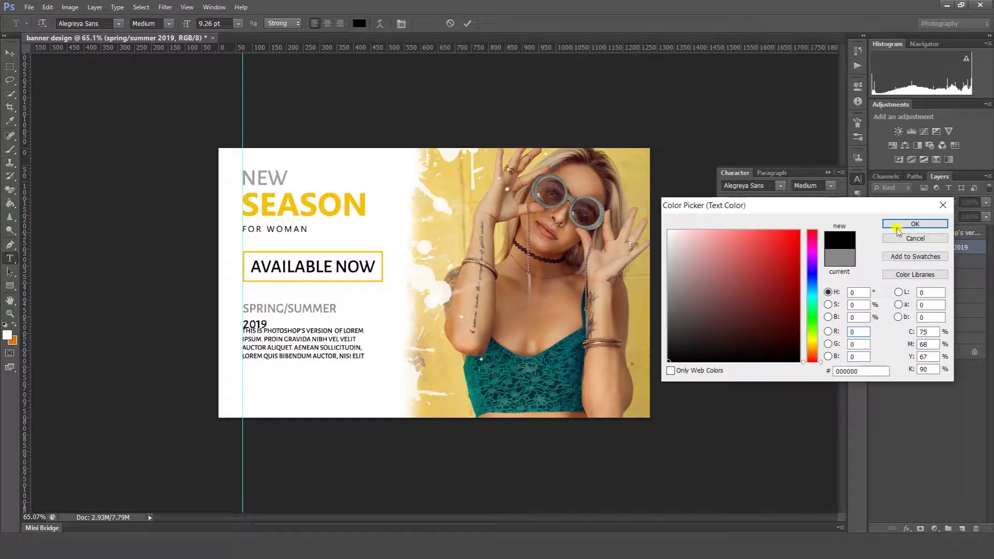
left_click(898, 227)
left_click(468, 23)
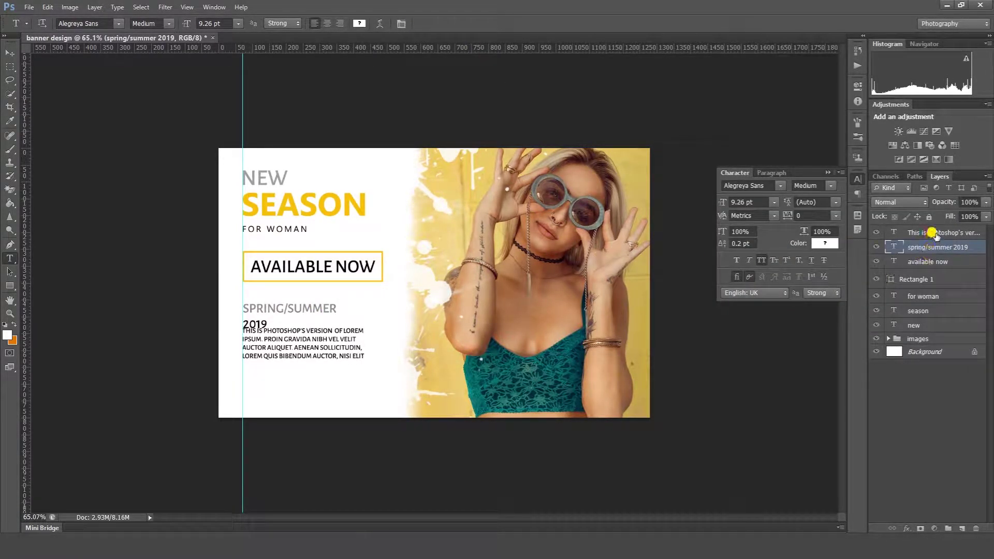
Nudge the lorem ipsum paragraph down to leave space below 2019
left_click(936, 234)
key("v")
key("shift+Down")
key("shift+Down")
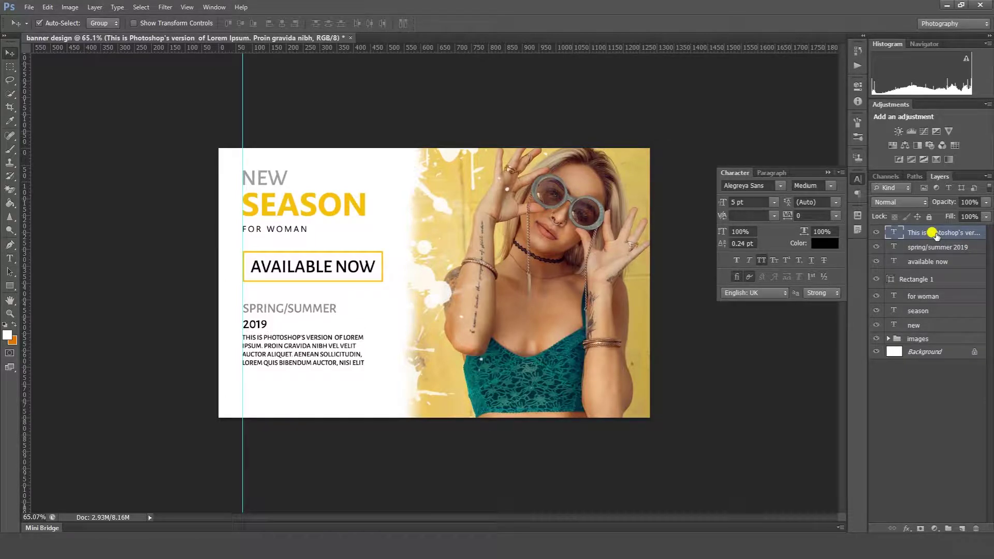
key("shift+Down")
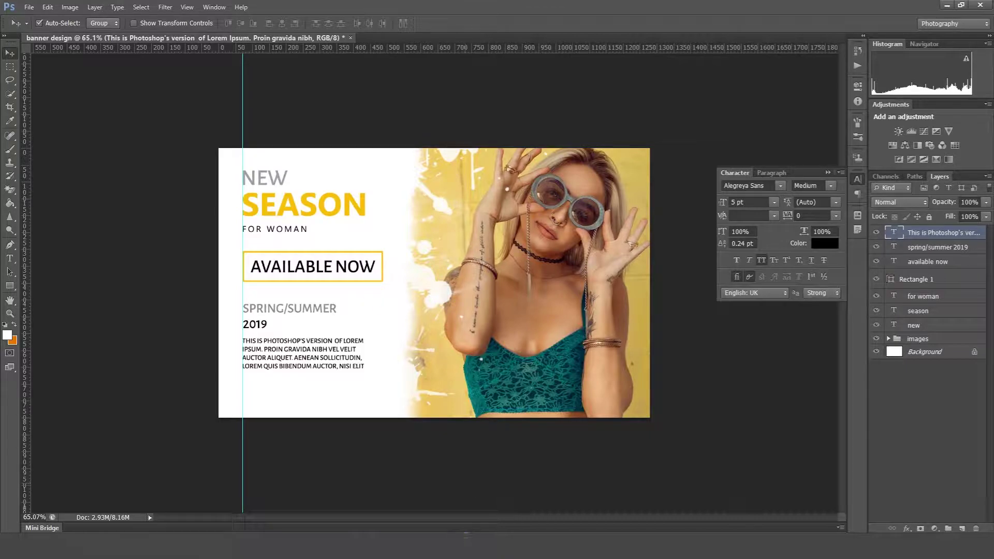
key("alt+Tab")
left_click_drag(660, 301, 522, 285)
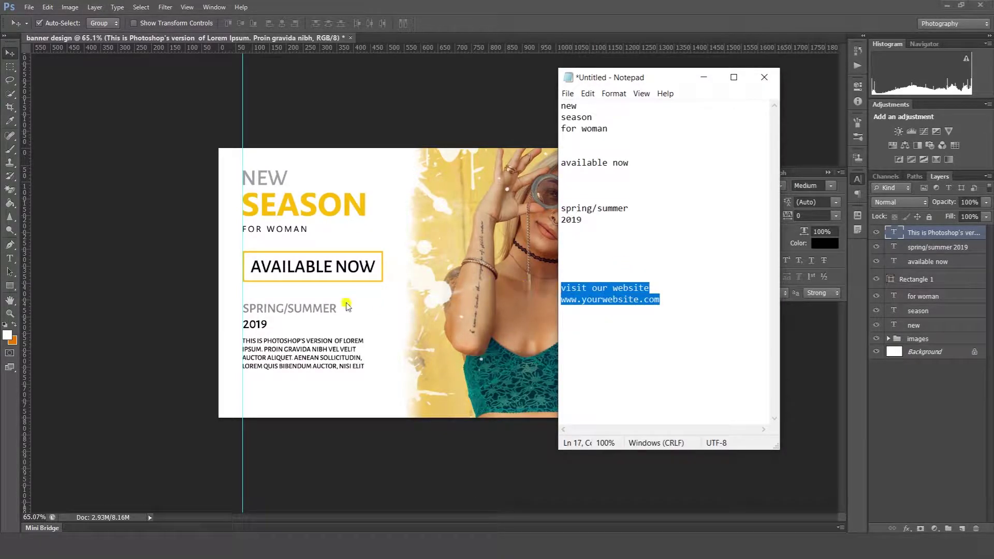
key("ctrl+c")
key("alt+Tab")
key("t")
left_click(255, 389)
key("ctrl+v")
key("ctrl+a")
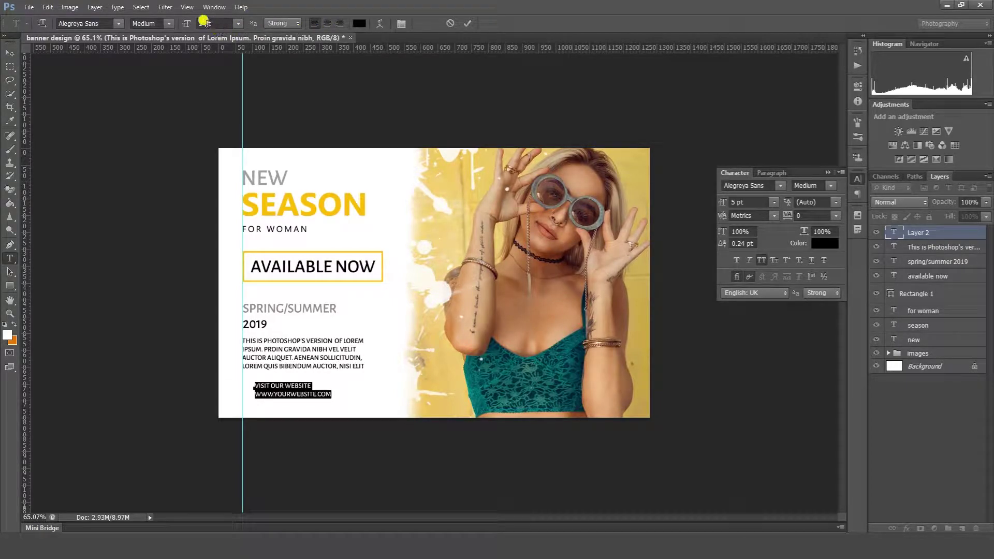
Set the website lines to 10 pt and shift them left to line up
left_click(204, 22)
type("10")
key("Return")
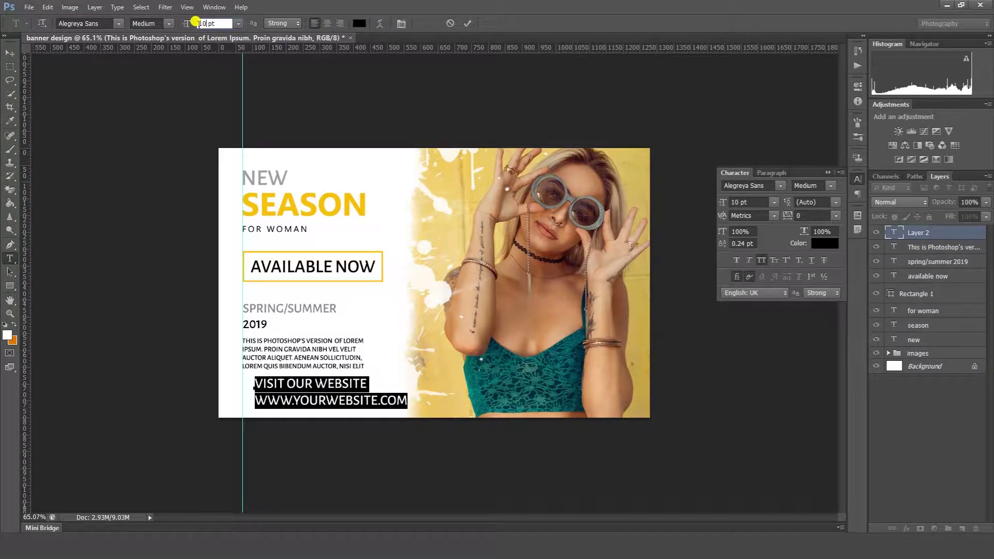
left_click(467, 23)
key("ctrl+plus")
left_click_drag(275, 444, 254, 446)
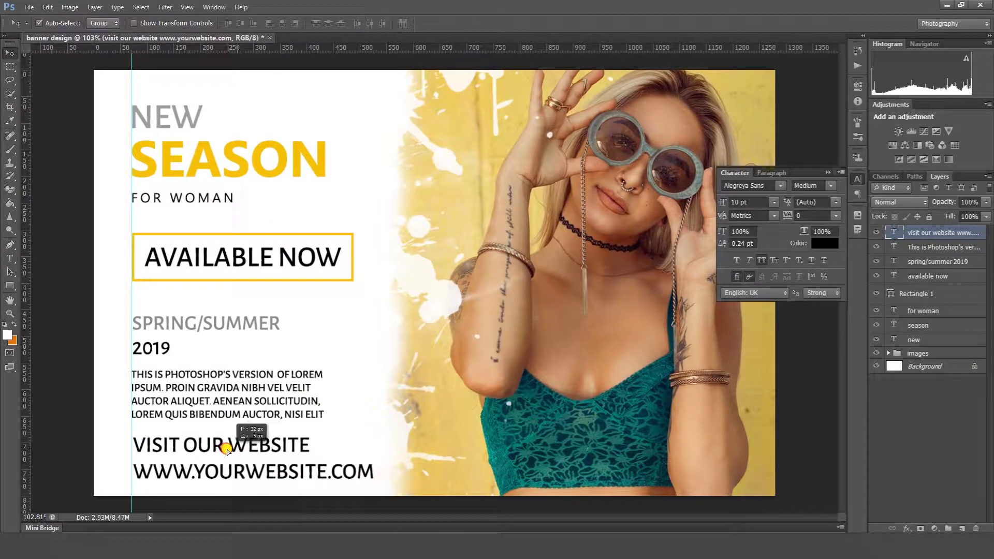
Try another font on the website lines, revert it, and check other text layers' fonts
left_click(210, 444)
key("ctrl+a")
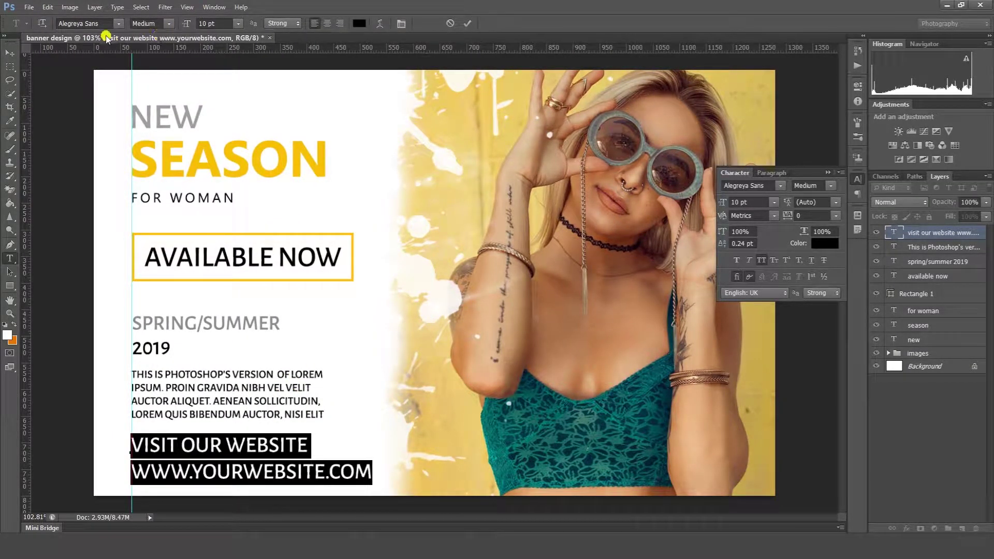
left_click_drag(302, 445, 145, 427)
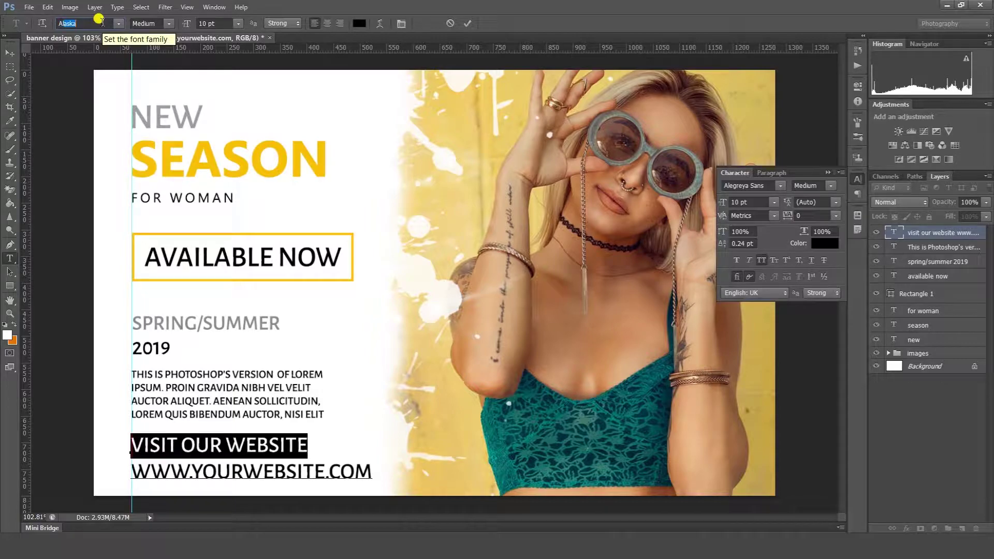
type("Alm")
key("ctrl+a")
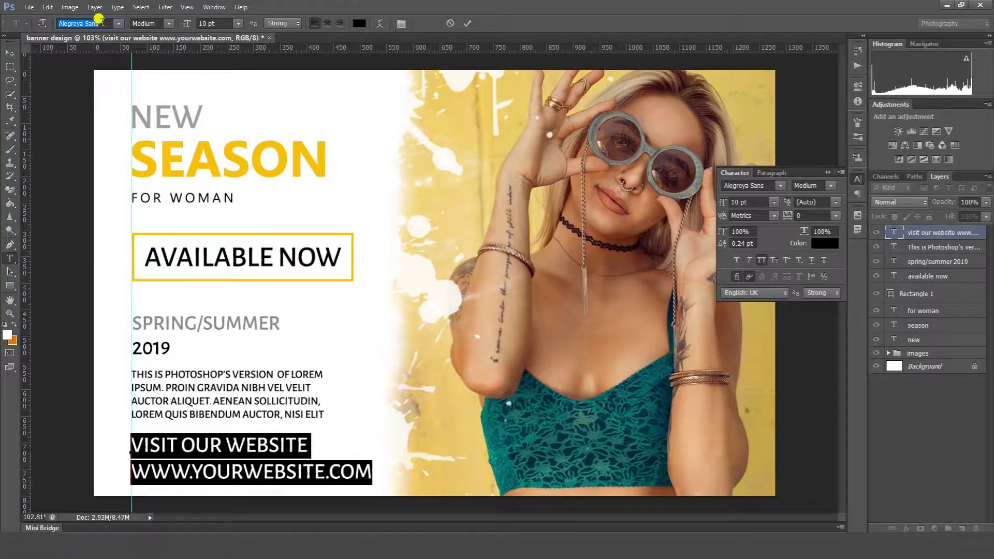
left_click(468, 23)
left_click(175, 321)
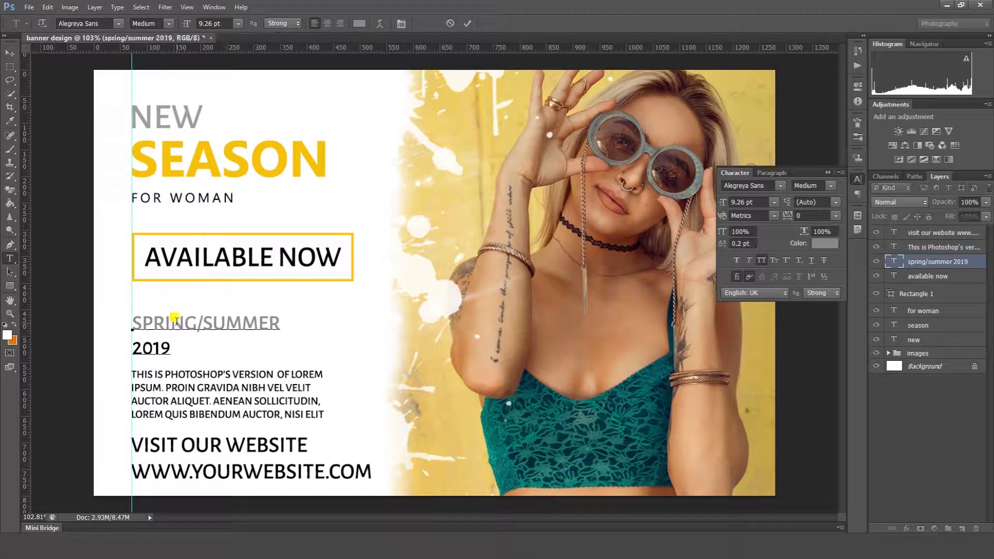
left_click(468, 23)
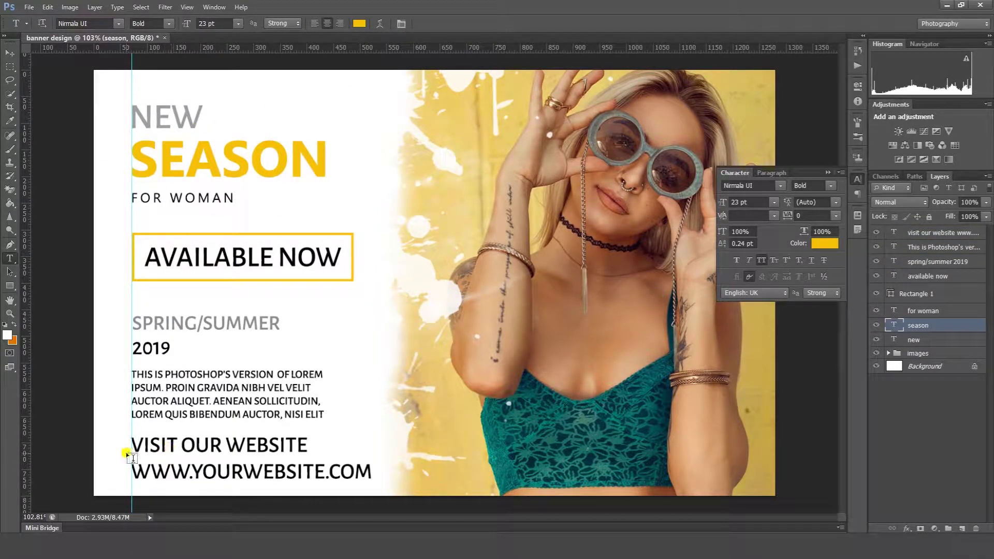
Set VISIT OUR WEBSITE to Nirmala UI Bold
left_click_drag(134, 439, 308, 446)
left_click(87, 23)
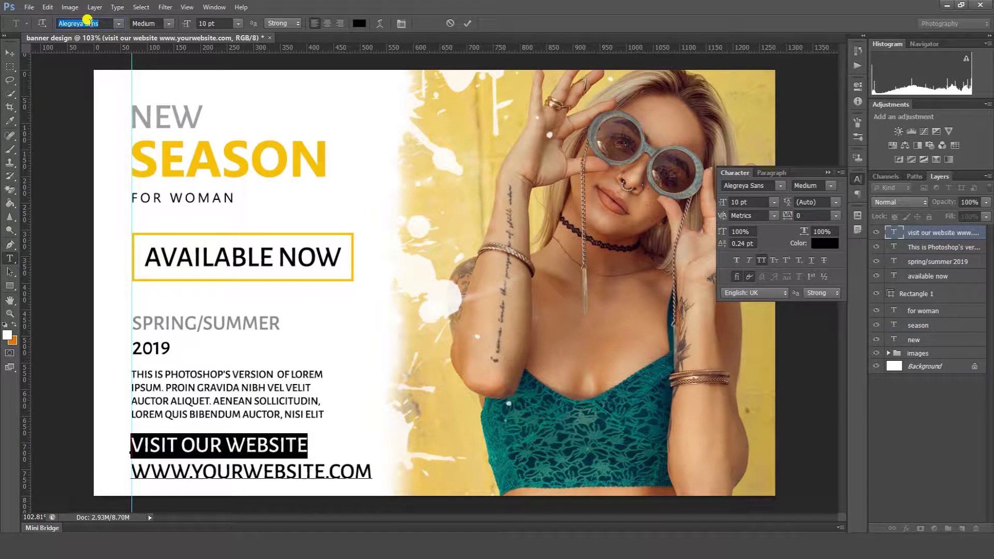
type("ni")
key("Return")
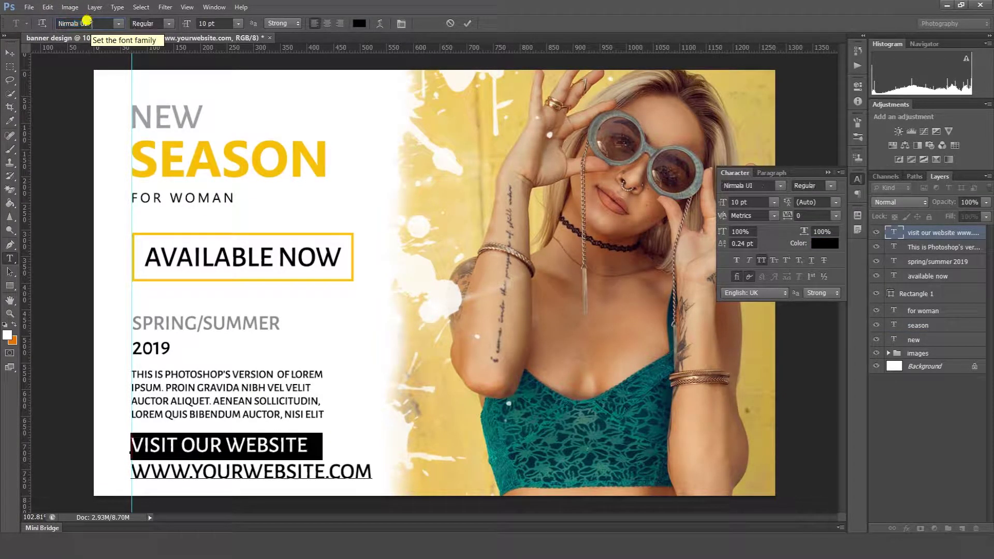
left_click_drag(185, 25, 184, 29)
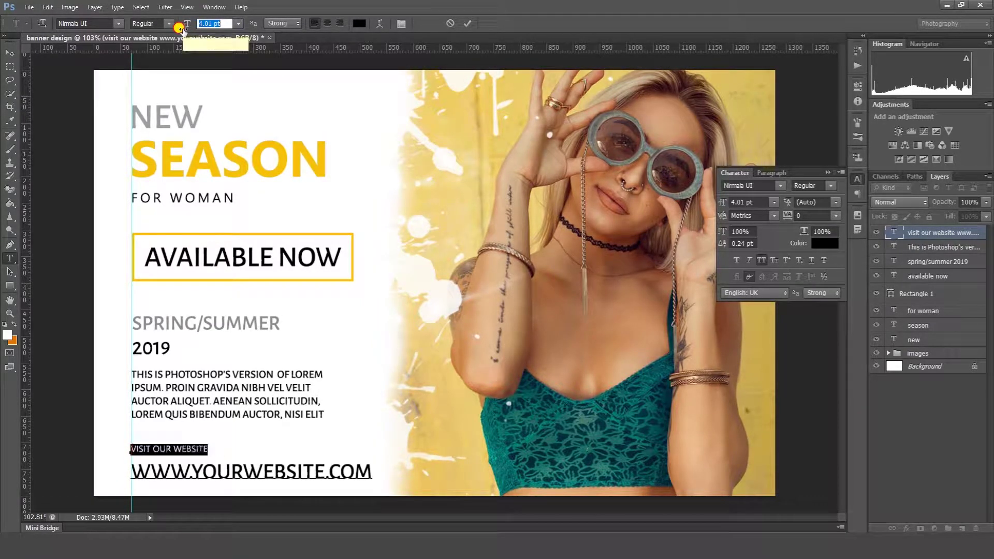
double_click(199, 24)
left_click_drag(187, 28, 188, 29)
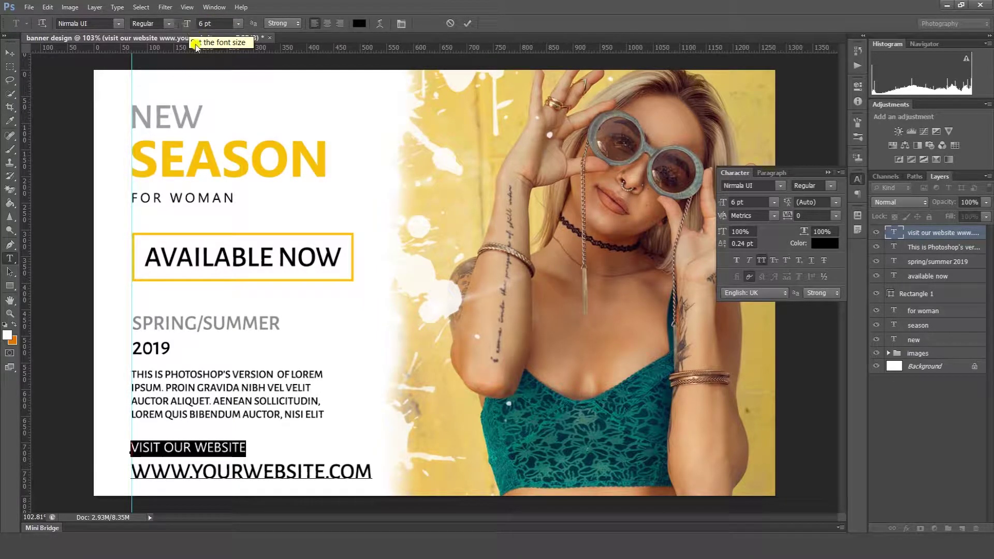
left_click(155, 23)
left_click(156, 44)
Set VISIT OUR WEBSITE to 5 pt and commit
double_click(207, 23)
key("Down")
key("Down")
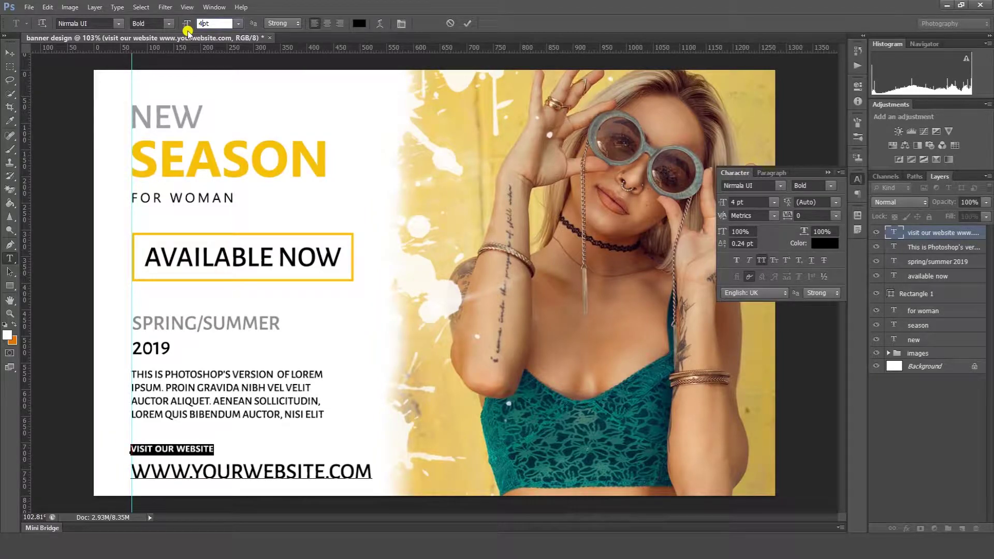
type("5")
key("BackSpace")
key("Return")
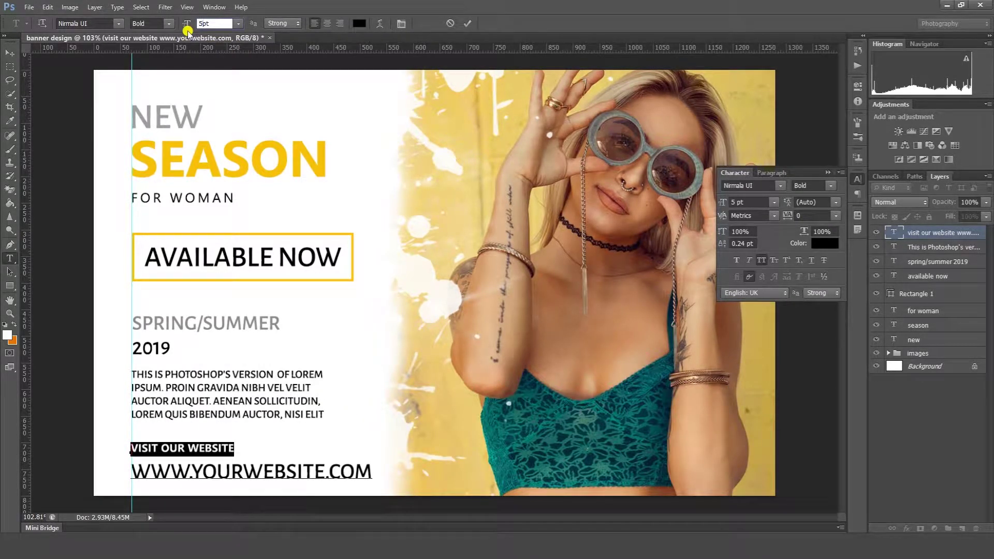
left_click(473, 24)
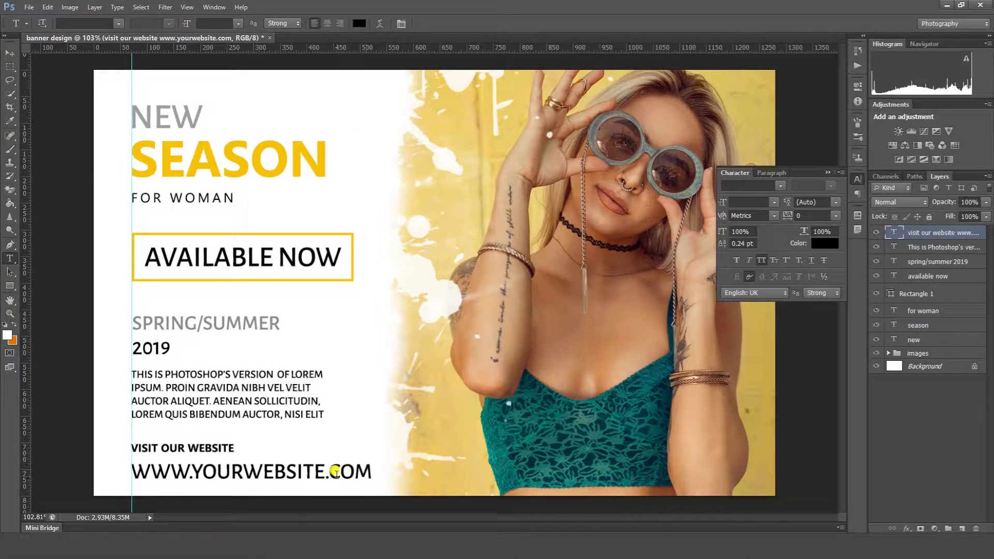
Make the URL line 4 pt Alegreya Sans Regular with wider letter spacing
triple_click(368, 469)
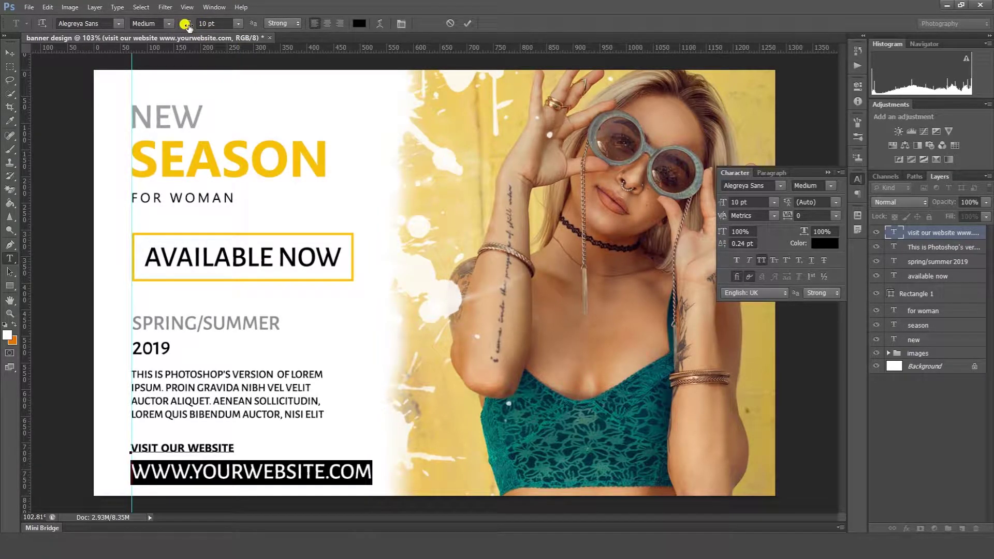
left_click_drag(188, 27, 121, 26)
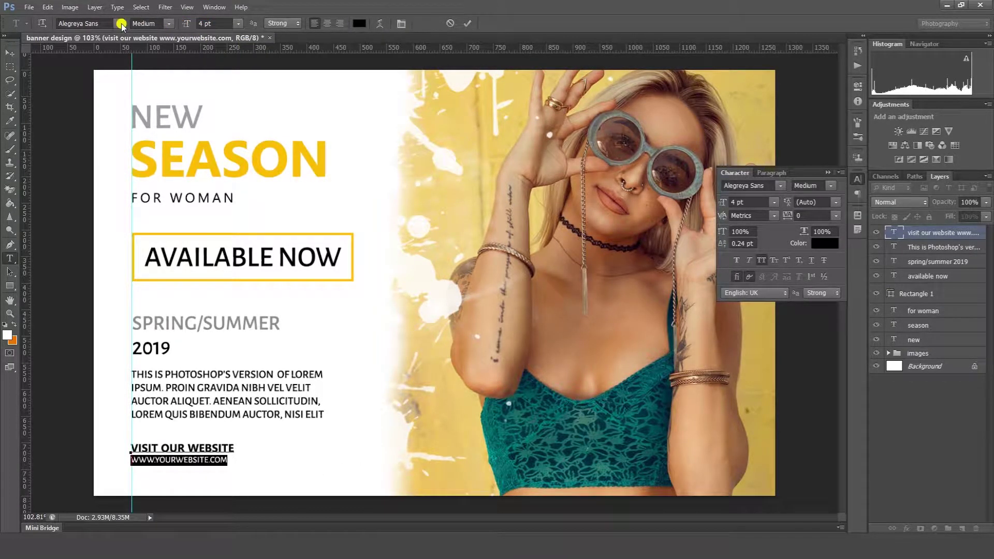
left_click(169, 23)
left_click(147, 85)
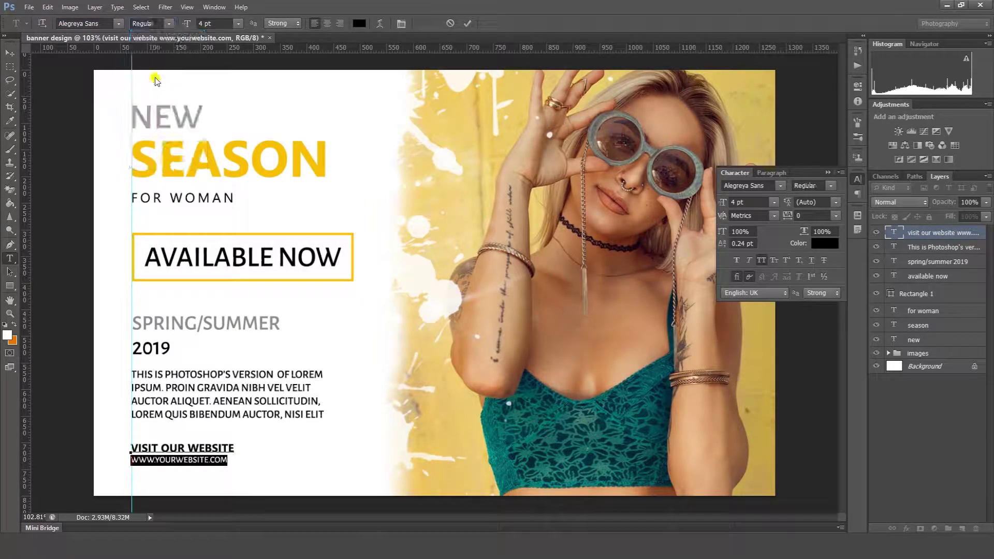
left_click_drag(794, 216, 818, 216)
Colour VISIT OUR WEBSITE grey #8d8d8d
left_click(140, 445)
left_click_drag(139, 446, 250, 437)
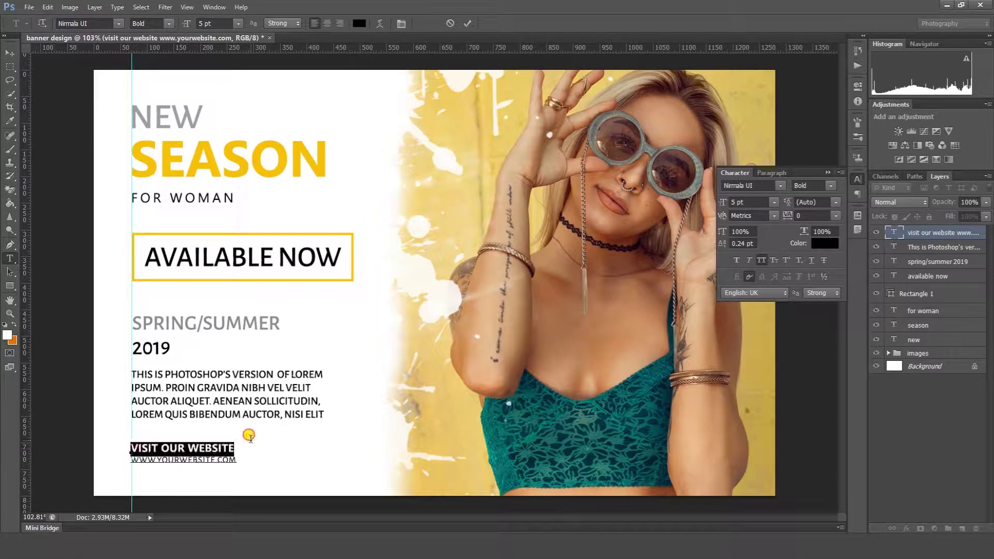
left_click(359, 23)
left_click(669, 279)
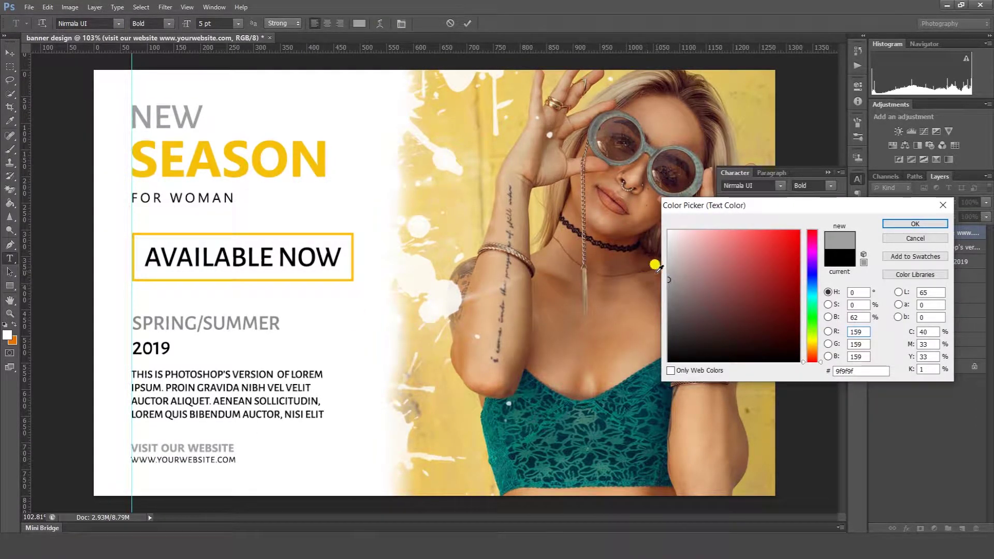
left_click_drag(675, 281, 665, 281)
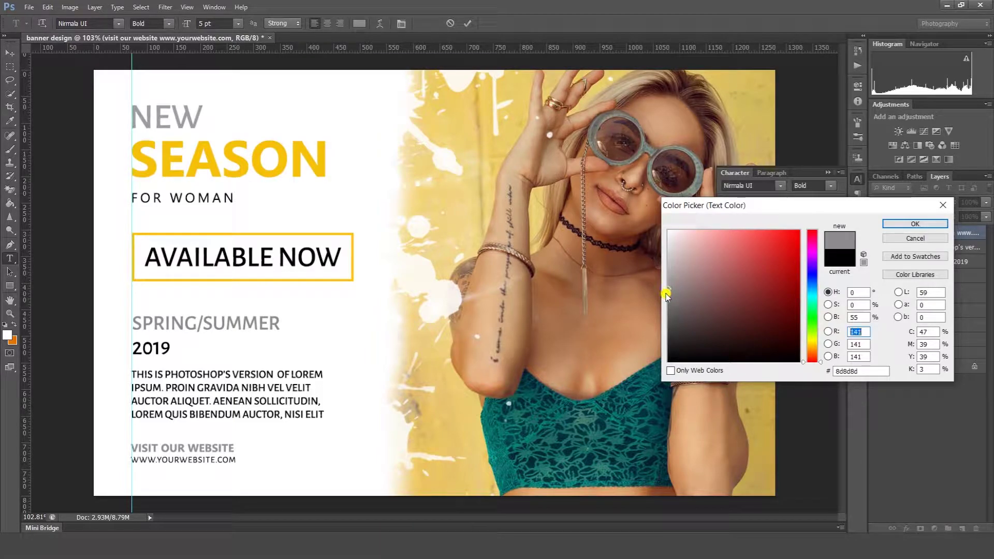
left_click(915, 223)
left_click(468, 24)
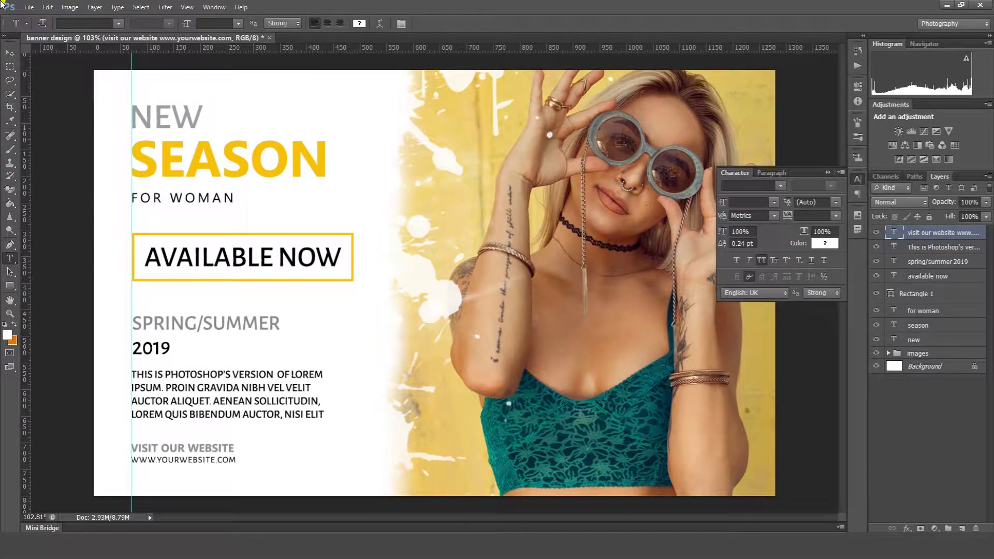
left_click(827, 168)
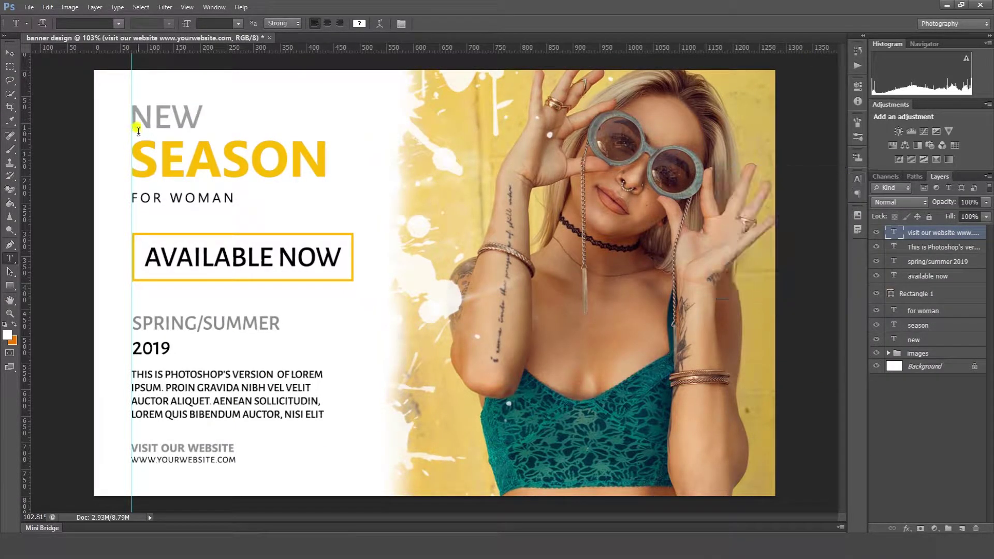
Nudge NEW slightly down and shift the AVAILABLE NOW text and box left to align
left_click(170, 122)
double_click(170, 122)
key("ctrl+Return")
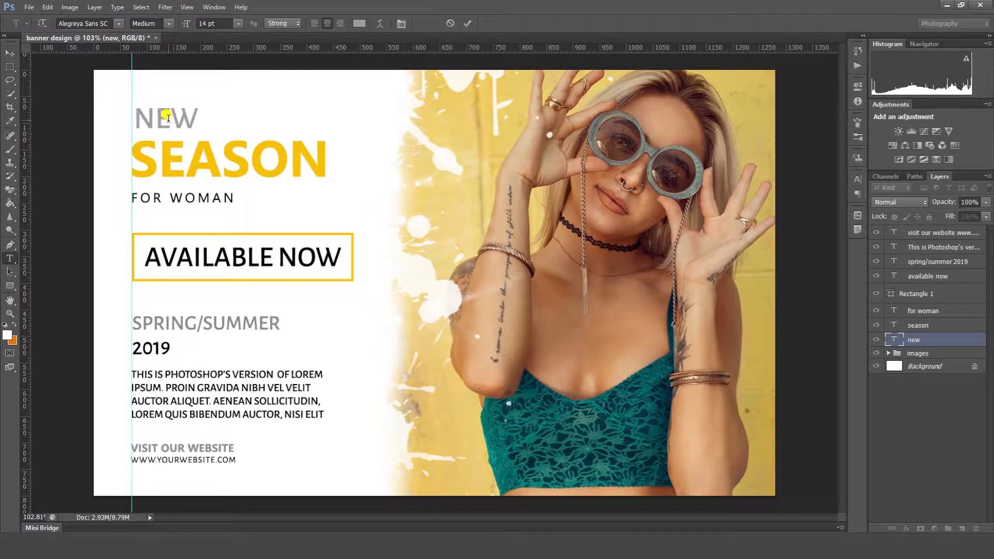
key("v")
left_click_drag(169, 120, 166, 124)
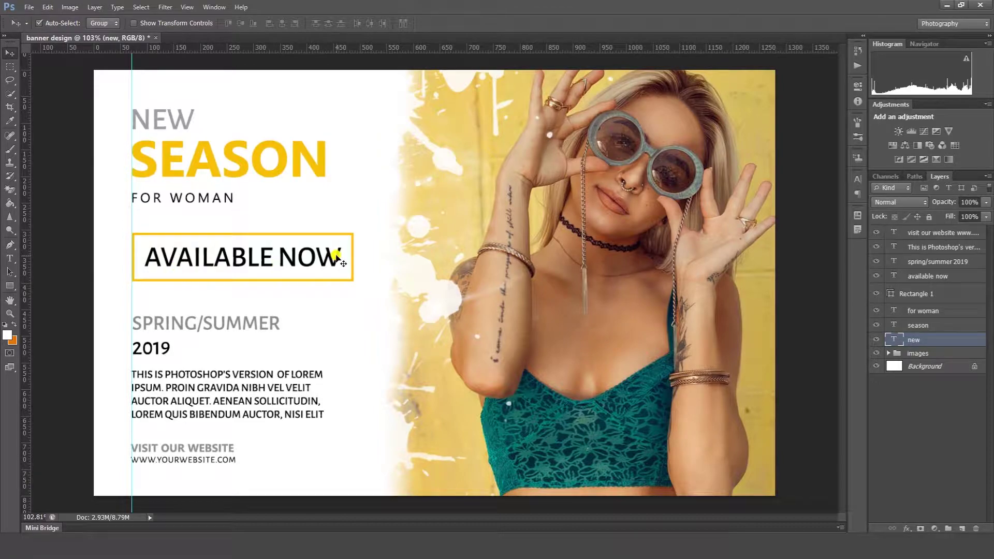
left_click(917, 294)
left_click(921, 276, "shift")
key("shift+Left")
key("shift+Left")
key("shift+Left")
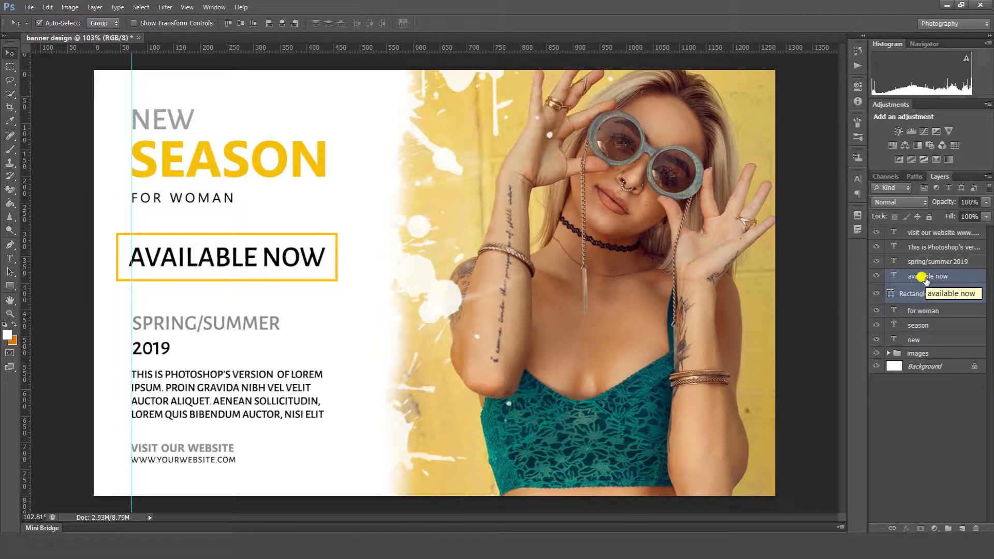
Set the SPRING/SUMMER 2019 text leading to 8 pt
double_click(161, 354)
key("ctrl+a")
left_click(858, 178)
left_click(792, 202)
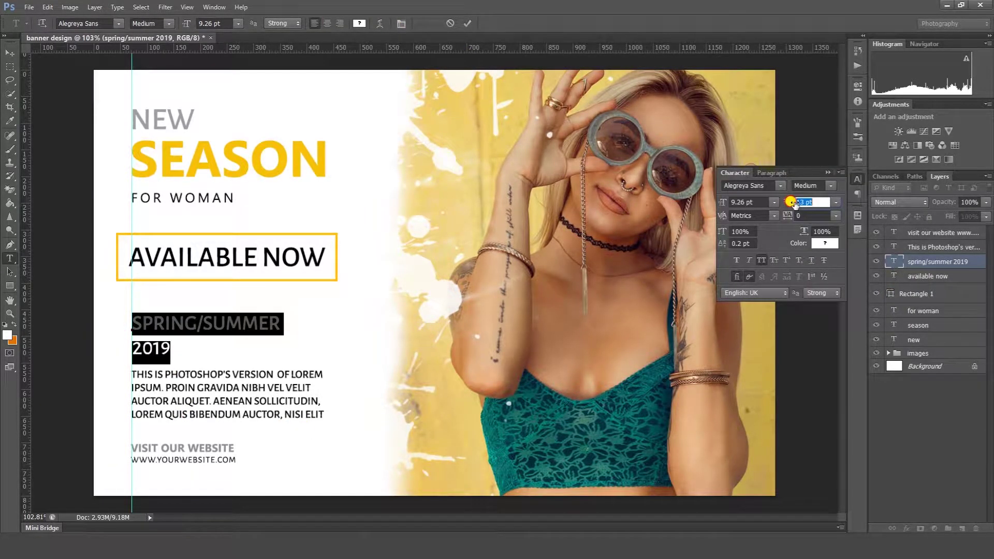
type("8")
key("Tab")
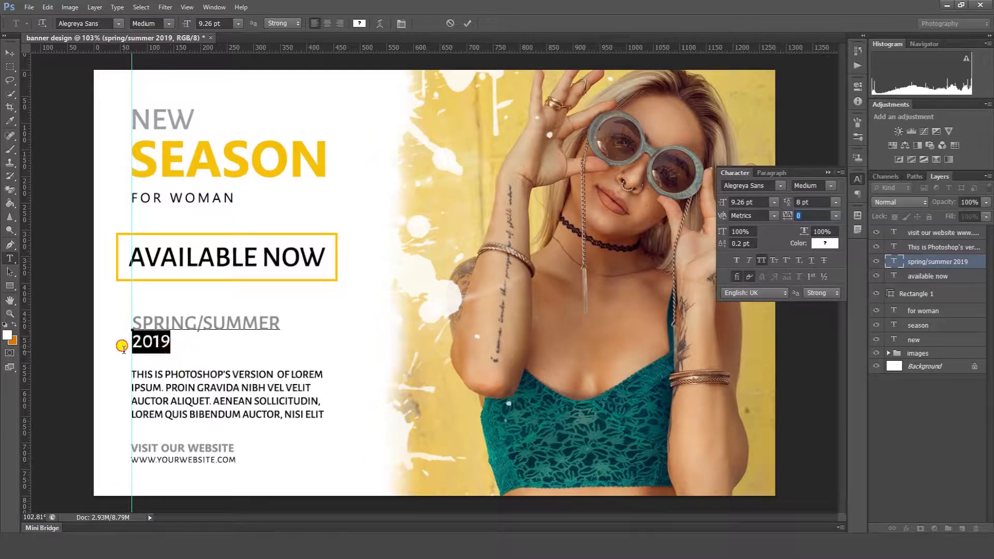
key("ctrl+Return")
Raise the body paragraph, recolour it mid grey, and remove its final line
key("v")
left_click(201, 396)
key("shift+Up")
key("shift+Up")
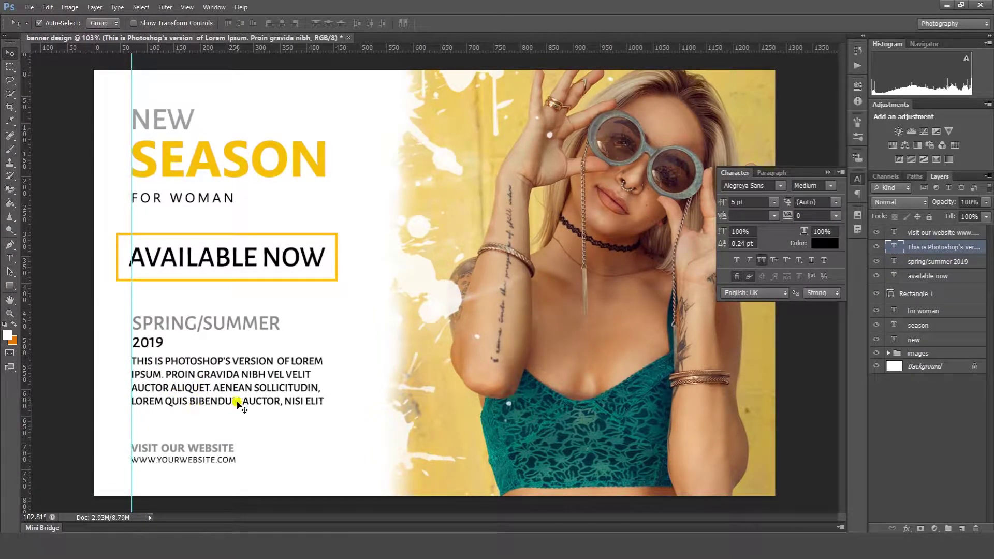
double_click(237, 405)
left_click(825, 243)
mouse_move(686, 269)
left_mouse_down()
mouse_move(658, 272)
mouse_move(665, 305)
left_mouse_up()
left_click(915, 224)
left_click_drag(236, 405, 235, 393)
left_click(467, 24)
Raise the VISIT OUR WEBSITE block and group all the text layers
key("v")
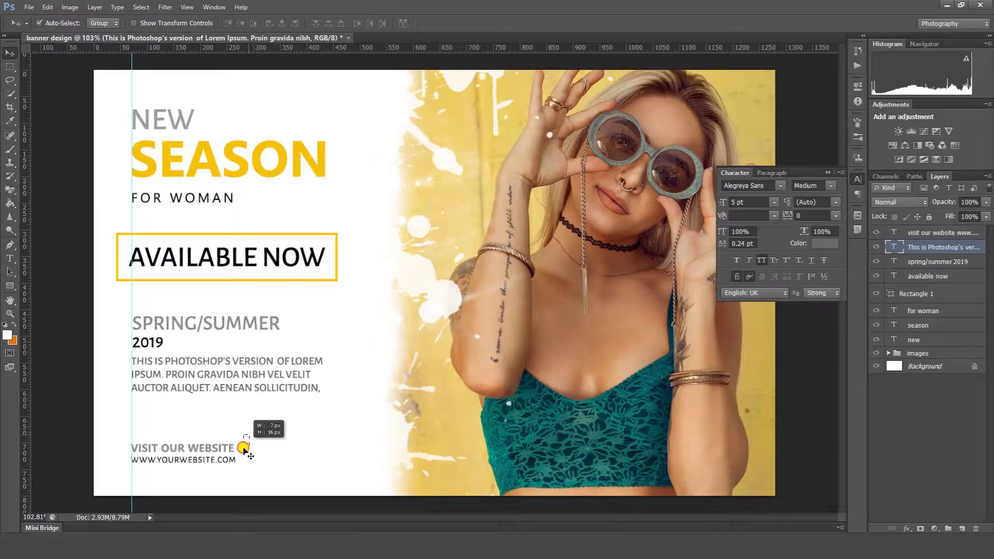
left_click(240, 446)
key("shift+Up")
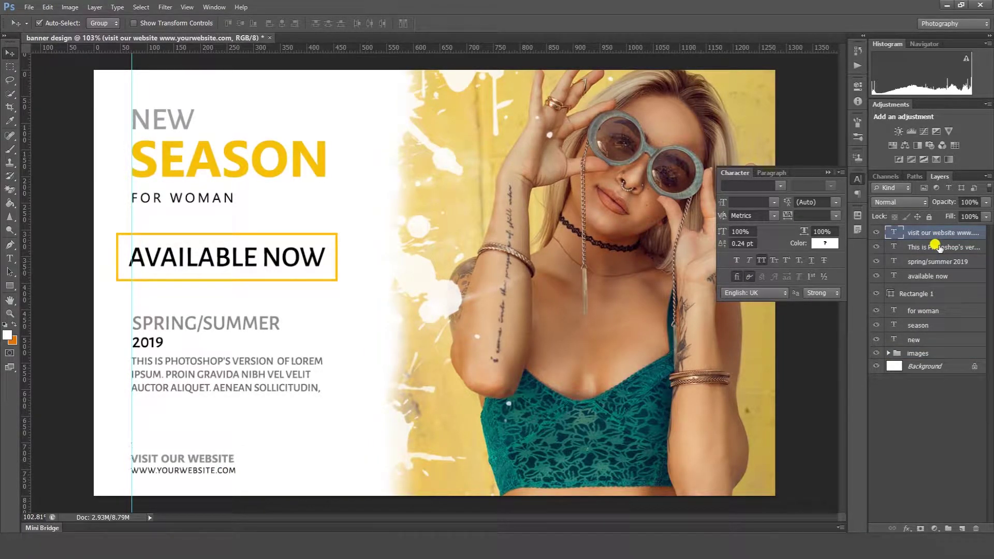
key("shift+Up")
key("shift+Up")
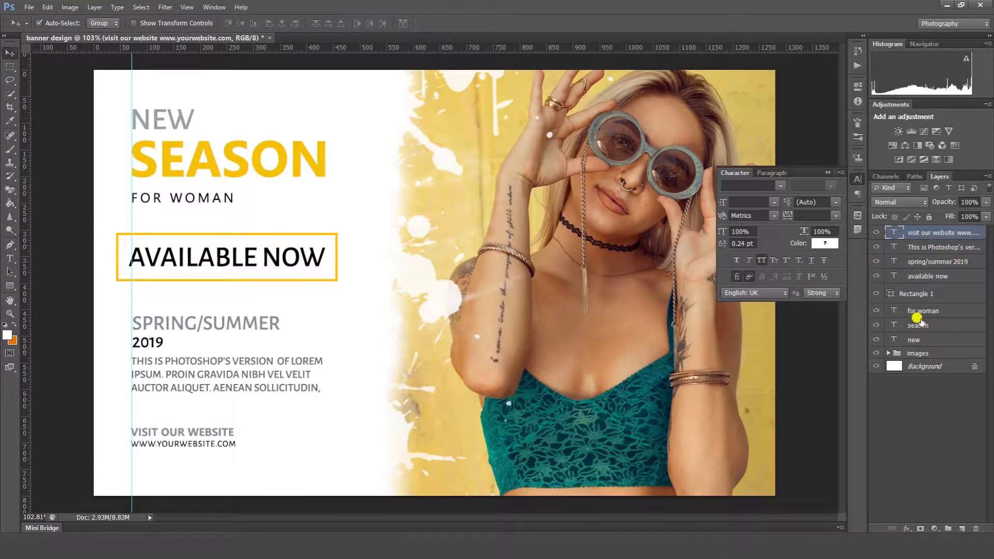
left_click(920, 340, "shift")
left_click(949, 528)
Name the group 'text' and centre it vertically within the white left panel
double_click(917, 232)
type("text")
key("Return")
left_click(10, 67)
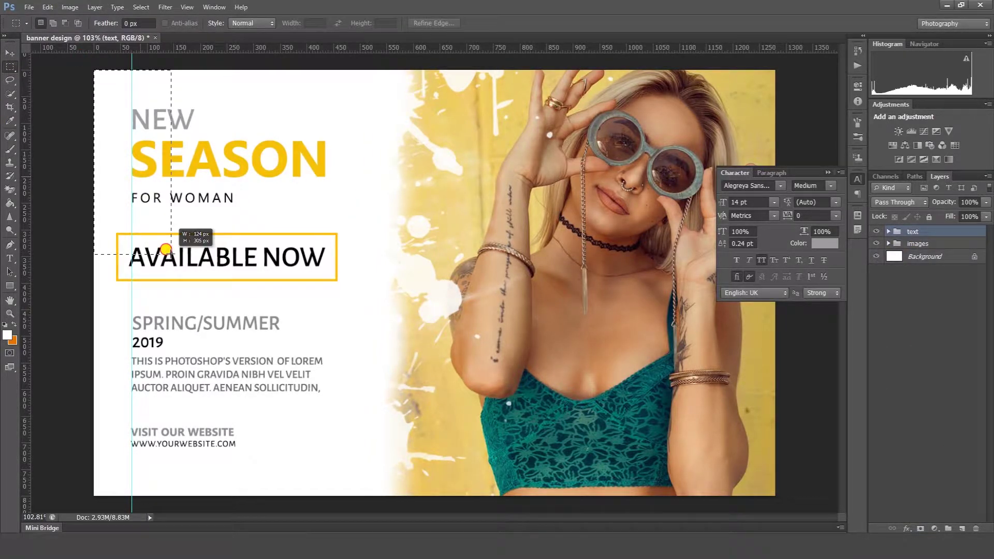
left_click_drag(365, 496, 37, 49)
key("v")
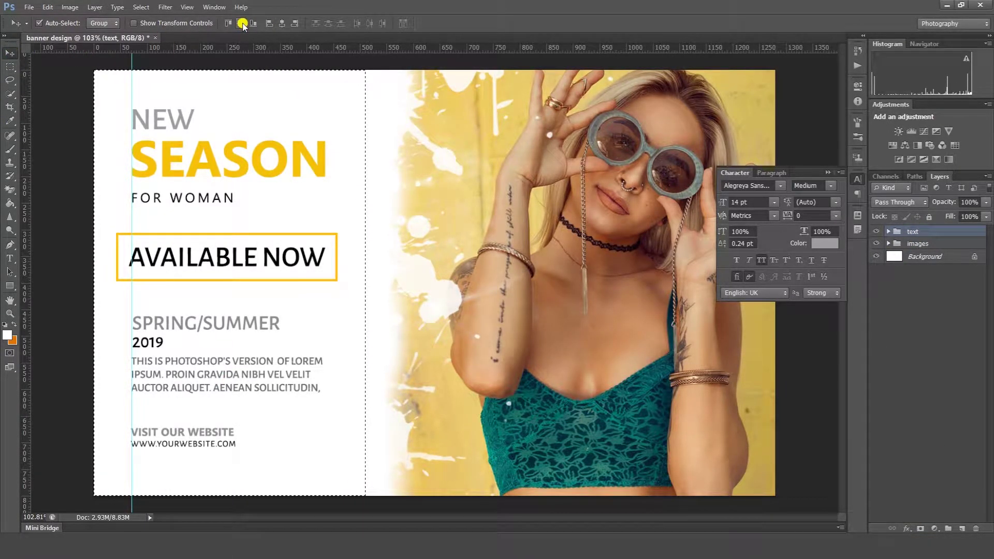
left_click(240, 24)
left_click(69, 6)
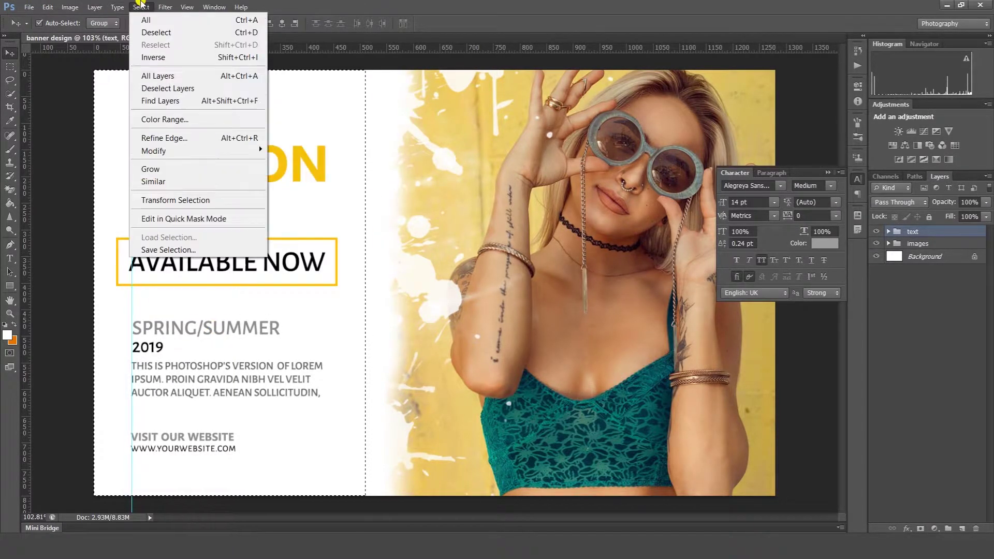
left_click(150, 29)
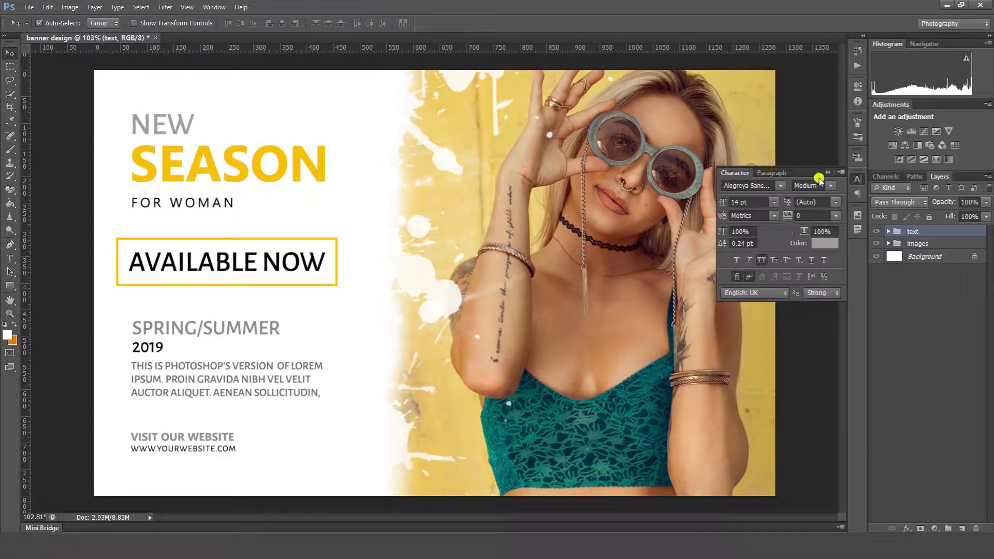
Collapse the character panel, fit the banner to the window, and expand the images group
left_click(828, 172)
key("ctrl+minus")
key("ctrl+0")
left_click(908, 243)
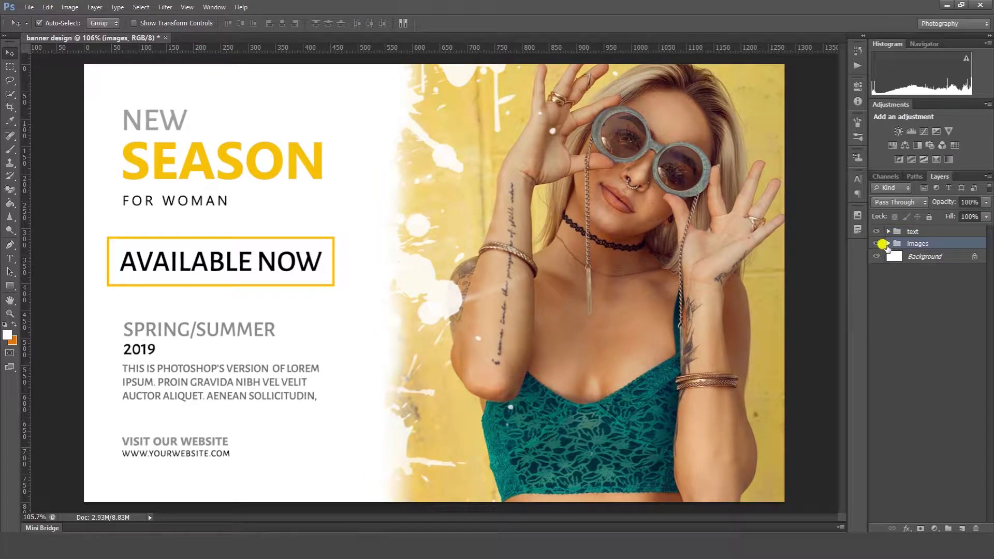
Add a Brightness/Contrast layer on the photo with contrast 43 and brightness -12
left_click(907, 270)
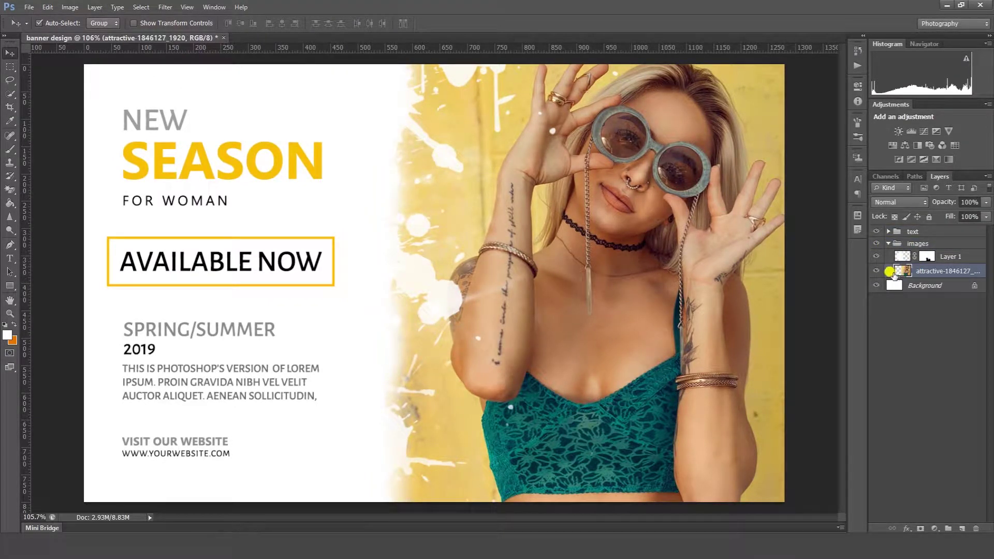
left_click(877, 270)
left_click(935, 528)
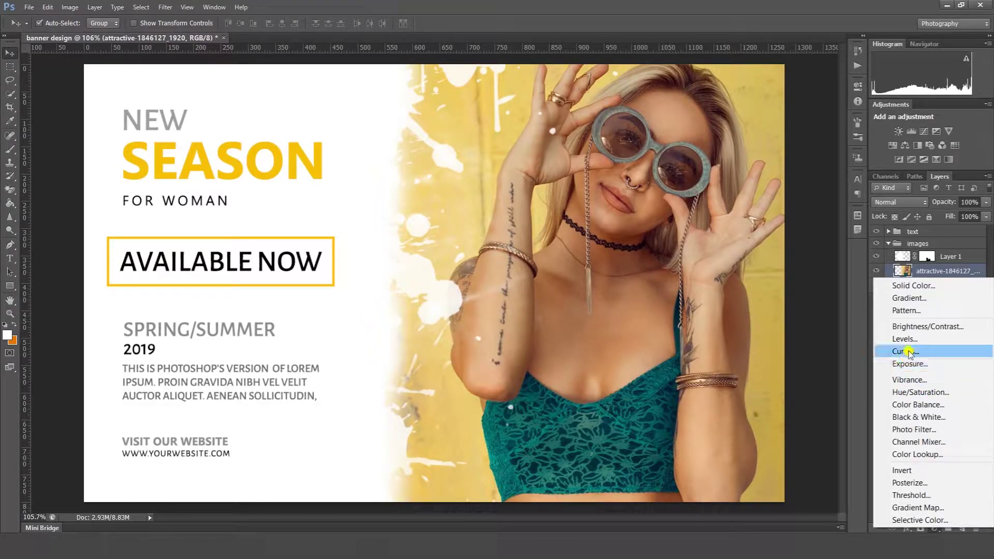
left_click(914, 327)
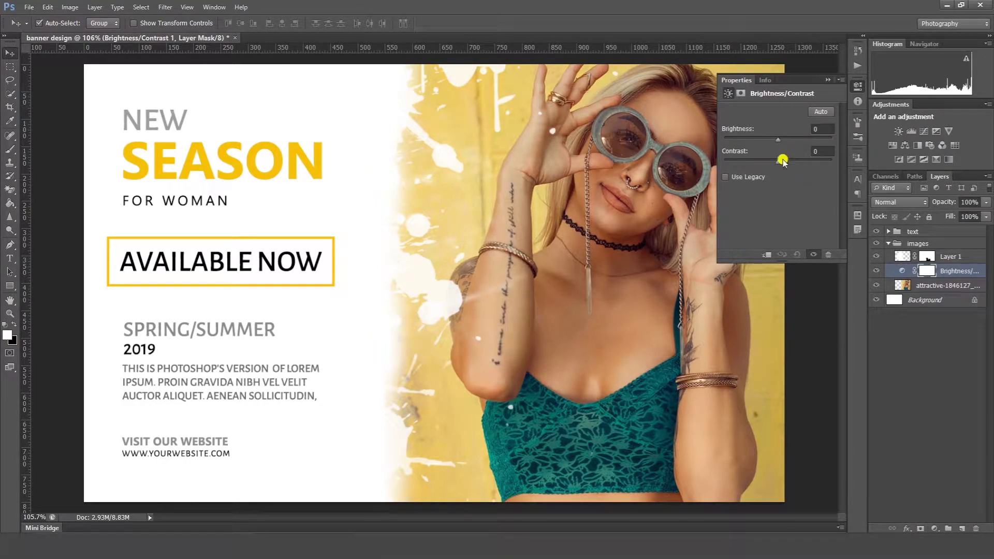
mouse_move(812, 164)
left_mouse_down()
mouse_move(828, 165)
mouse_move(805, 172)
left_mouse_up()
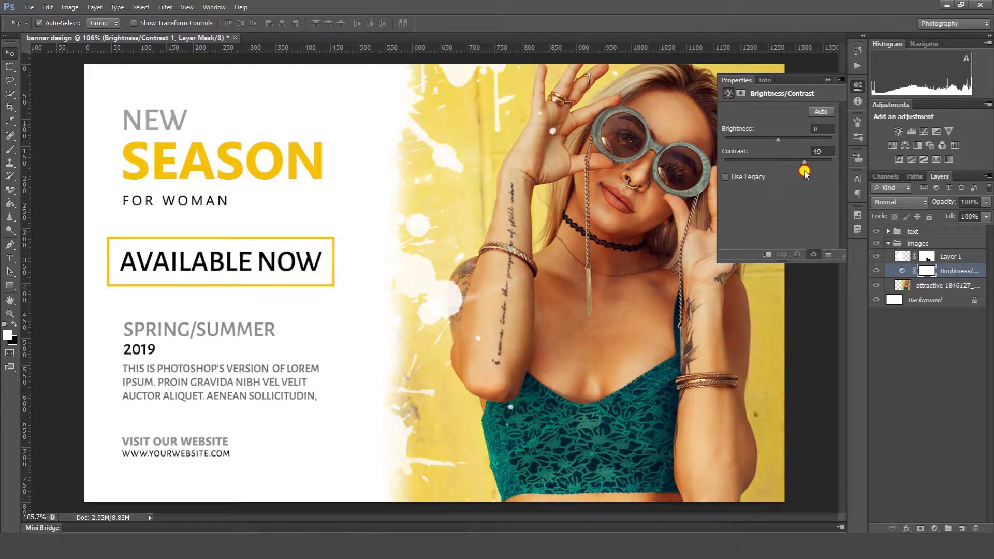
left_click_drag(770, 143, 776, 144)
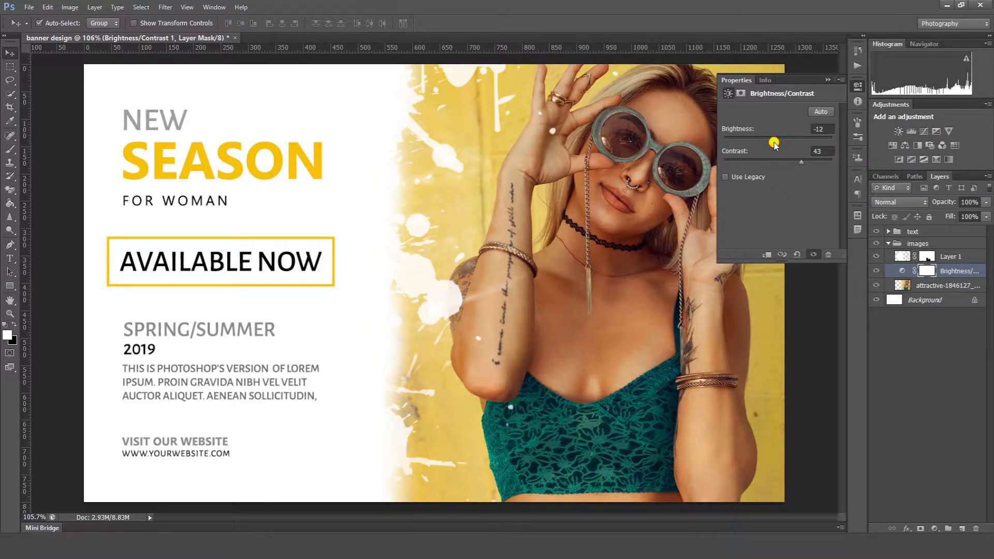
left_click(828, 79)
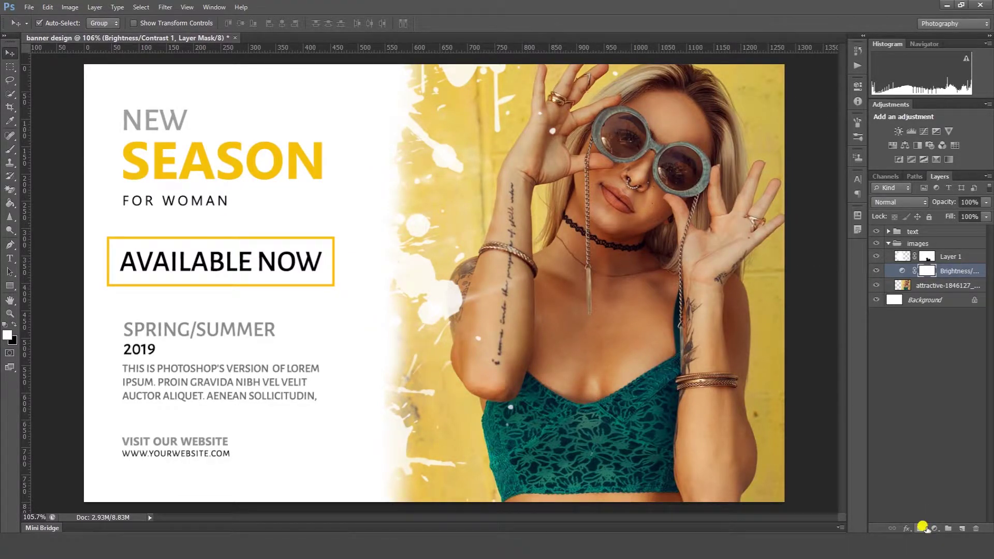
left_click(935, 529)
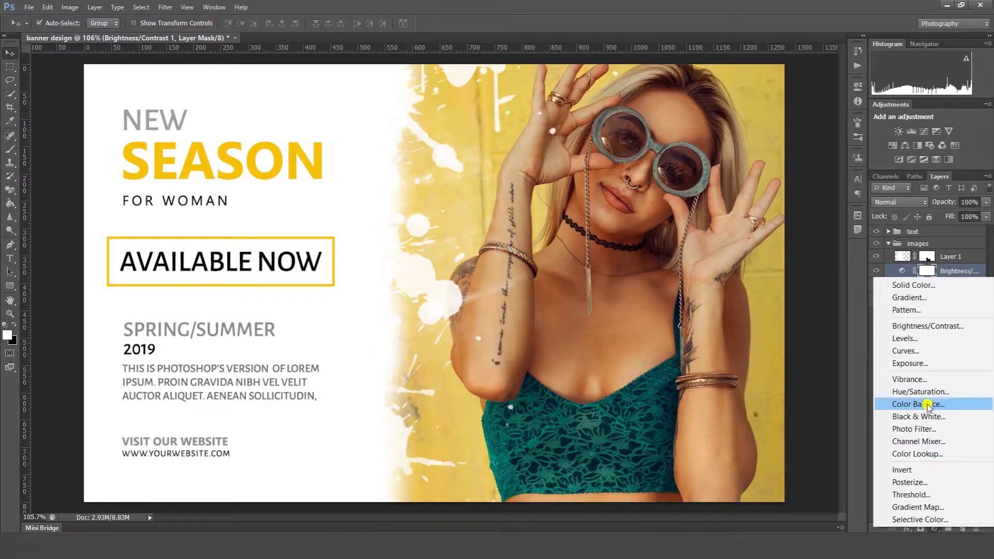
Add a Levels adjustment to the photo with output levels 16–255
left_click(906, 338)
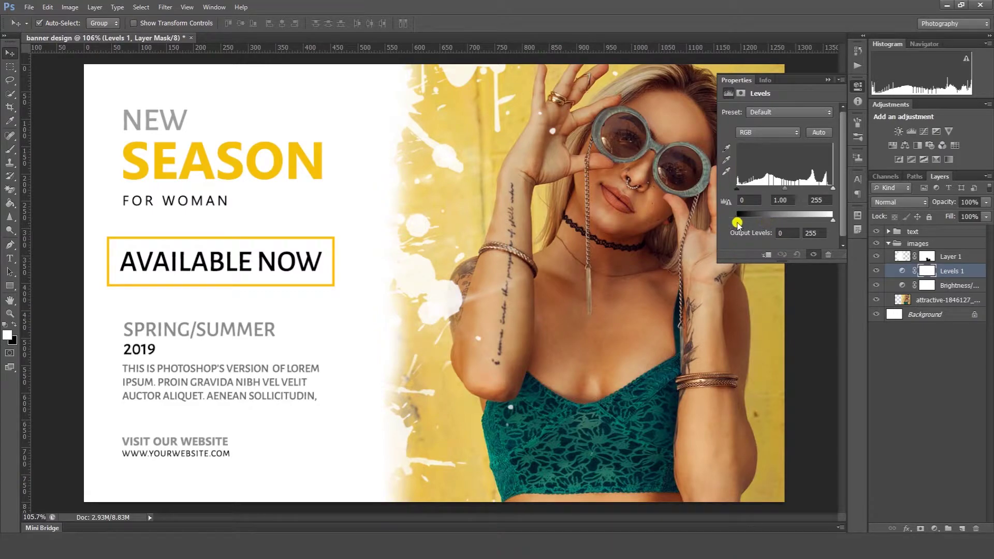
left_click_drag(740, 221, 744, 225)
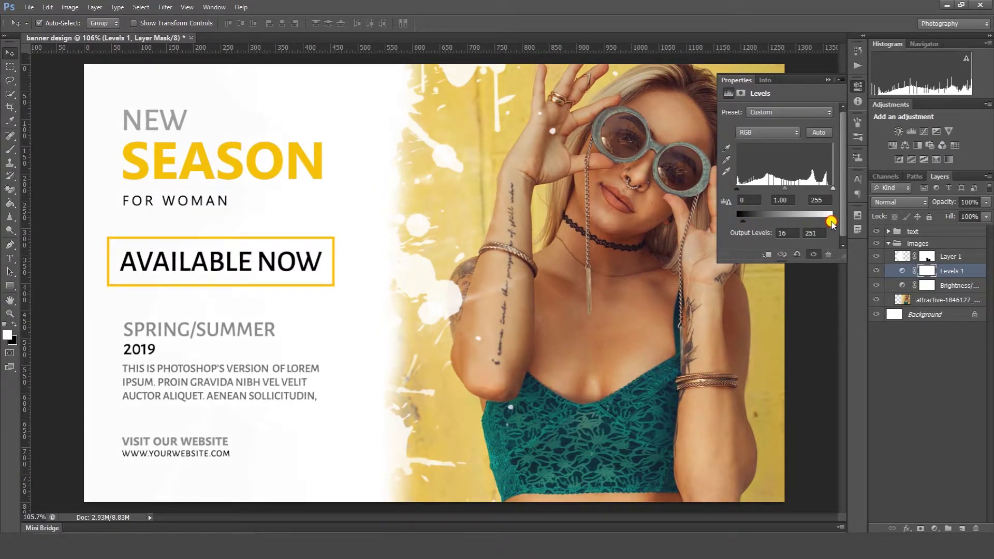
left_click_drag(828, 223, 837, 224)
left_click(896, 402)
left_click(829, 83)
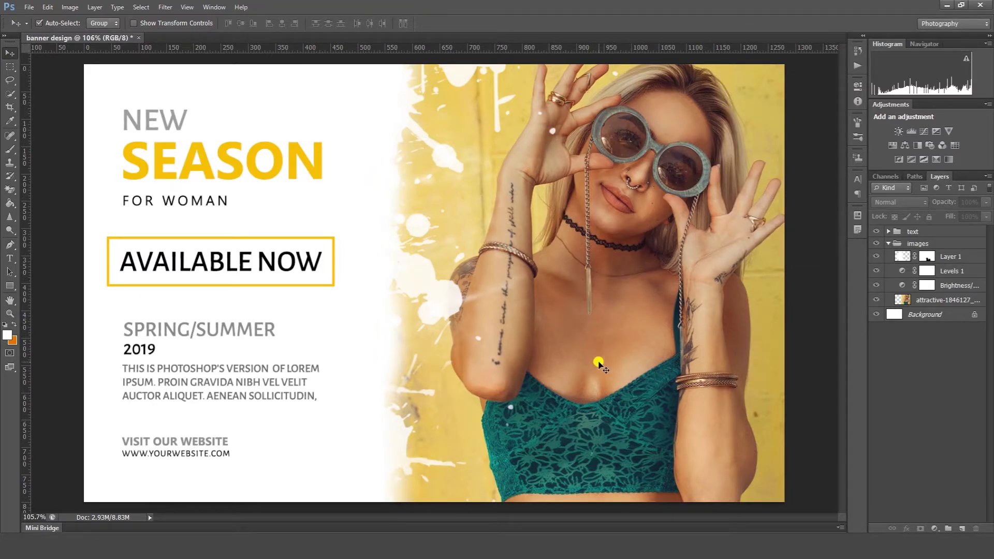
Collapse the images group and select the text group
scroll(518, 313, "down", 3)
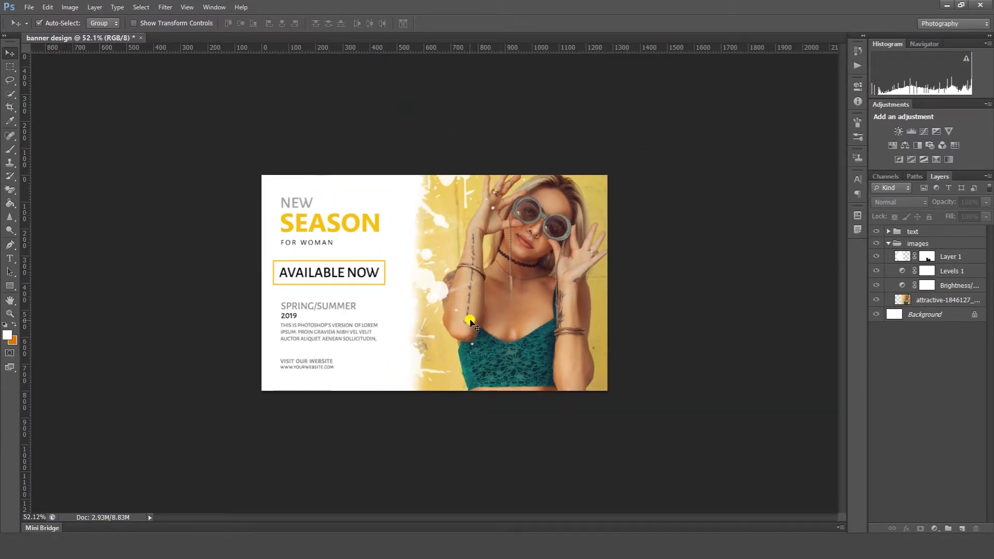
left_click(887, 243)
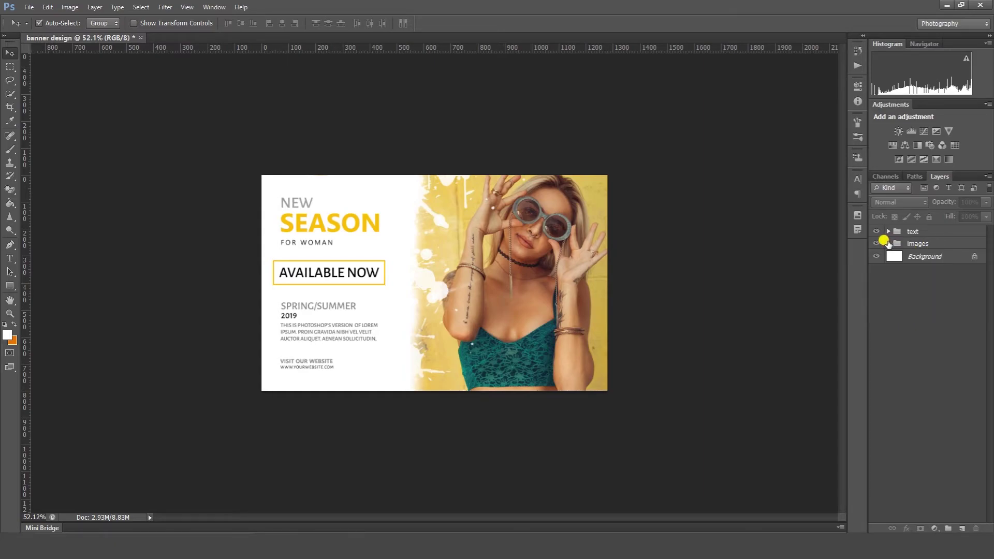
left_click(911, 239)
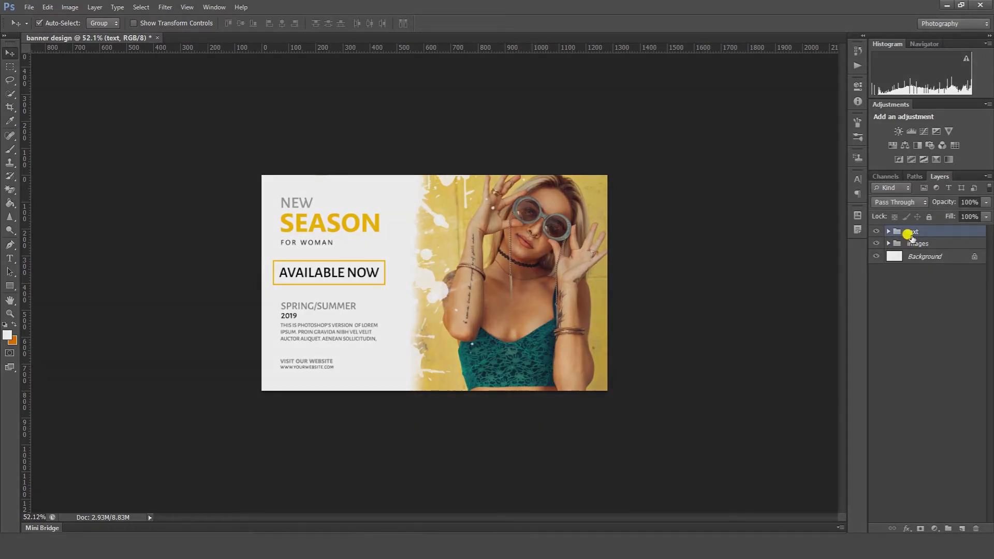